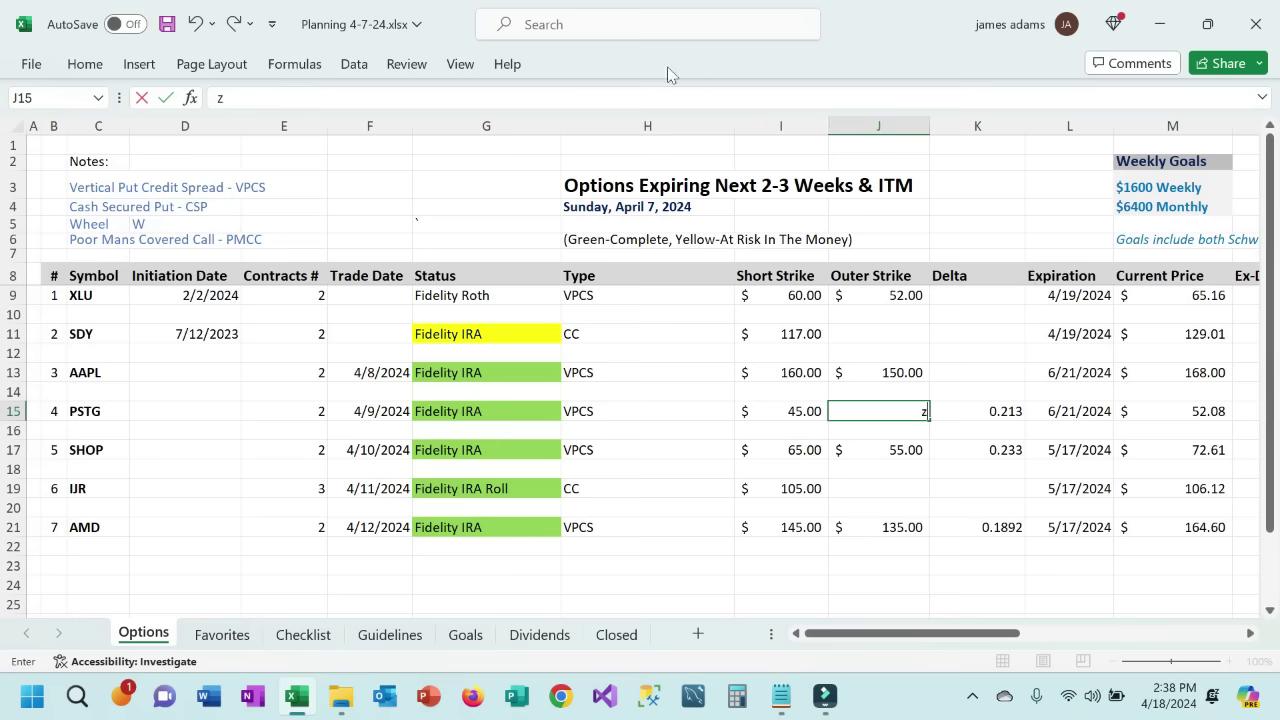
# Review the XLU and SDY trades on the Options sheet, checking each symbol and its current price.
pyautogui.click(90, 297)
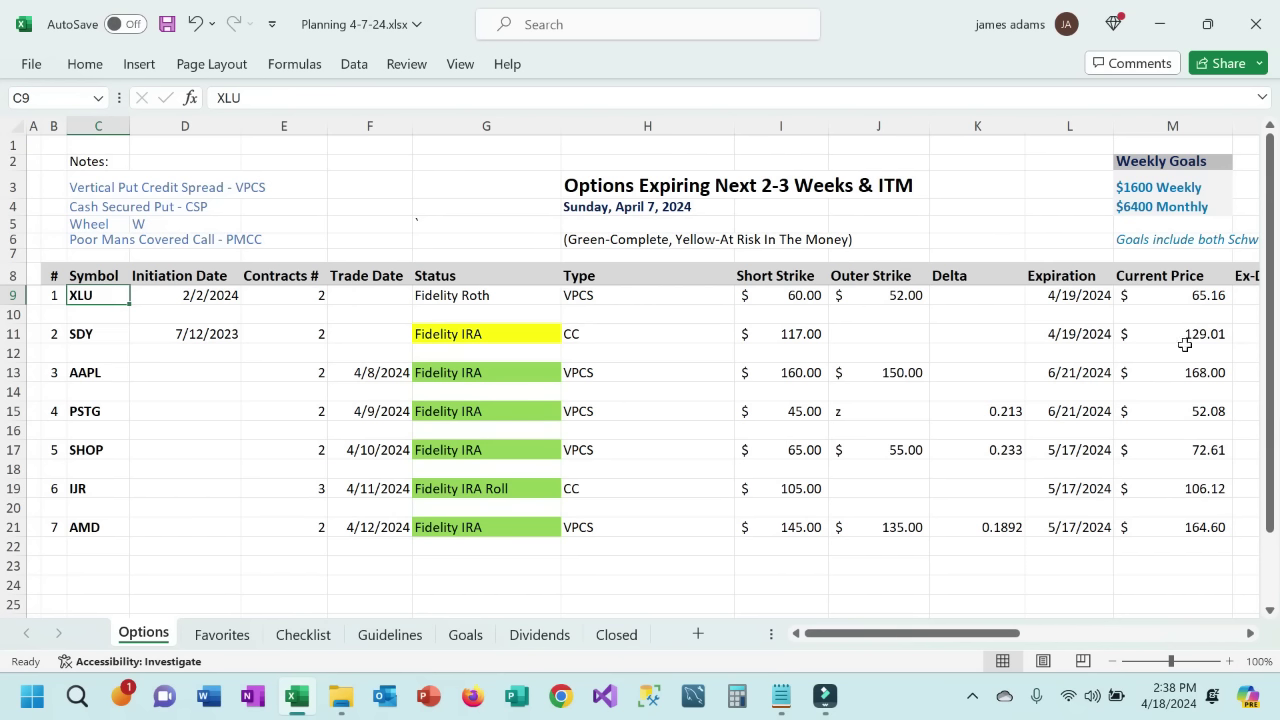
pyautogui.click(1185, 302)
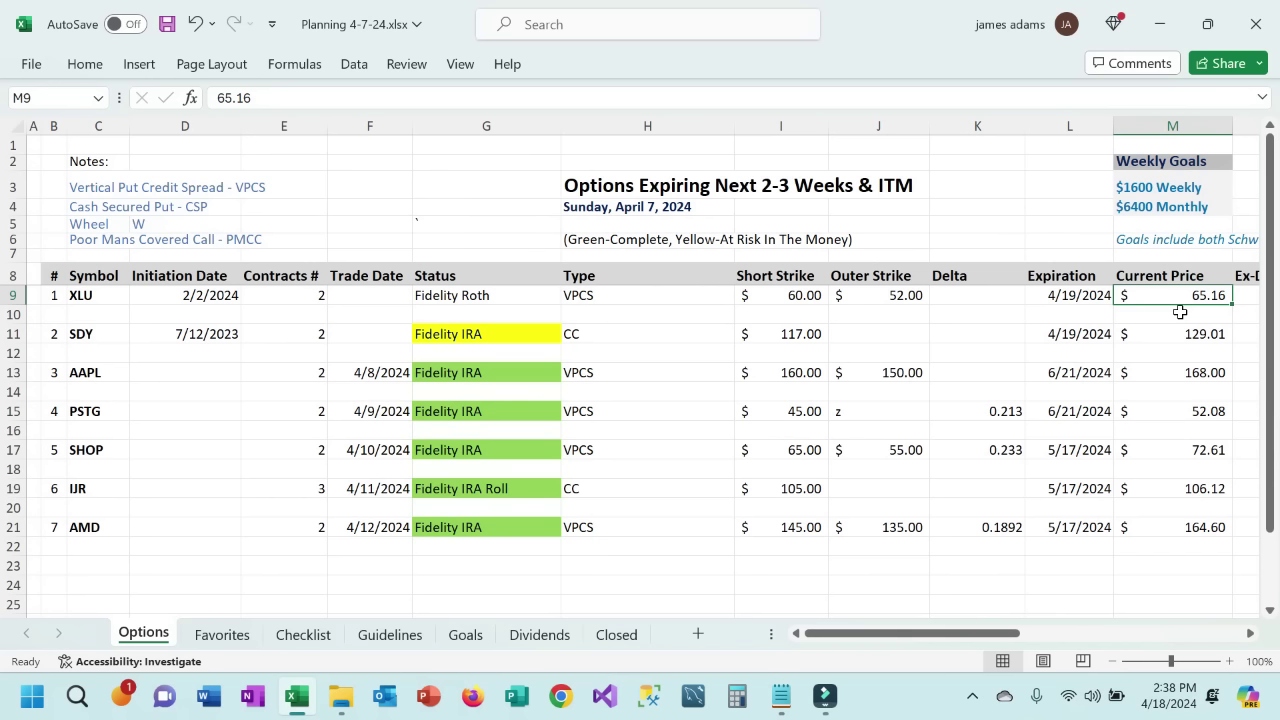
pyautogui.click(1172, 336)
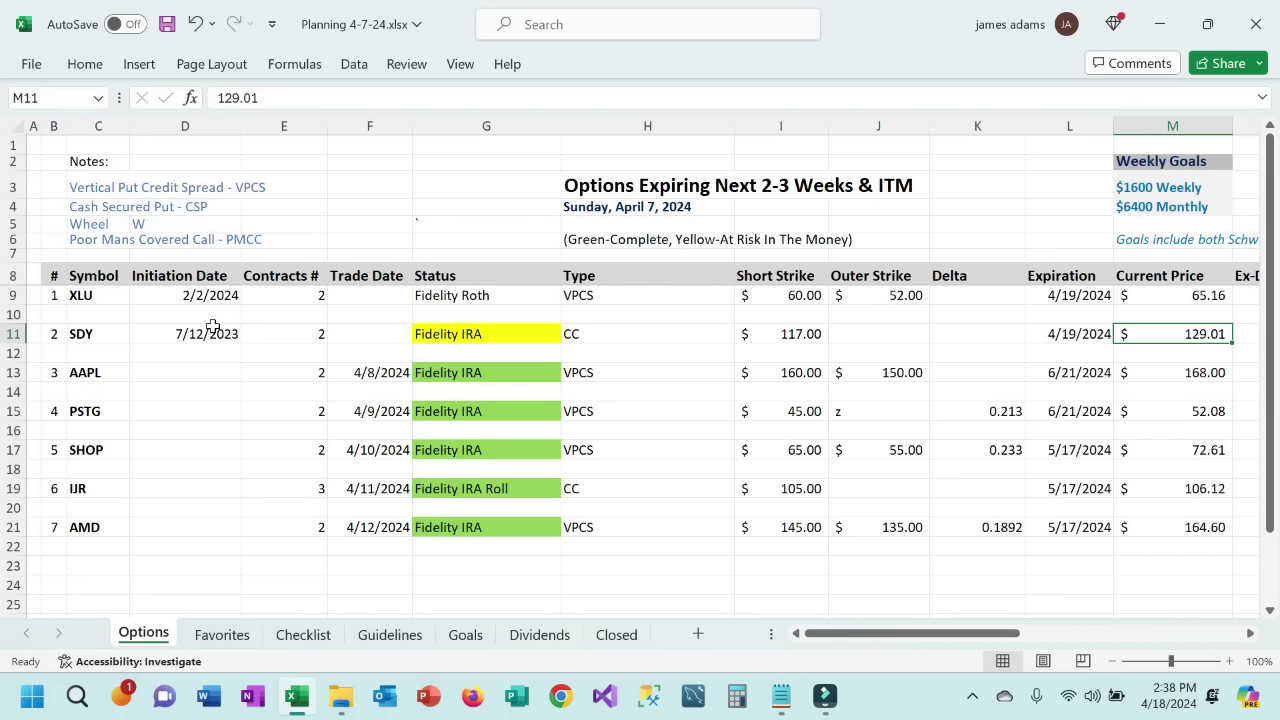
pyautogui.click(99, 337)
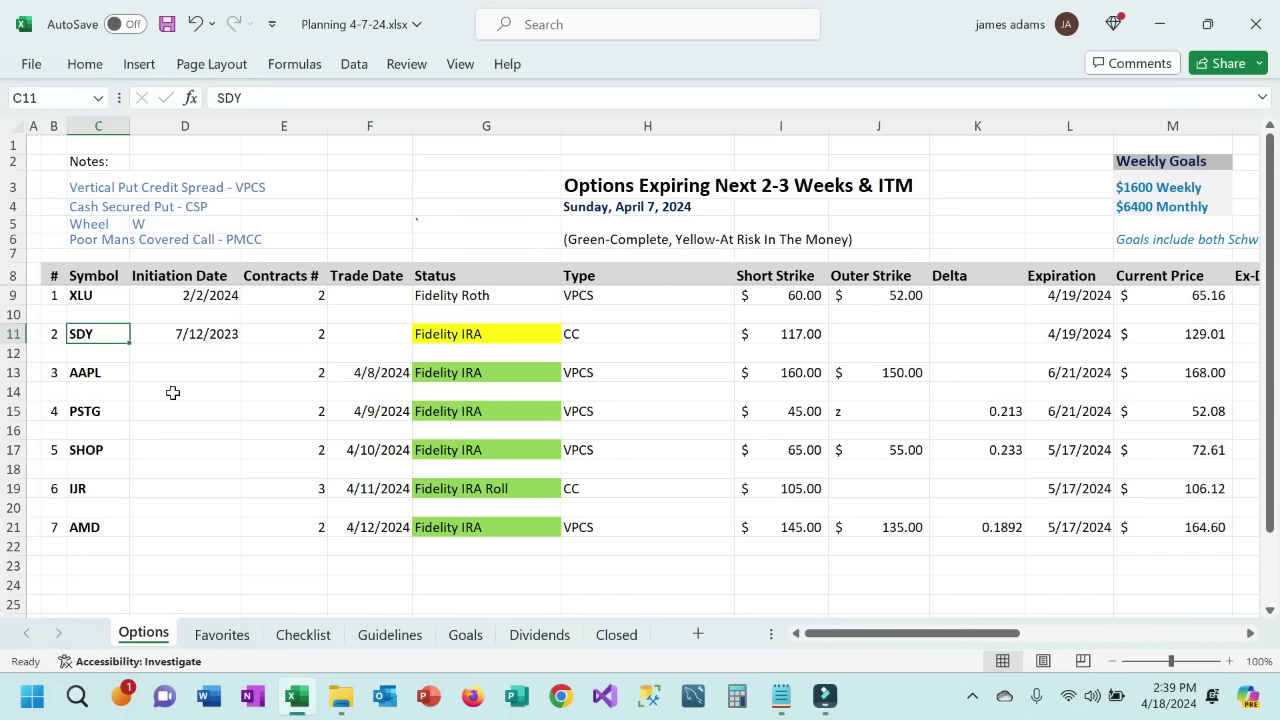
# Go through the AAPL trade's row, reading its status, type, strikes, expiration and current price.
pyautogui.click(92, 378)
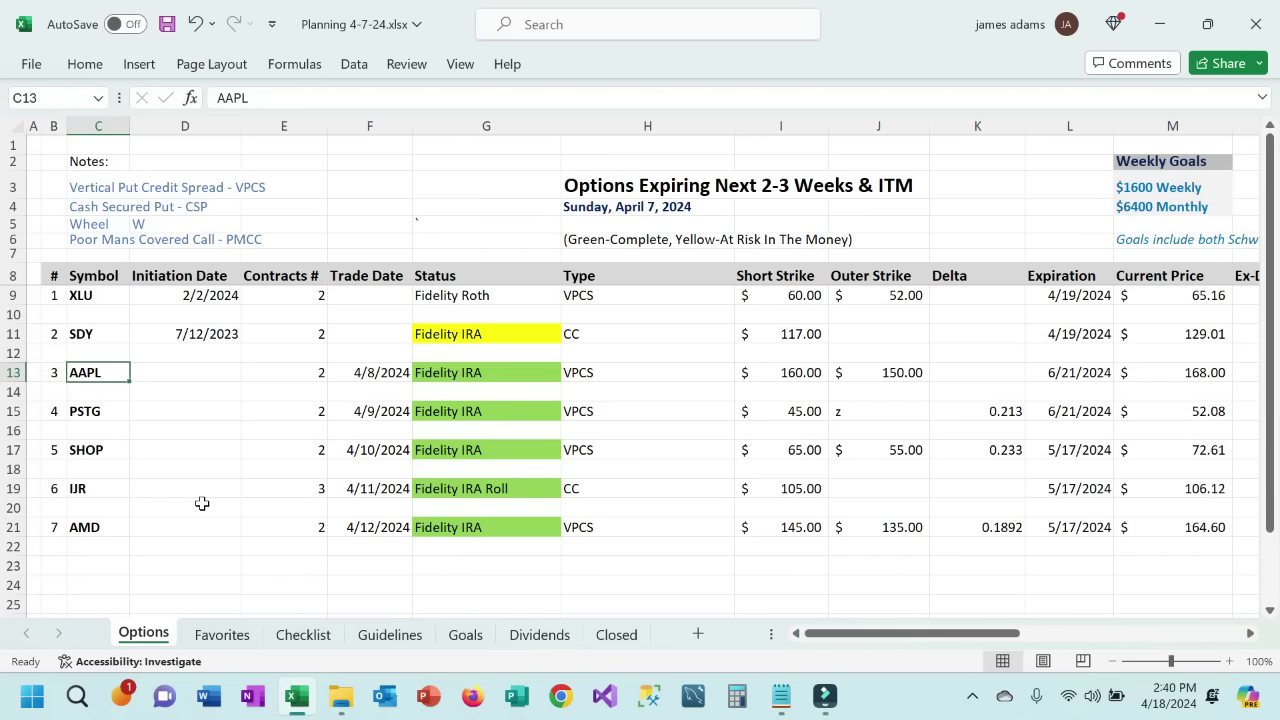
pyautogui.press('Right')
pyautogui.press('Right')
pyautogui.press('Right')
pyautogui.press('Right')
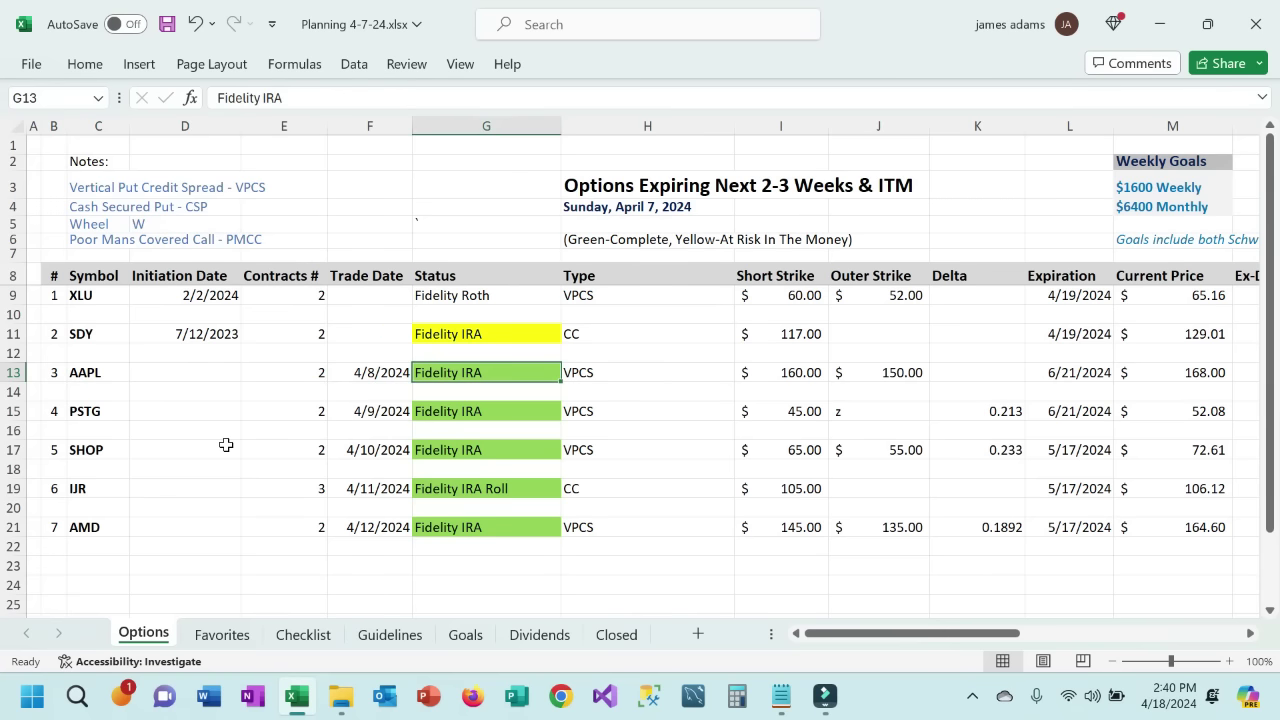
pyautogui.press('Right')
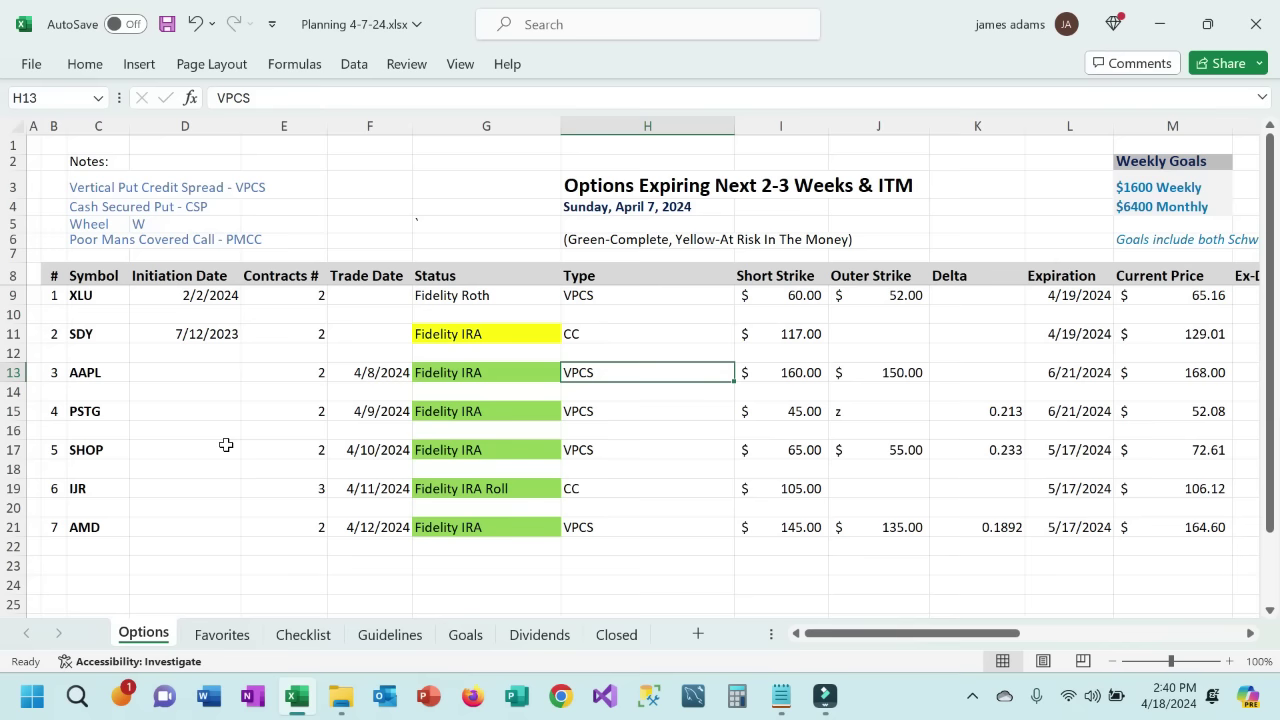
pyautogui.press('Right')
pyautogui.press('Right')
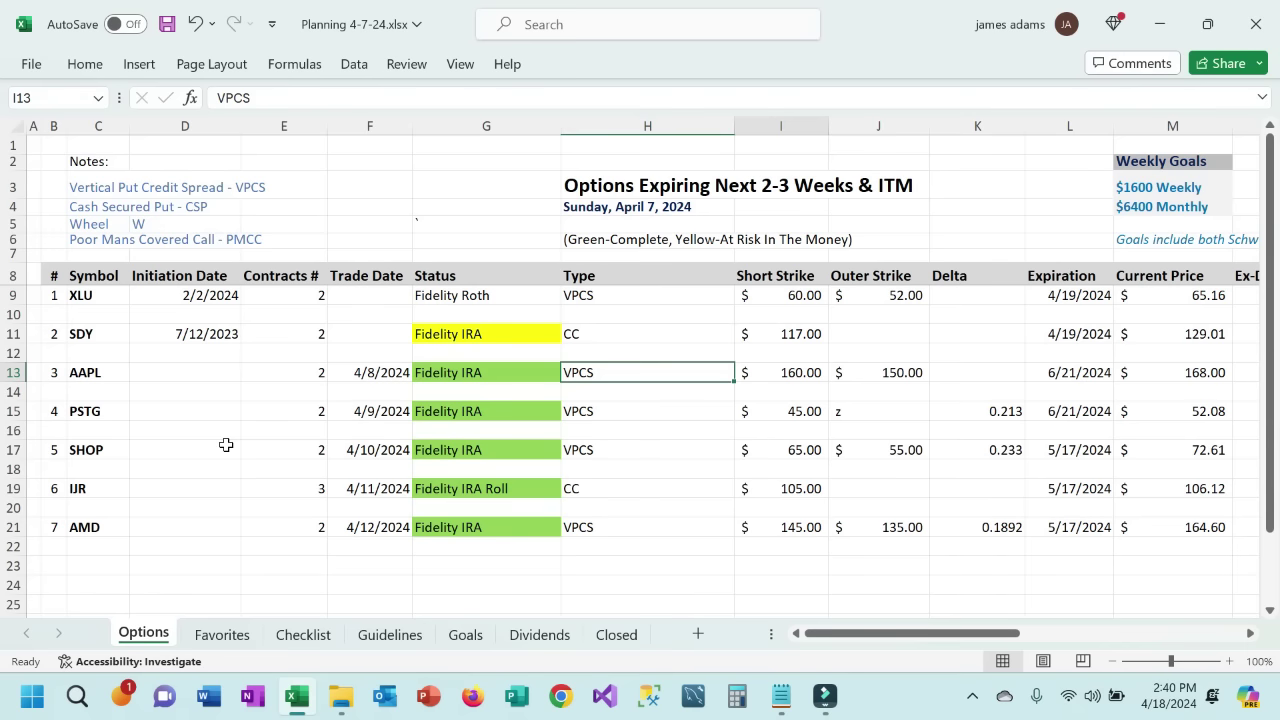
pyautogui.press('Right')
pyautogui.press('Right')
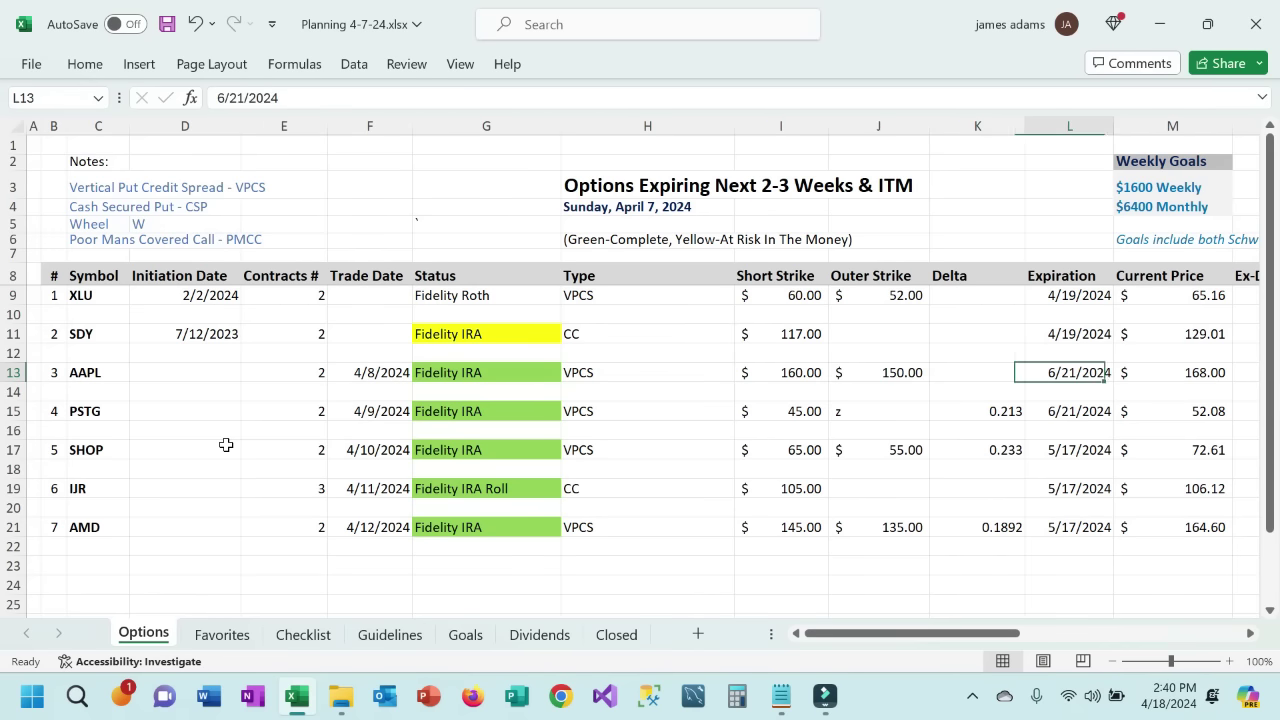
pyautogui.press('Right')
pyautogui.press('Right')
pyautogui.press('Right')
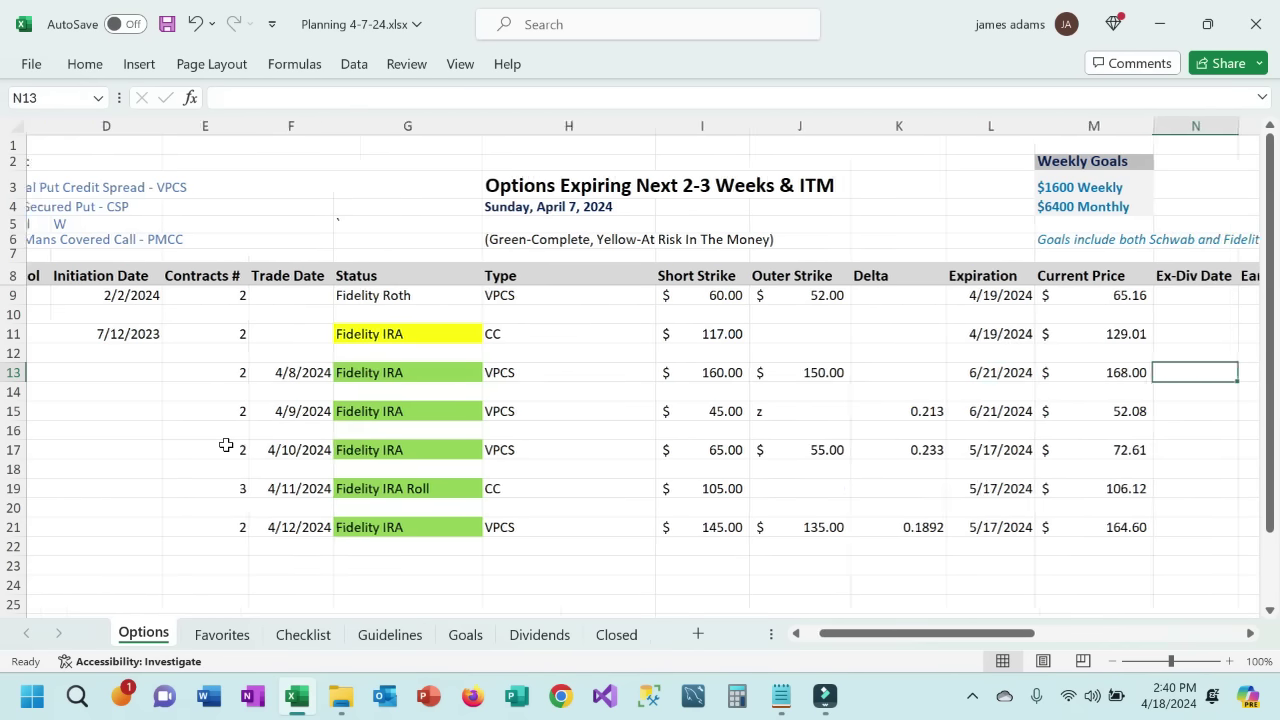
pyautogui.press('Left')
pyautogui.press('Left')
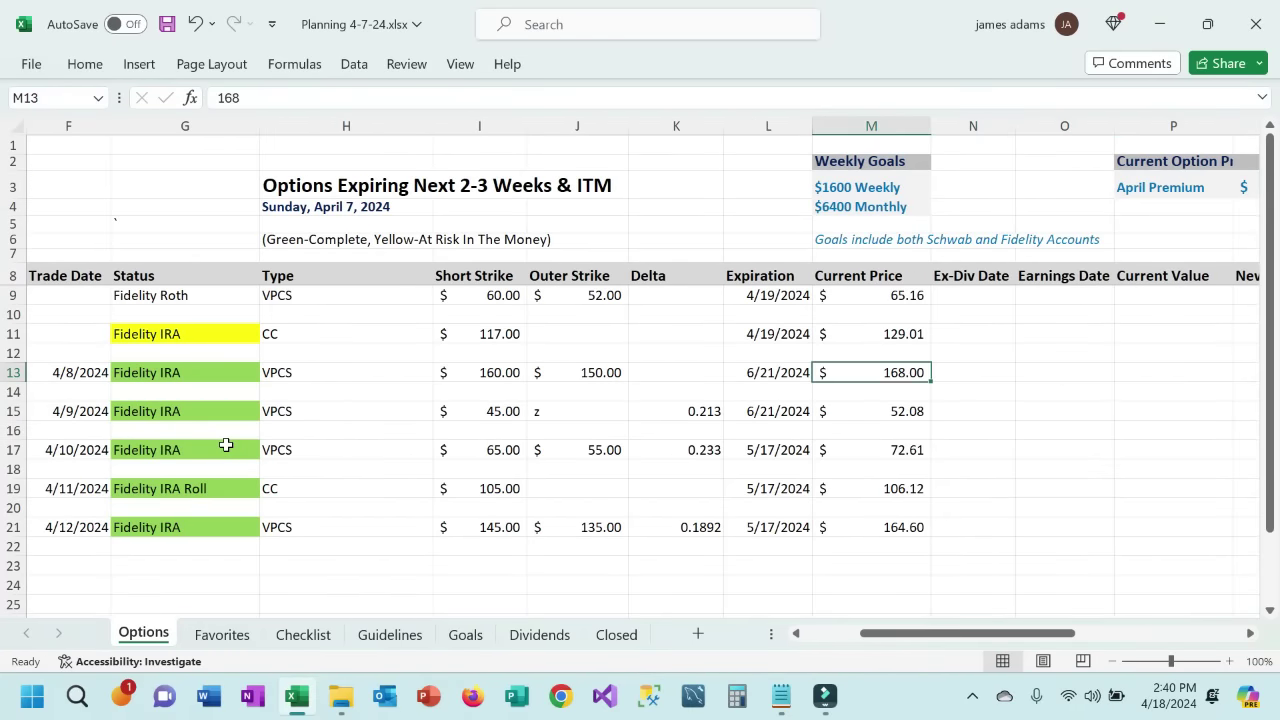
# Examine the AAPL trade's premium, the capital requirement and the yearly ROI formula.
pyautogui.press('Right')
pyautogui.press('Right')
pyautogui.press('Right')
pyautogui.press('Right')
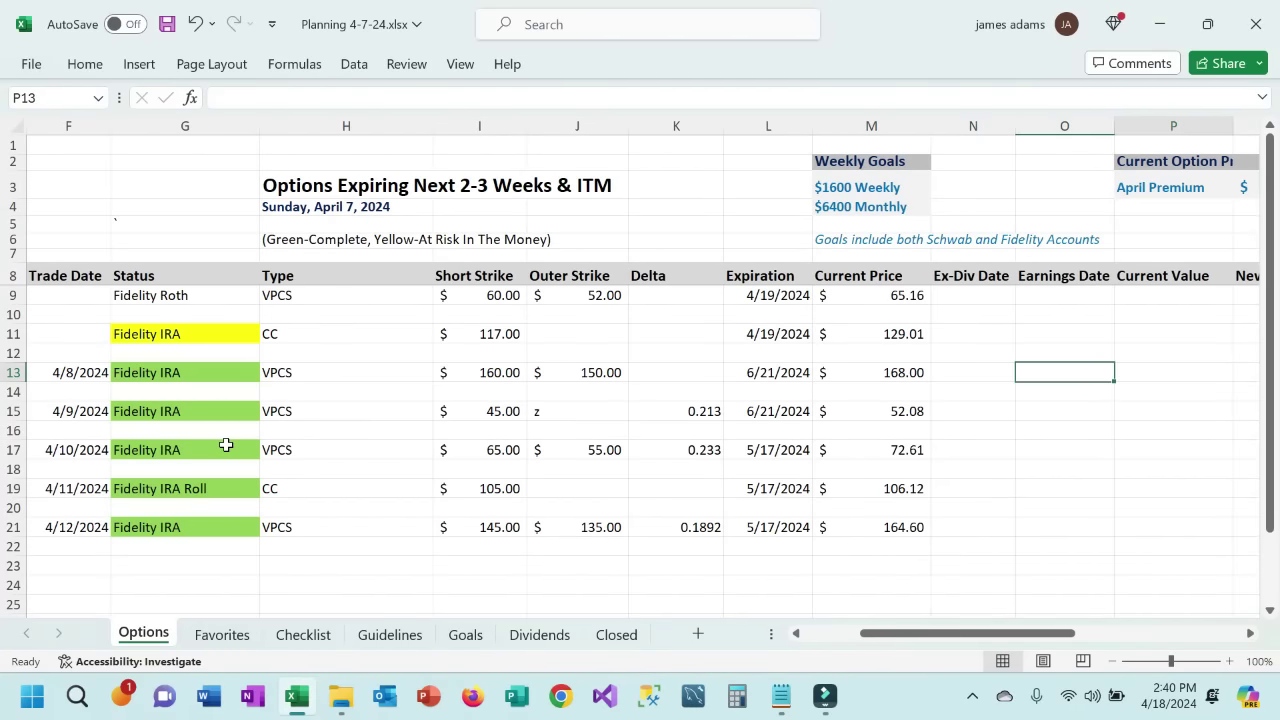
pyautogui.press('Right')
pyautogui.press('Right')
pyautogui.press('Right')
pyautogui.press('Right')
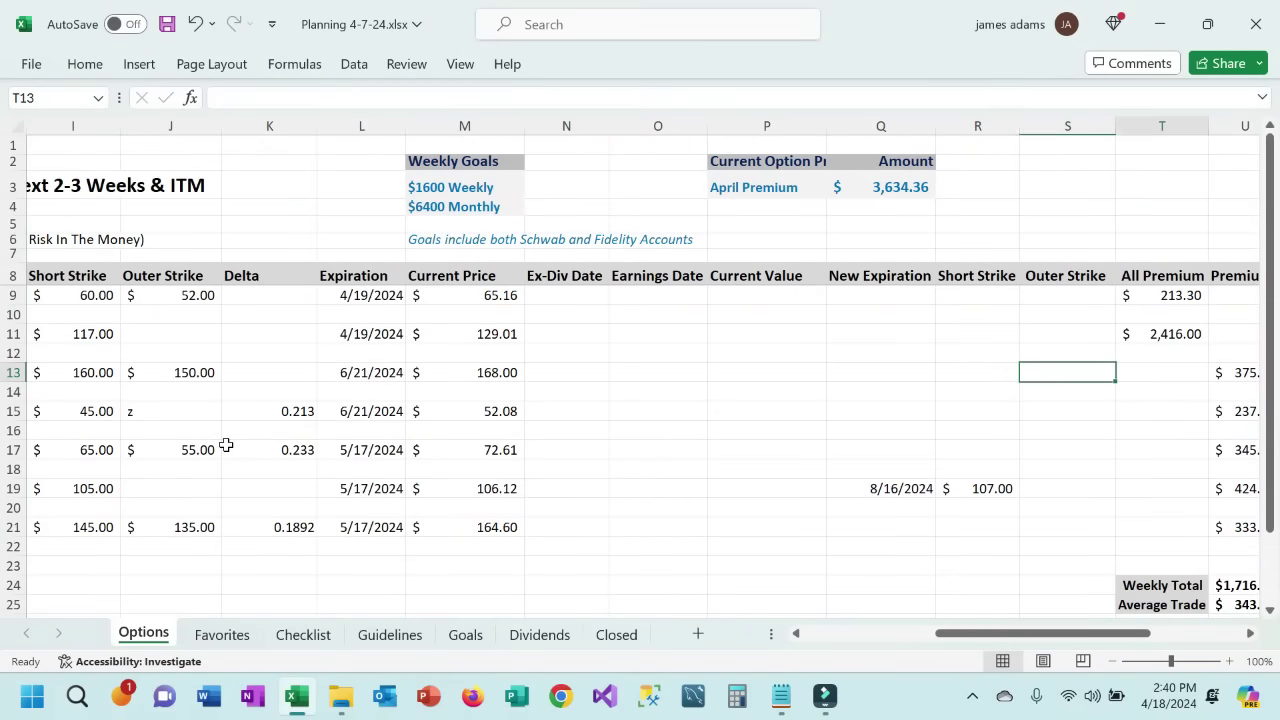
pyautogui.press('Right')
pyautogui.press('Left')
pyautogui.press('Right')
pyautogui.press('Right')
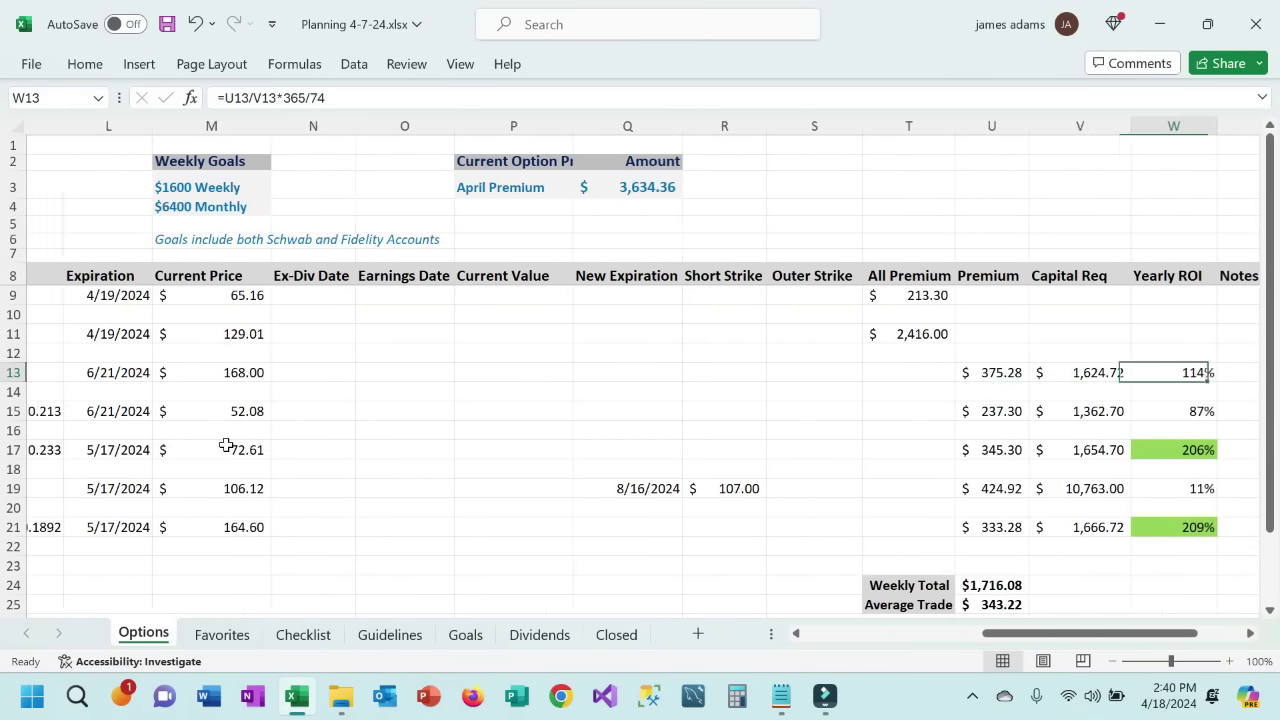
pyautogui.press('Right')
pyautogui.press('Left')
pyautogui.press('Left')
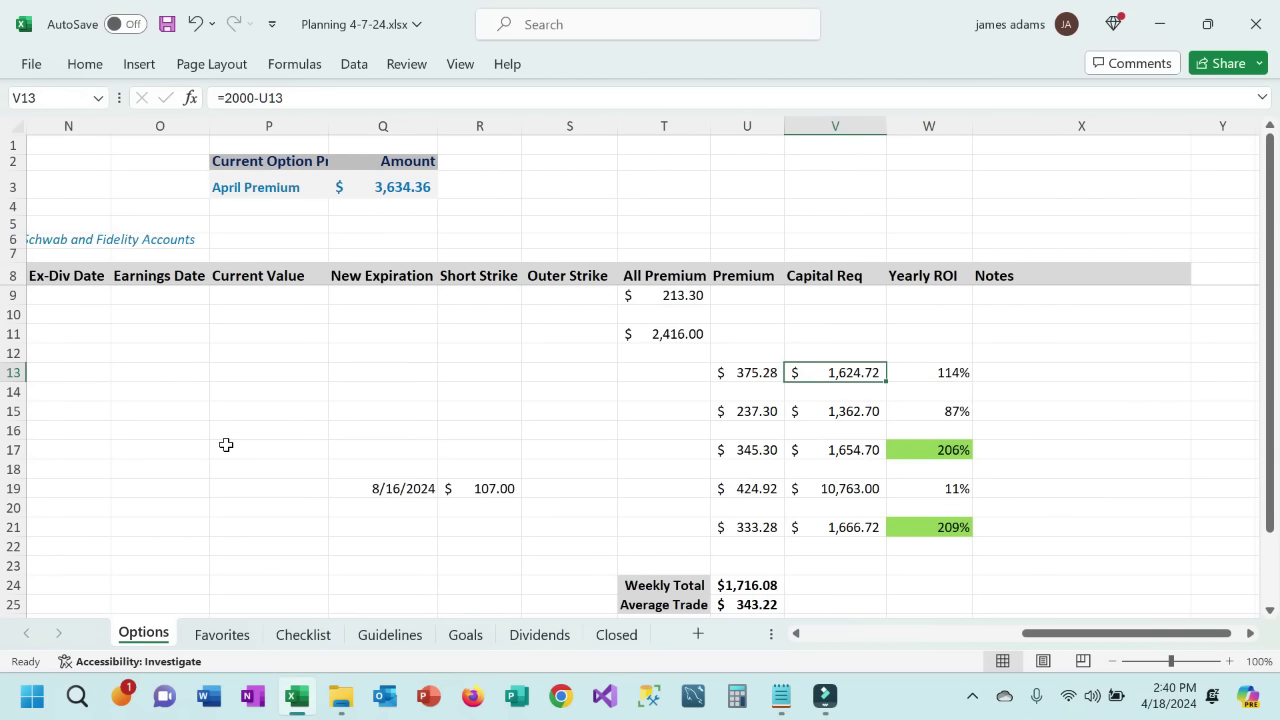
pyautogui.press('Right')
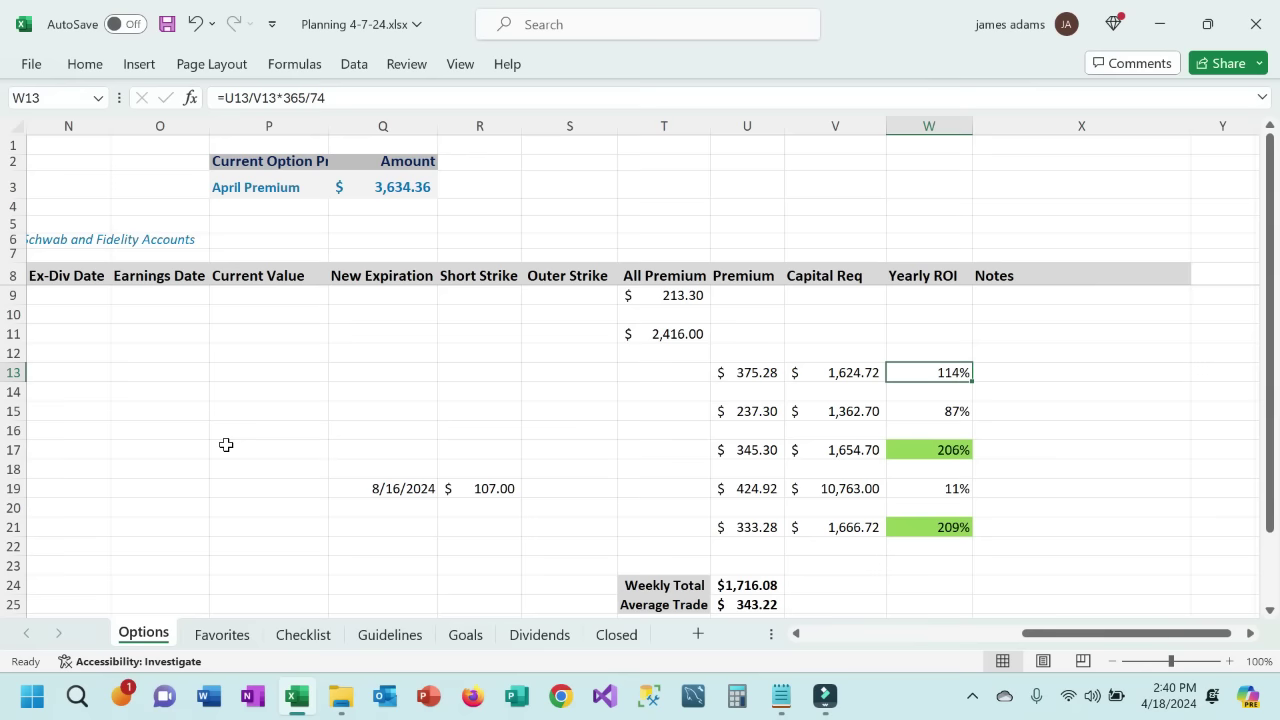
# Go to the PSTG trade's row and review its symbol, contracts, trade date and status.
pyautogui.press('Down')
pyautogui.press('Down')
pyautogui.press('Left')
pyautogui.press('Left')
pyautogui.press('Left')
pyautogui.press('Left')
pyautogui.press('Left')
pyautogui.press('Left')
pyautogui.press('Left')
pyautogui.press('Left')
pyautogui.press('Left')
pyautogui.press('Left')
pyautogui.press('Left')
pyautogui.press('Left')
pyautogui.press('Left')
pyautogui.press('Left')
pyautogui.press('Left')
pyautogui.press('Left')
pyautogui.press('Left')
pyautogui.press('Left')
pyautogui.press('Left')
pyautogui.press('Left')
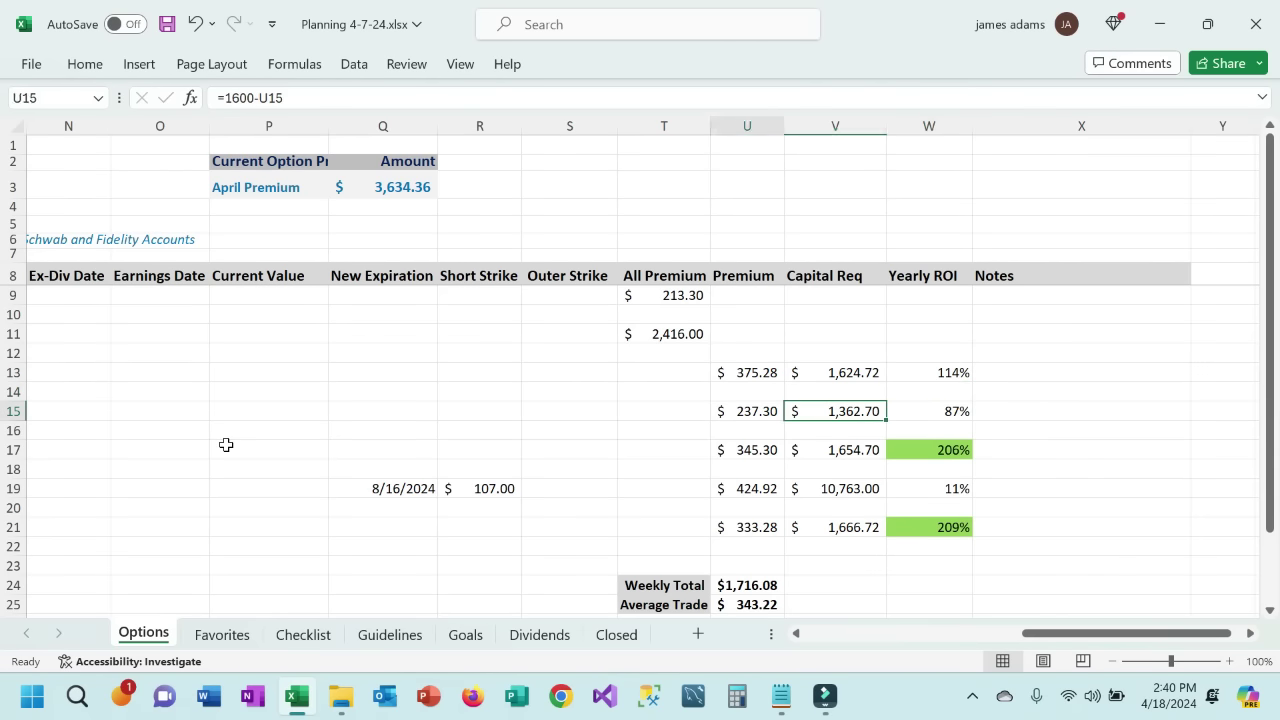
pyautogui.press('Right')
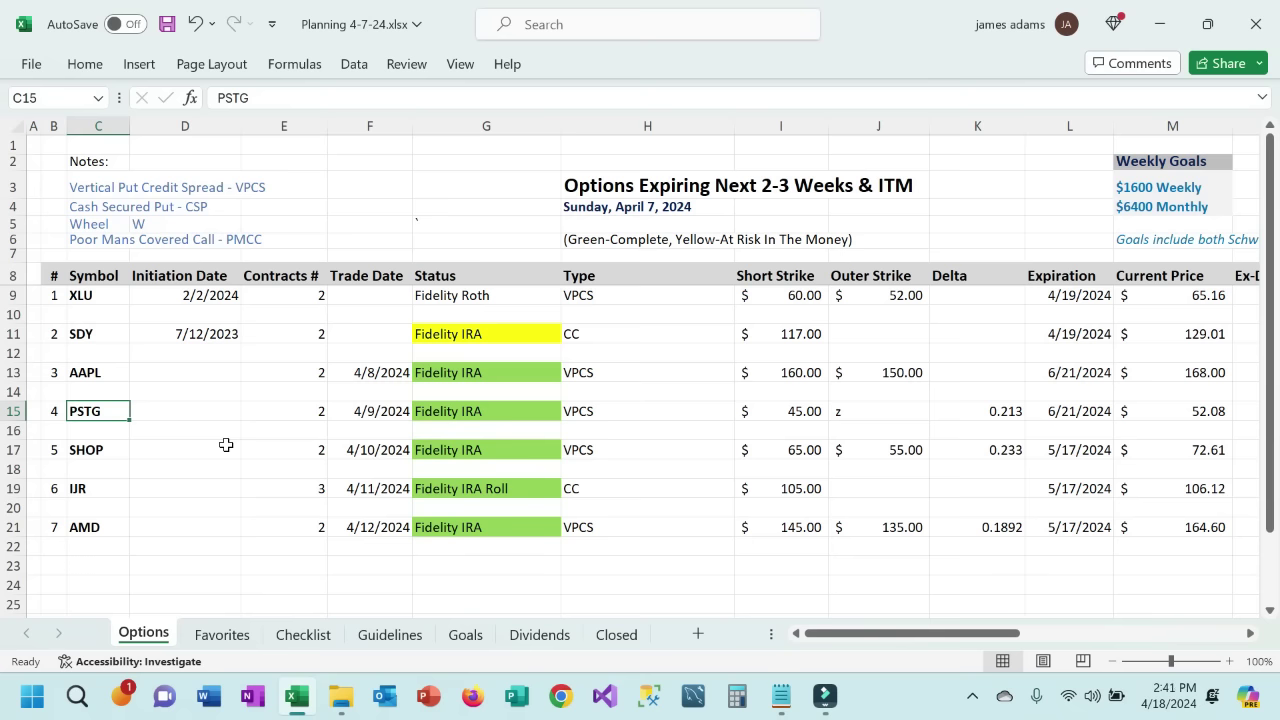
pyautogui.press('Right')
pyautogui.press('Right')
pyautogui.press('Right')
pyautogui.press('Right')
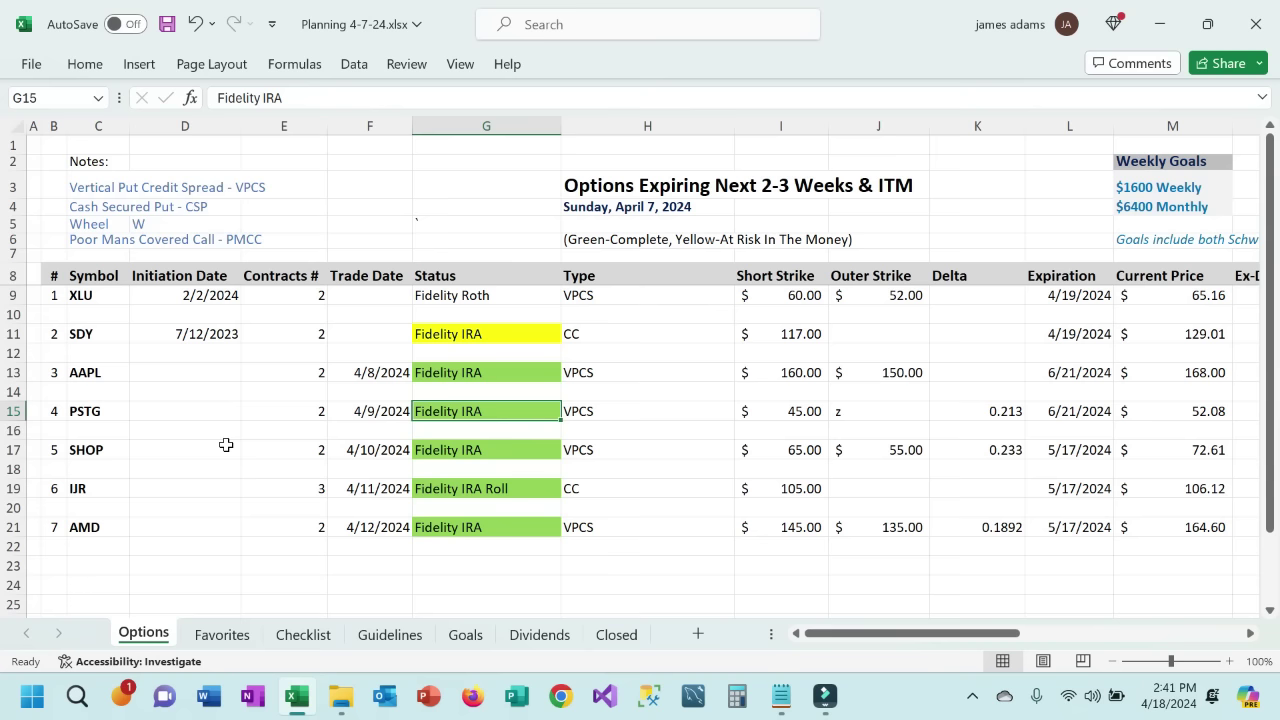
# Replace the stray text in the PSTG trade's Outer Strike cell with 37.
pyautogui.press('Right')
pyautogui.press('Right')
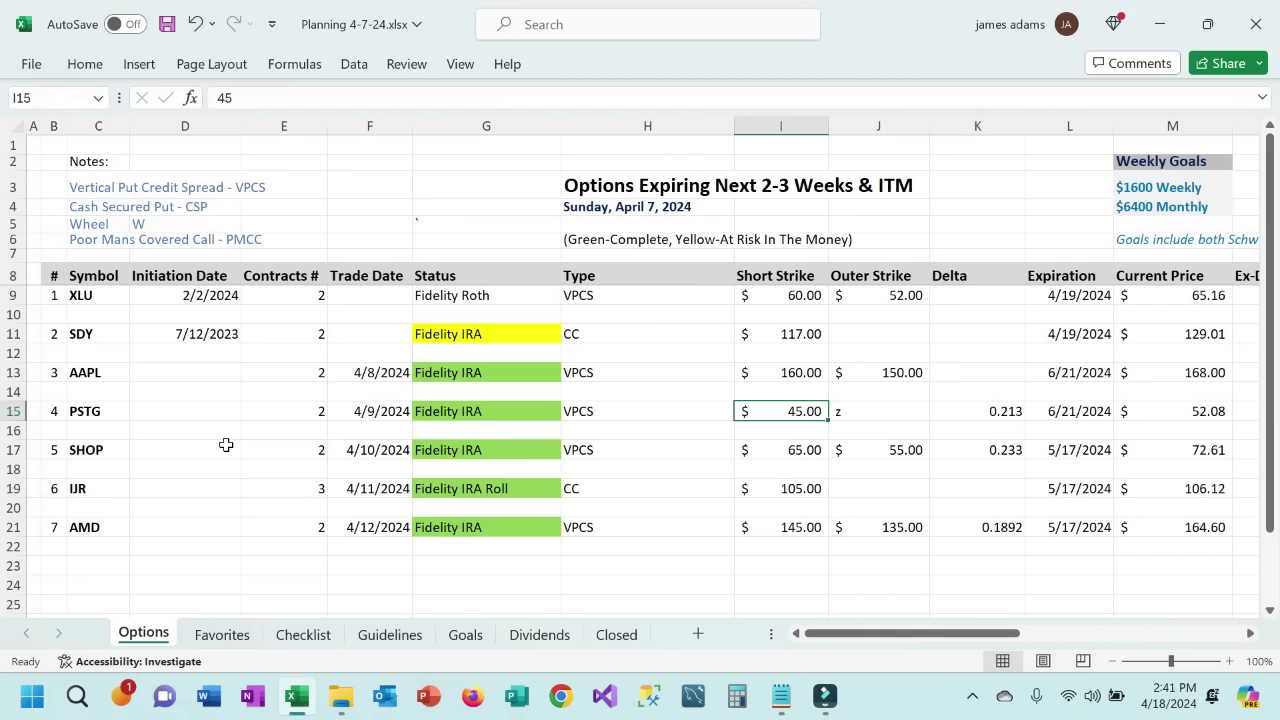
pyautogui.press('Right')
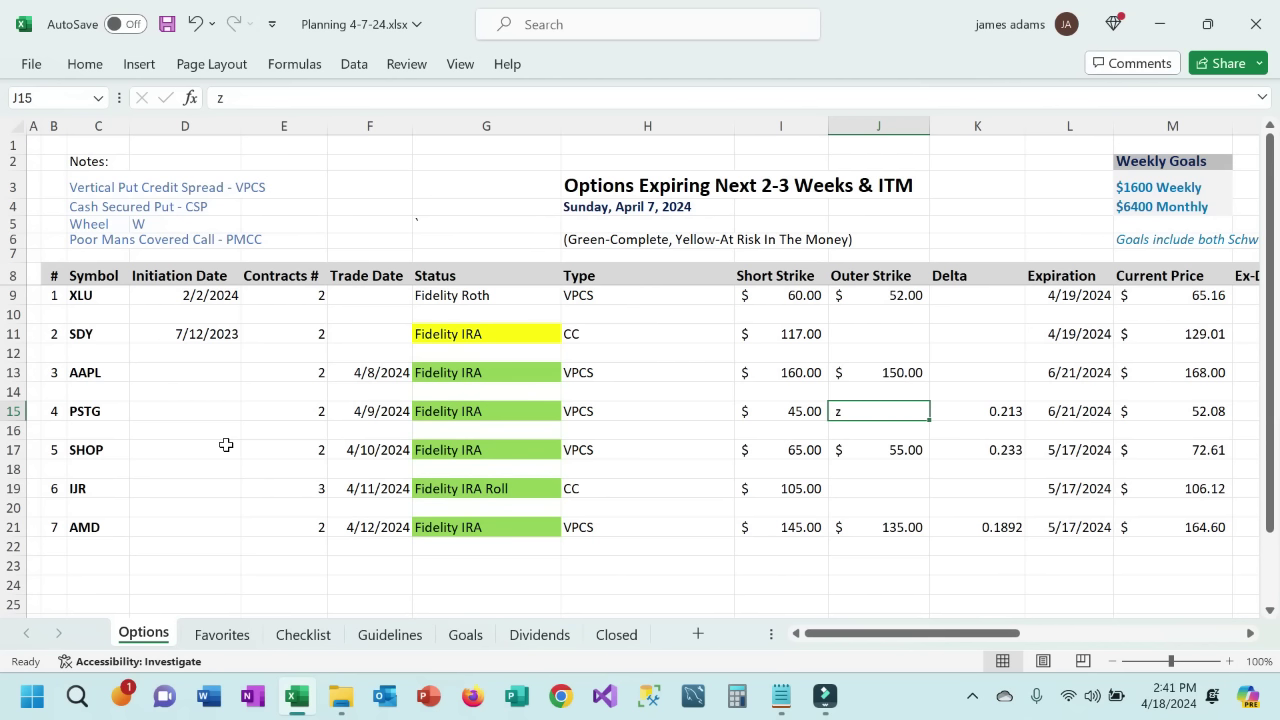
pyautogui.write('37')
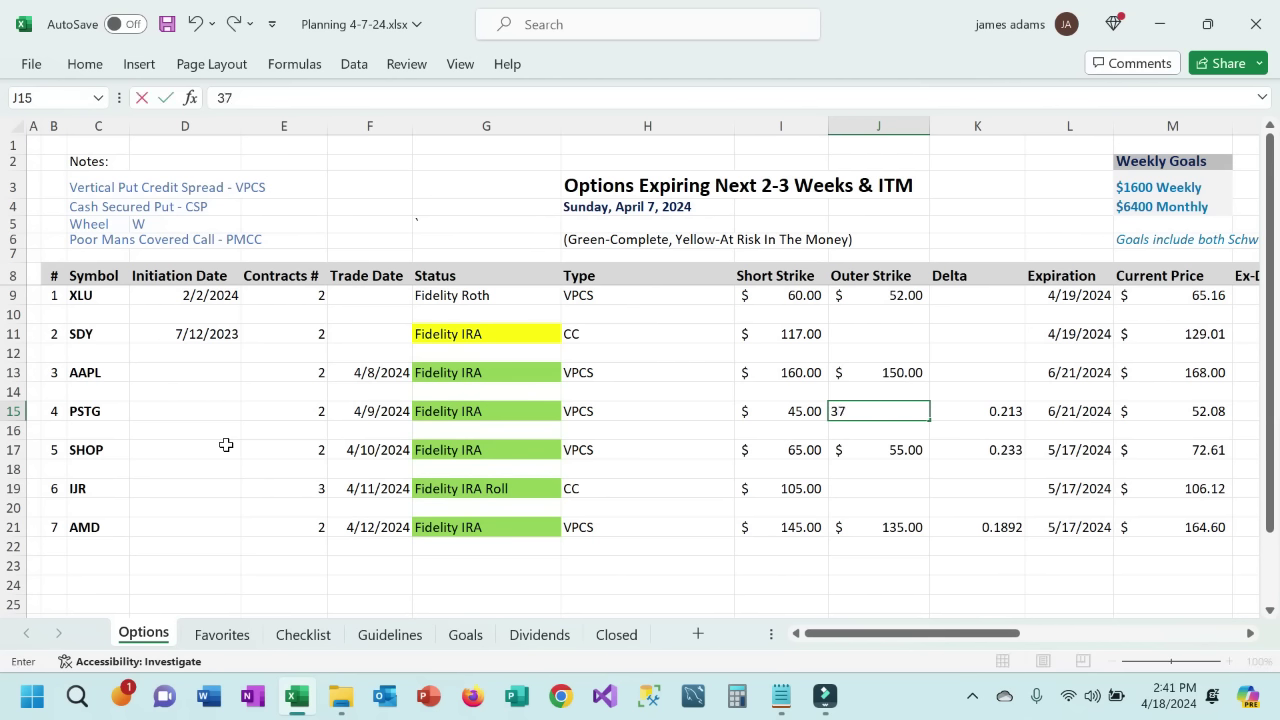
pyautogui.press('Tab')
pyautogui.press('Tab')
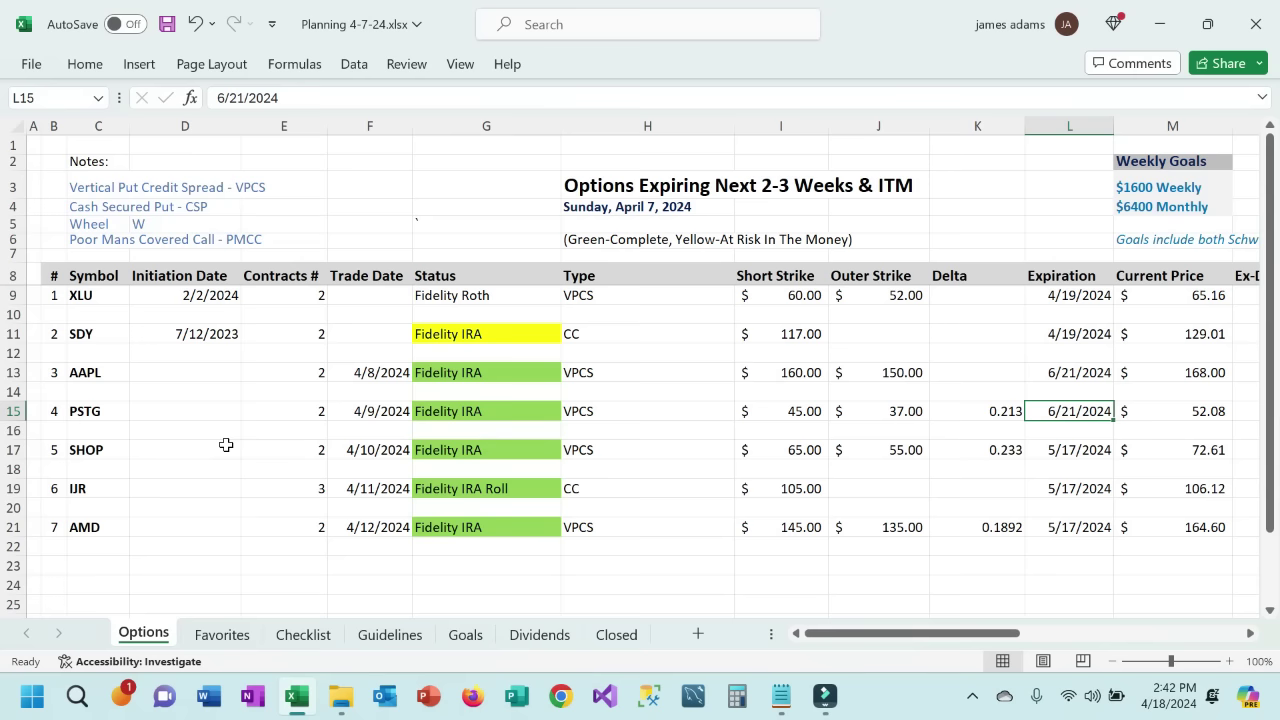
# Check the PSTG trade's delta, expiration and current price.
pyautogui.press('Right')
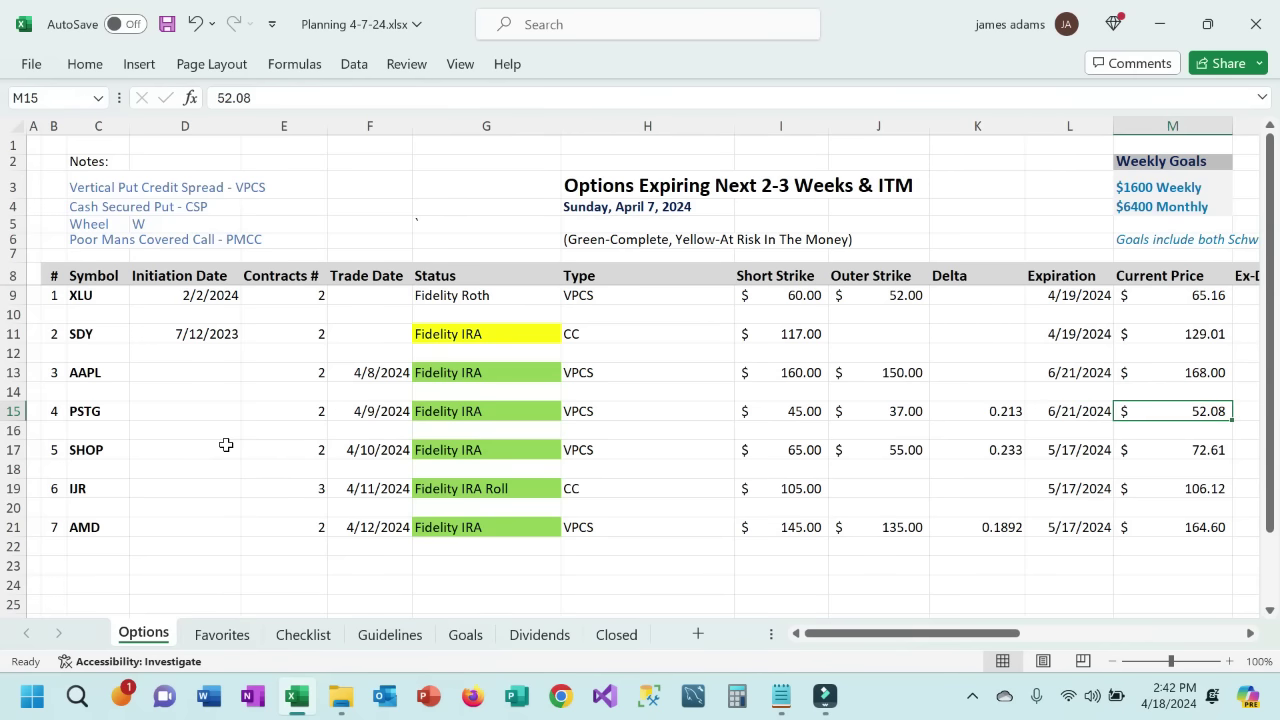
pyautogui.press('Right')
pyautogui.press('Right')
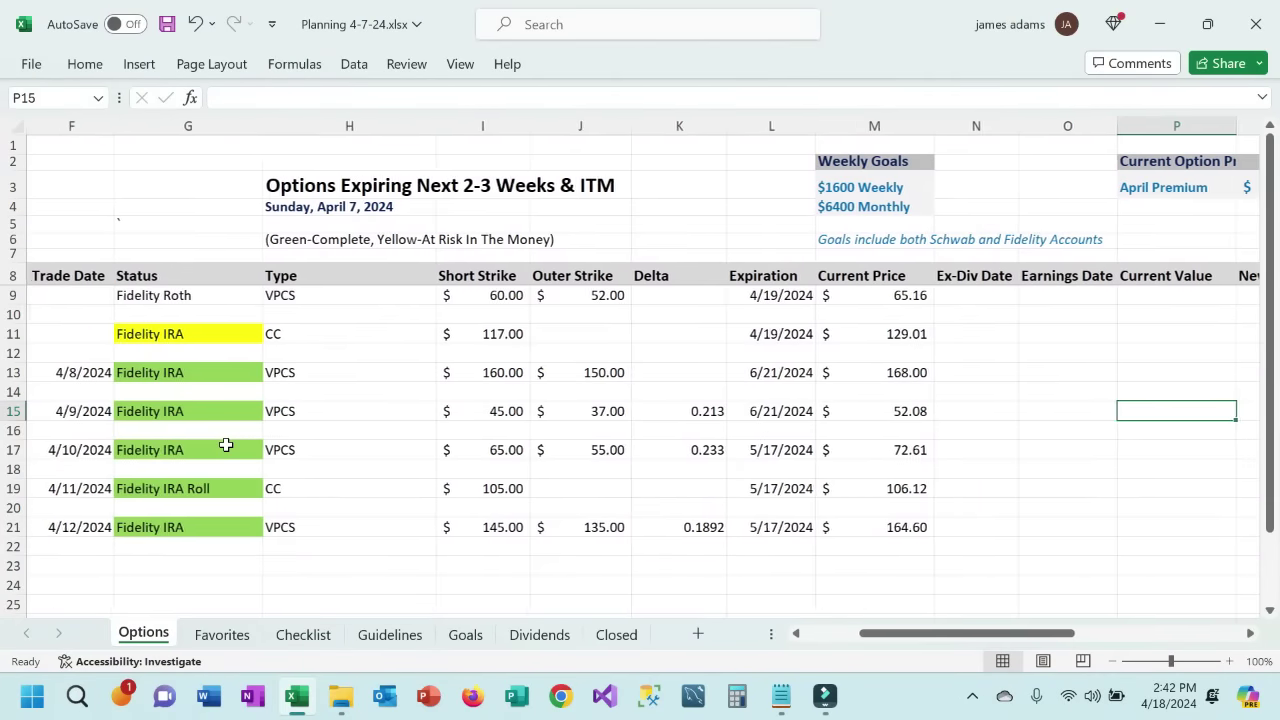
pyautogui.press('Left')
pyautogui.press('Left')
pyautogui.press('Left')
pyautogui.press('Left')
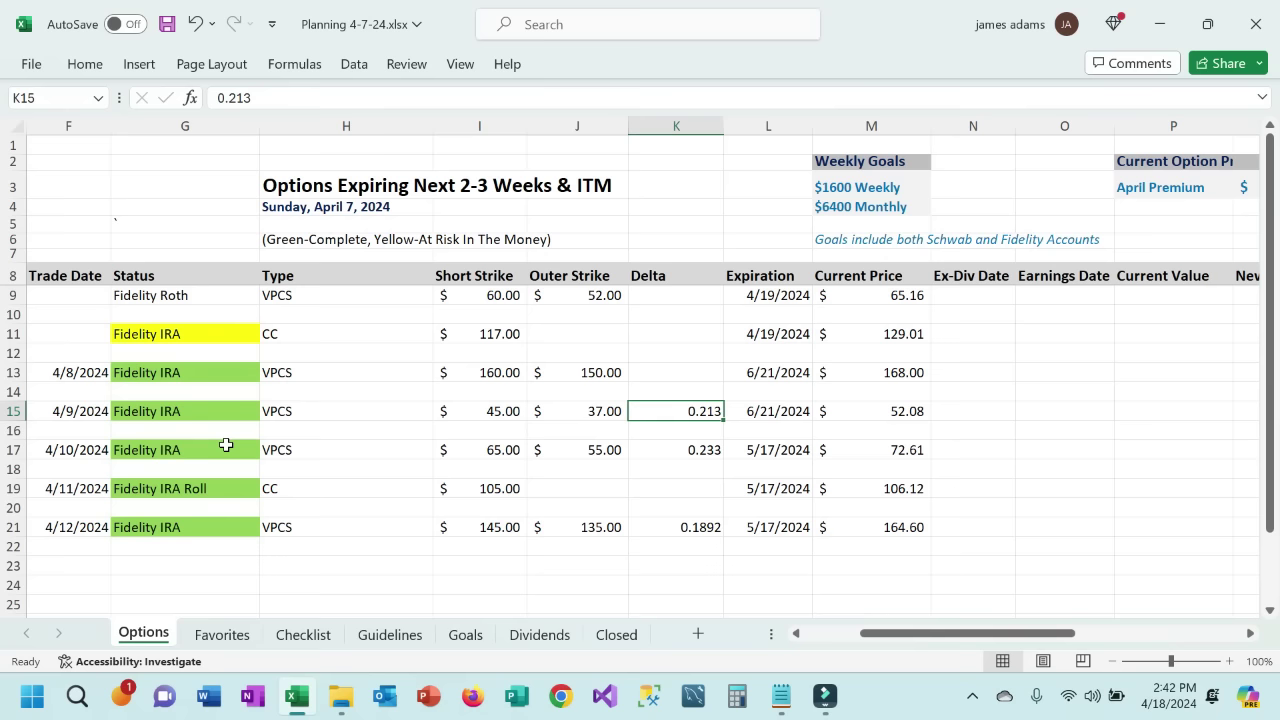
pyautogui.press('Right')
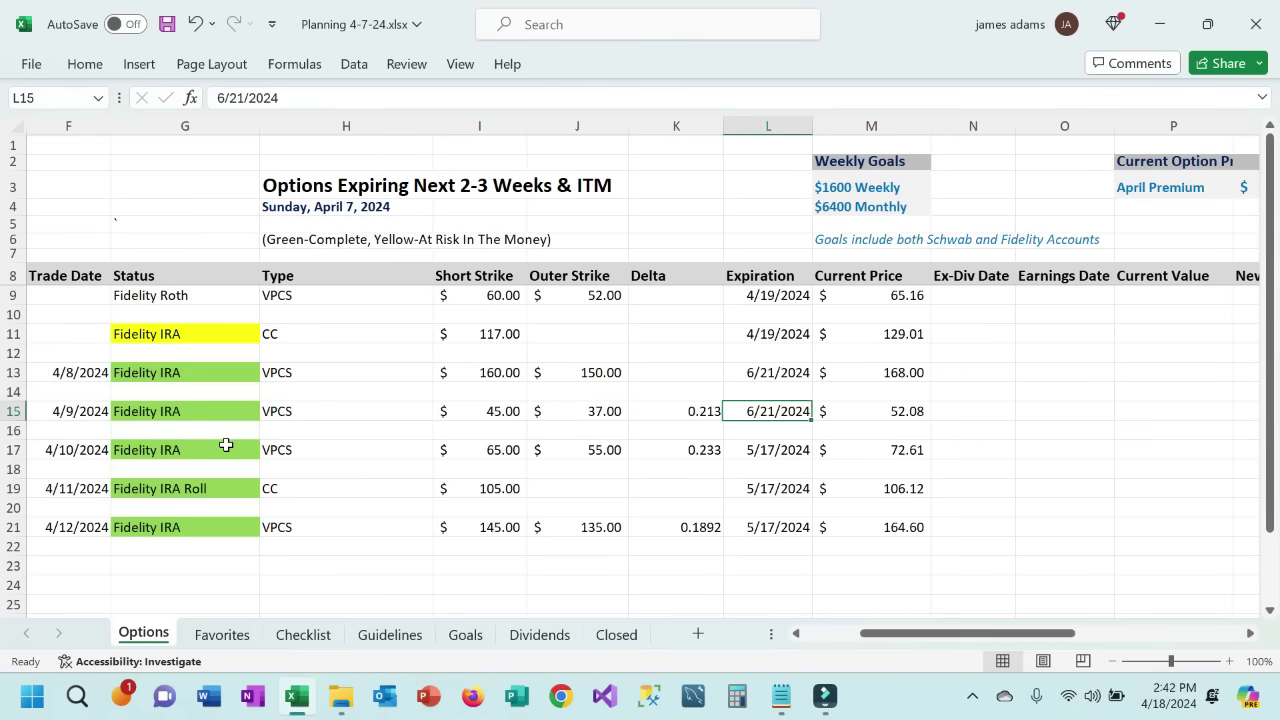
pyautogui.press('Right')
pyautogui.press('Right')
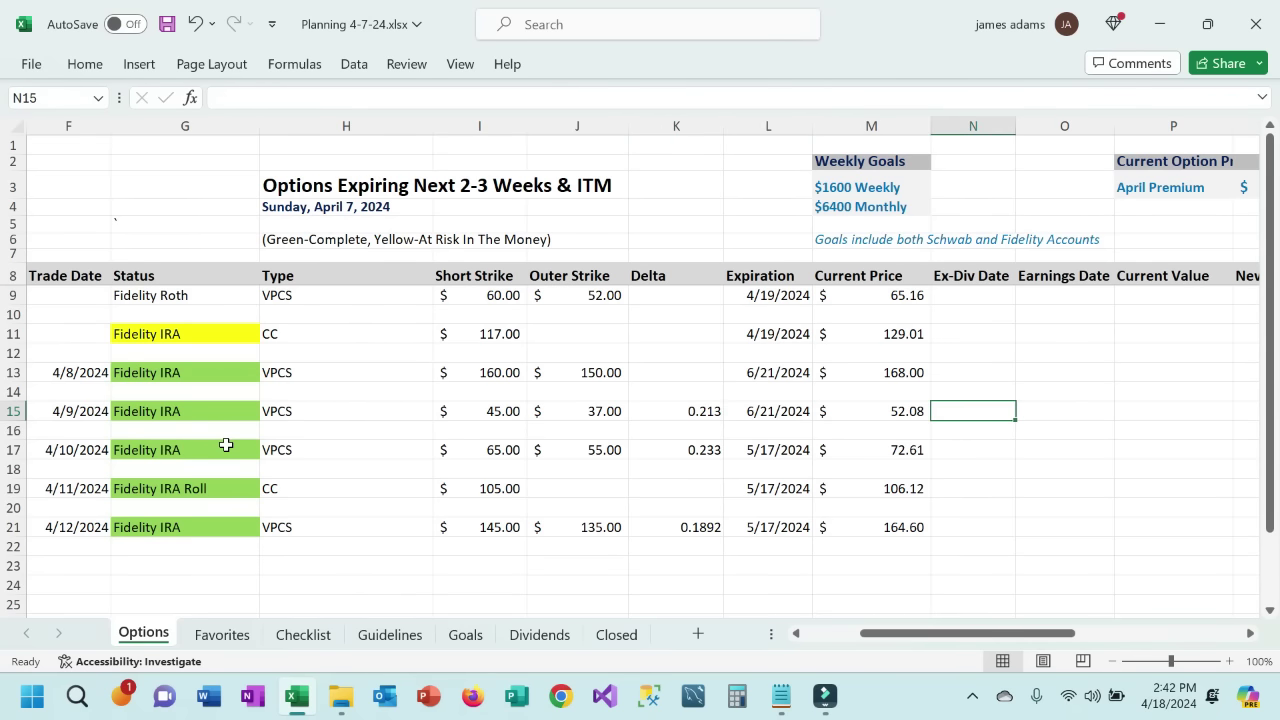
# Examine the PSTG trade's premium, capital requirement and yearly ROI.
pyautogui.press('Right')
pyautogui.press('Right')
pyautogui.press('Right')
pyautogui.press('Right')
pyautogui.press('Right')
pyautogui.press('Right')
pyautogui.press('Right')
pyautogui.press('Right')
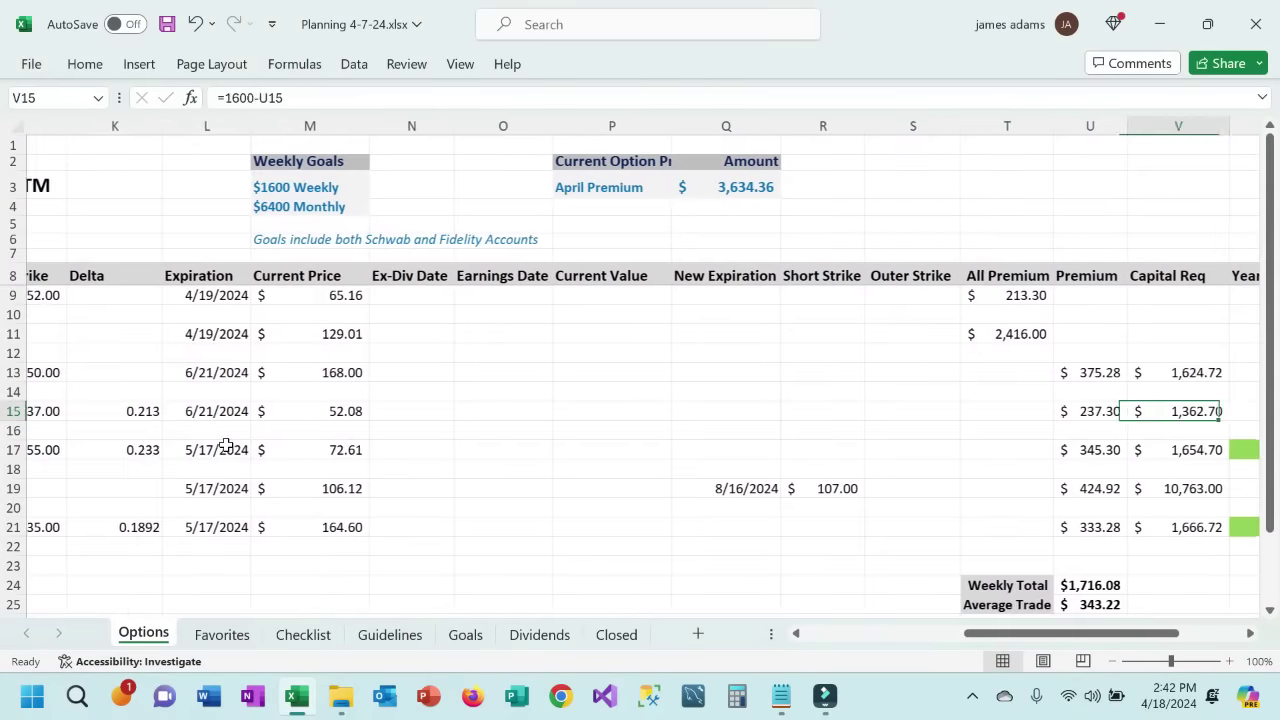
pyautogui.press('Right')
pyautogui.press('Left')
pyautogui.press('Left')
pyautogui.press('Right')
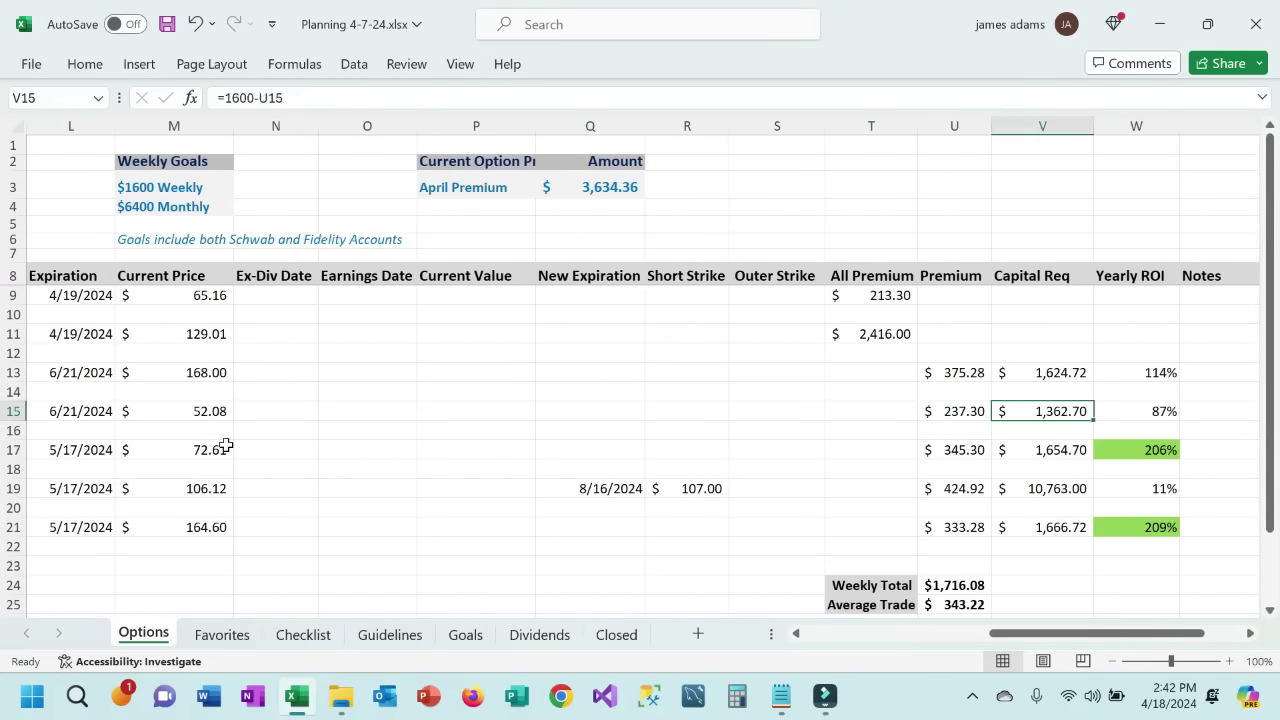
pyautogui.press('Right')
pyautogui.press('Left')
pyautogui.press('Right')
pyautogui.press('Right')
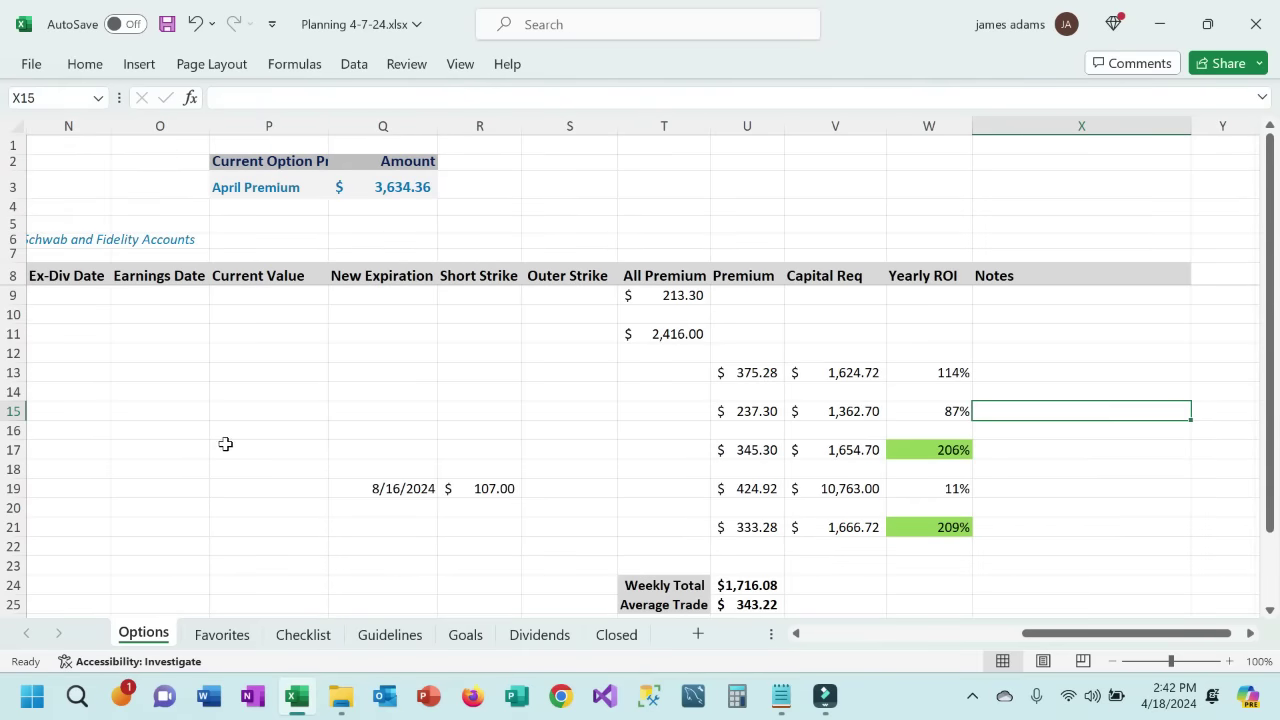
# Go to the SHOP trade's row and review its symbol, contracts, trade date, status and type.
pyautogui.click(886, 453)
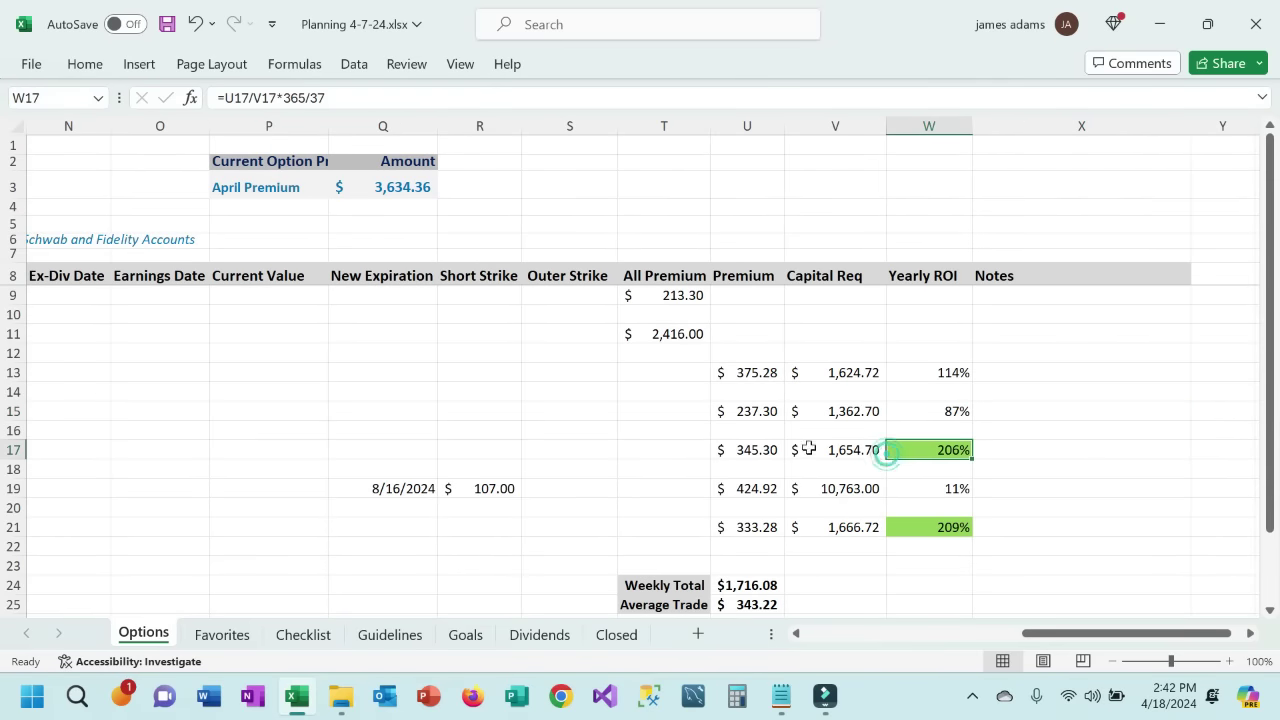
pyautogui.click(897, 632)
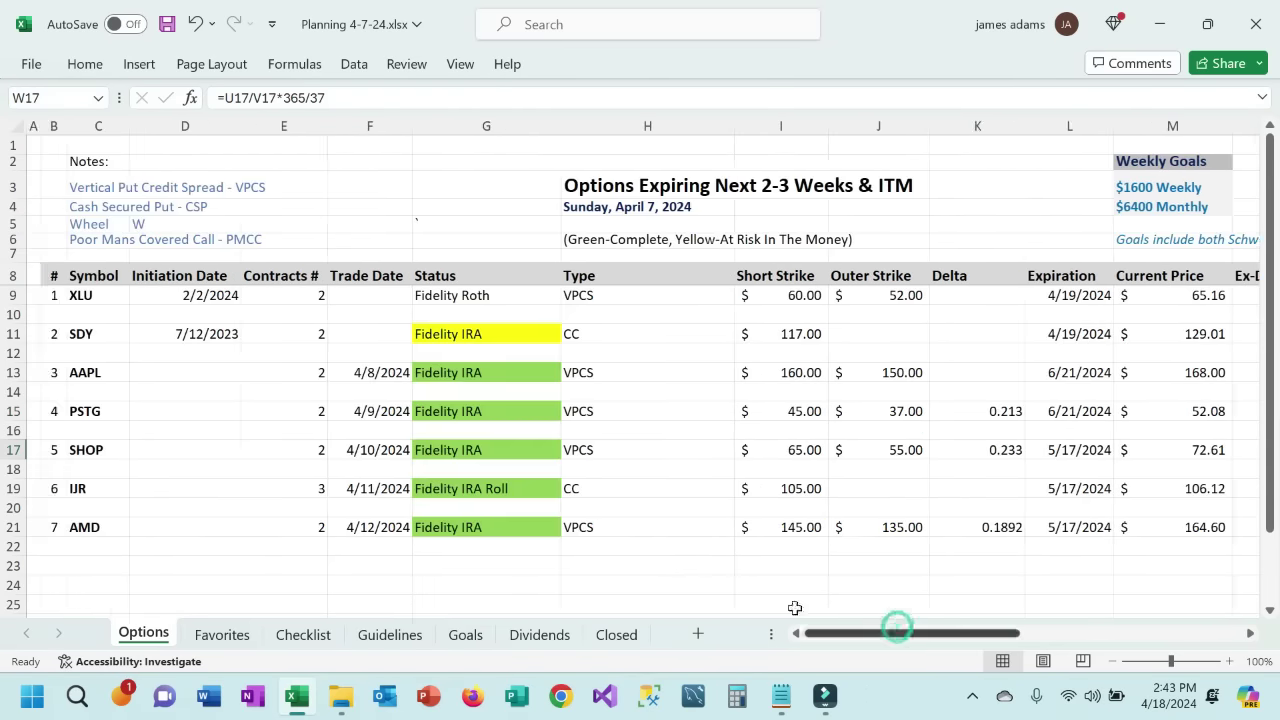
pyautogui.click(88, 450)
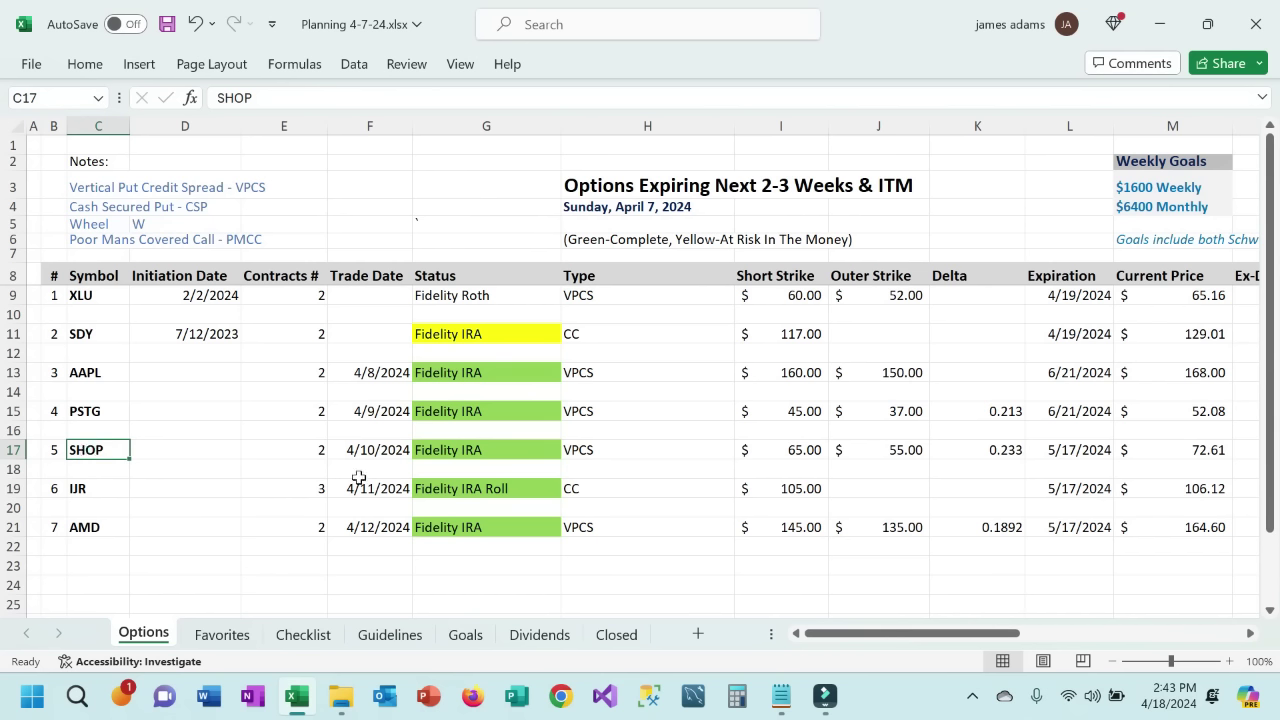
pyautogui.press('Right')
pyautogui.press('Right')
pyautogui.press('Right')
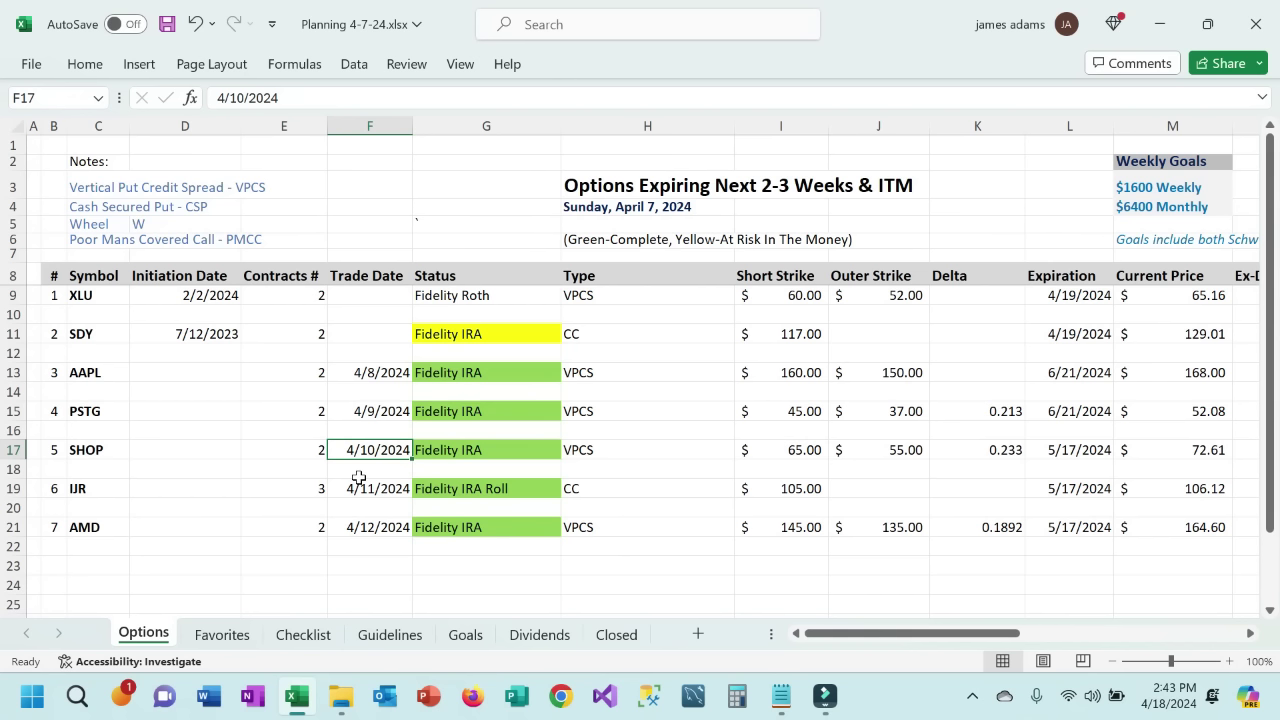
pyautogui.press('Right')
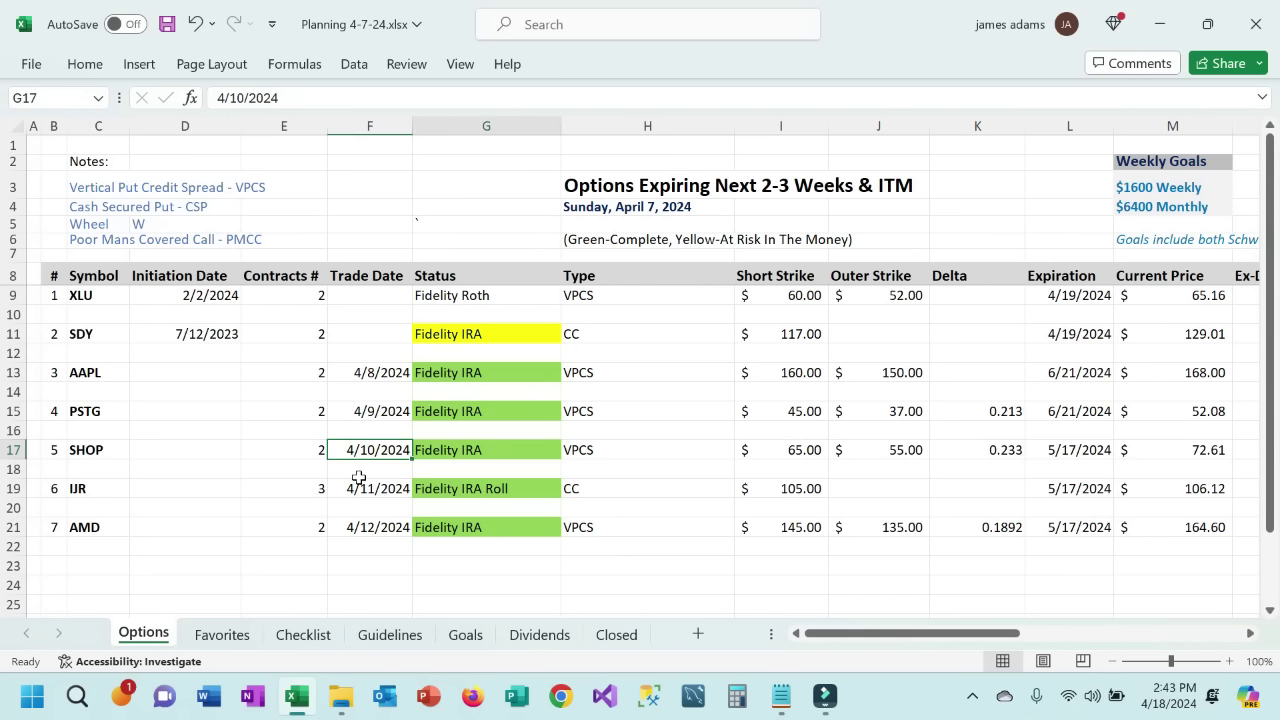
pyautogui.press('Right')
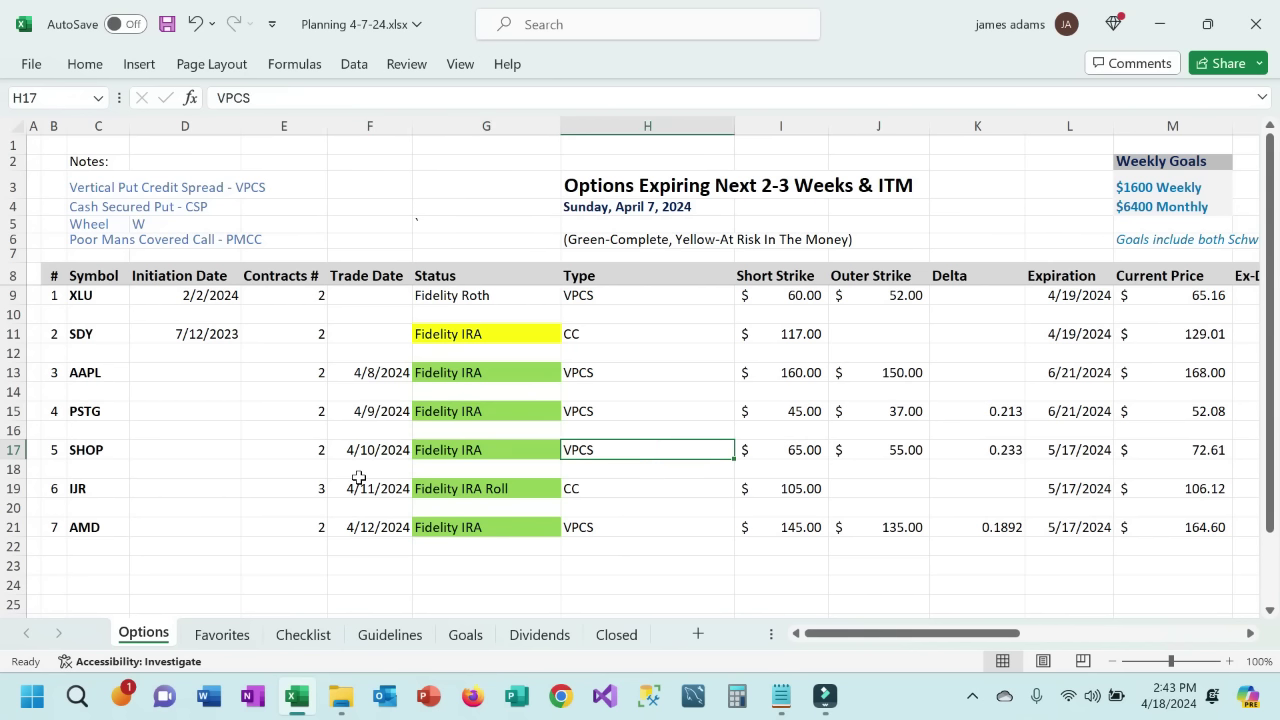
# Check the SHOP trade's short and outer strikes, delta, expiration and current price.
pyautogui.press('Right')
pyautogui.press('Right')
pyautogui.press('Right')
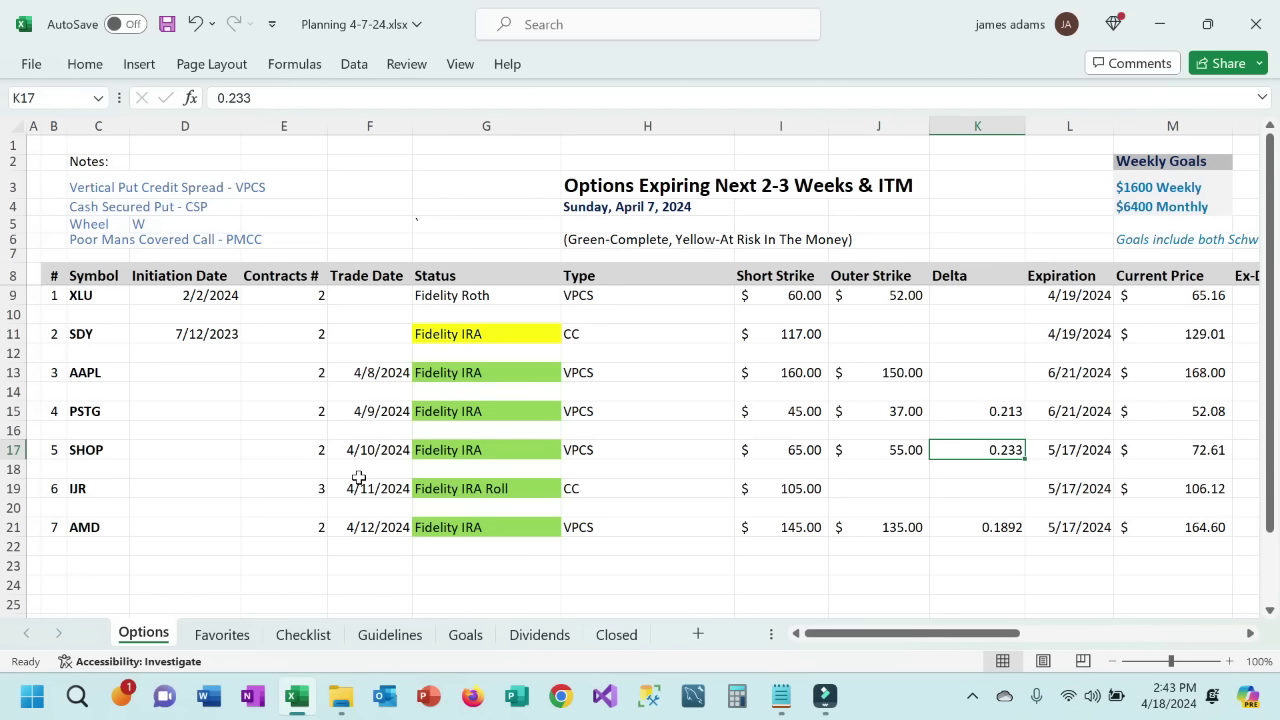
pyautogui.press('Right')
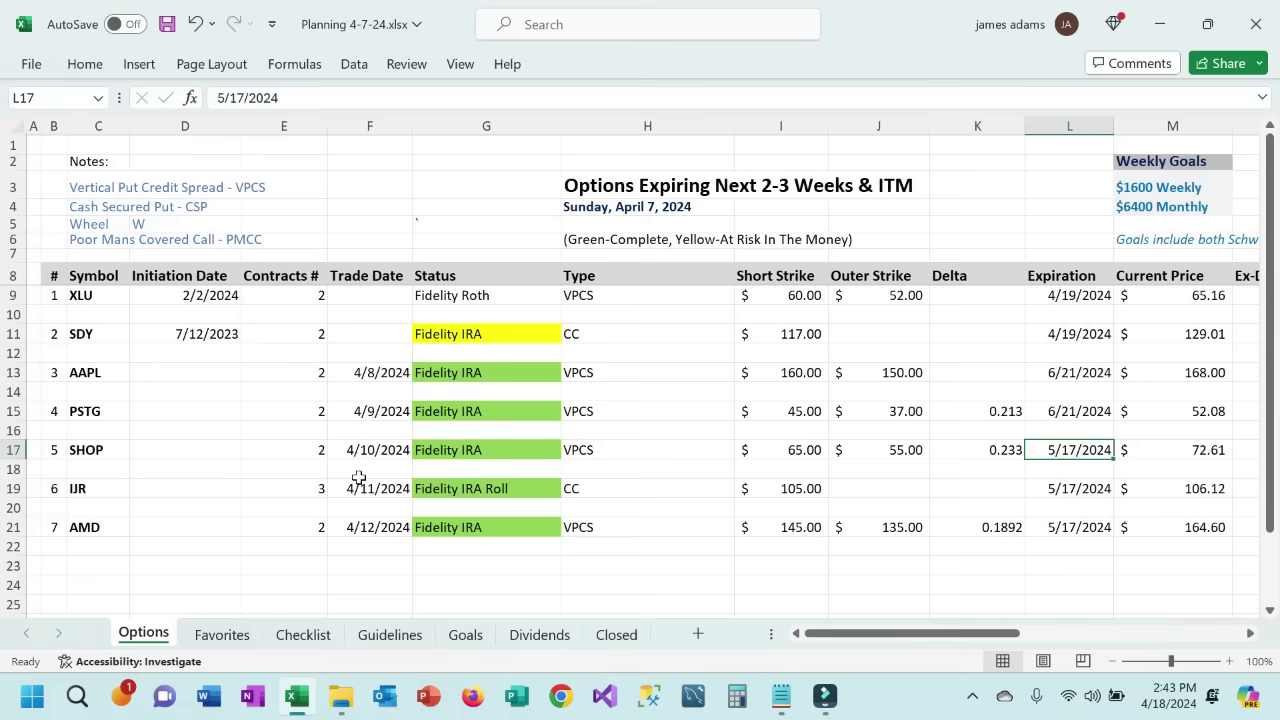
pyautogui.press('Right')
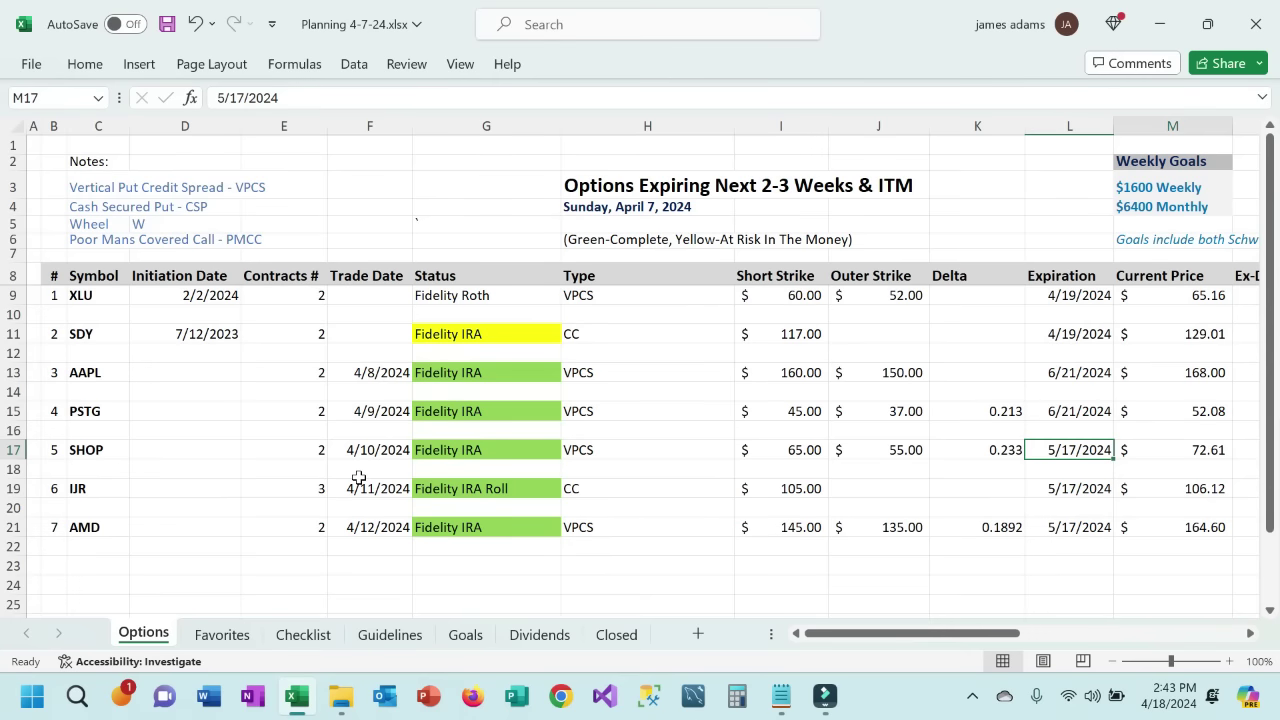
# Examine the SHOP trade's premium, capital requirement and yearly ROI along with their formulas.
pyautogui.press('Right')
pyautogui.press('Right')
pyautogui.press('Right')
pyautogui.press('Right')
pyautogui.press('Right')
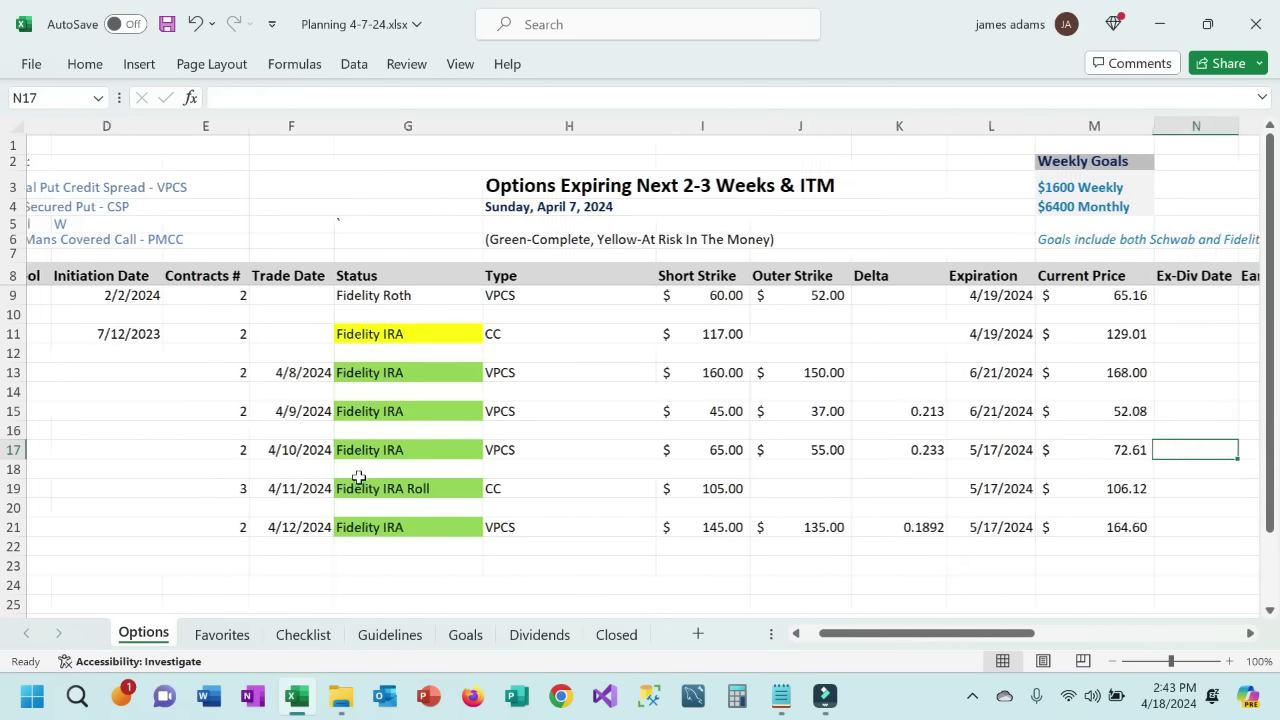
pyautogui.press('Right')
pyautogui.press('Right')
pyautogui.press('Right')
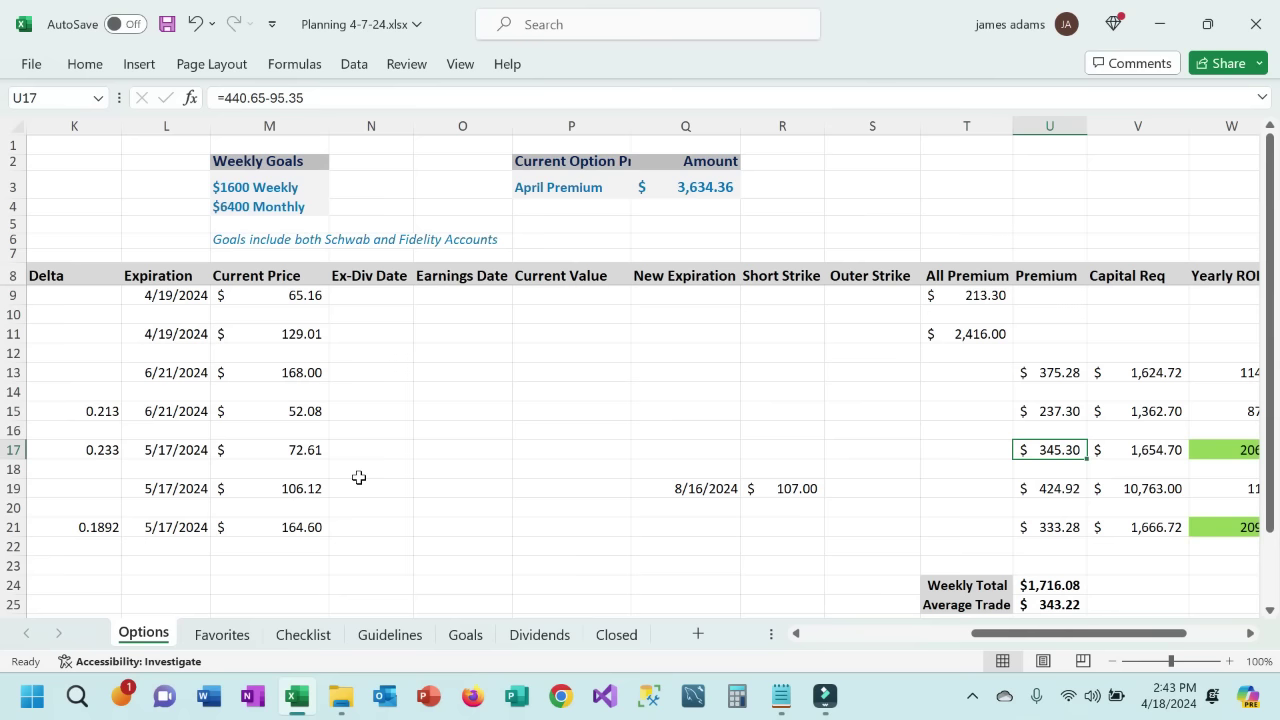
pyautogui.press('Right')
pyautogui.press('Right')
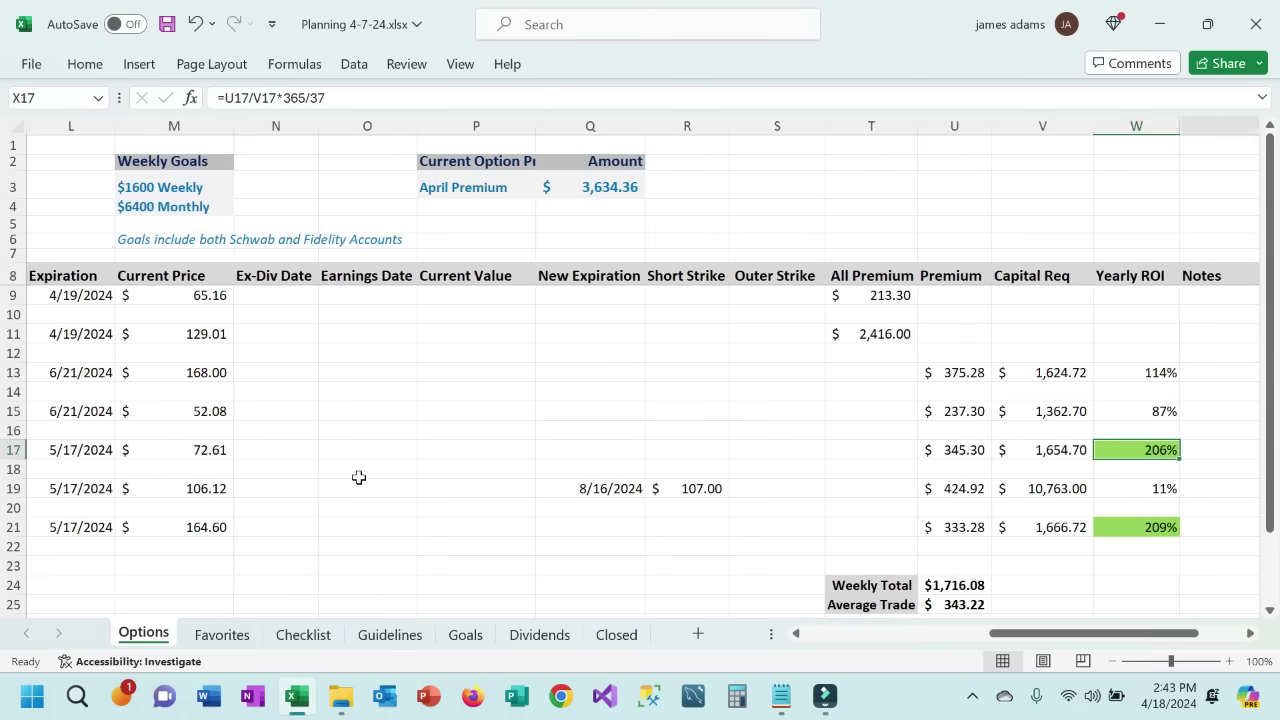
pyautogui.press('Left')
pyautogui.press('Left')
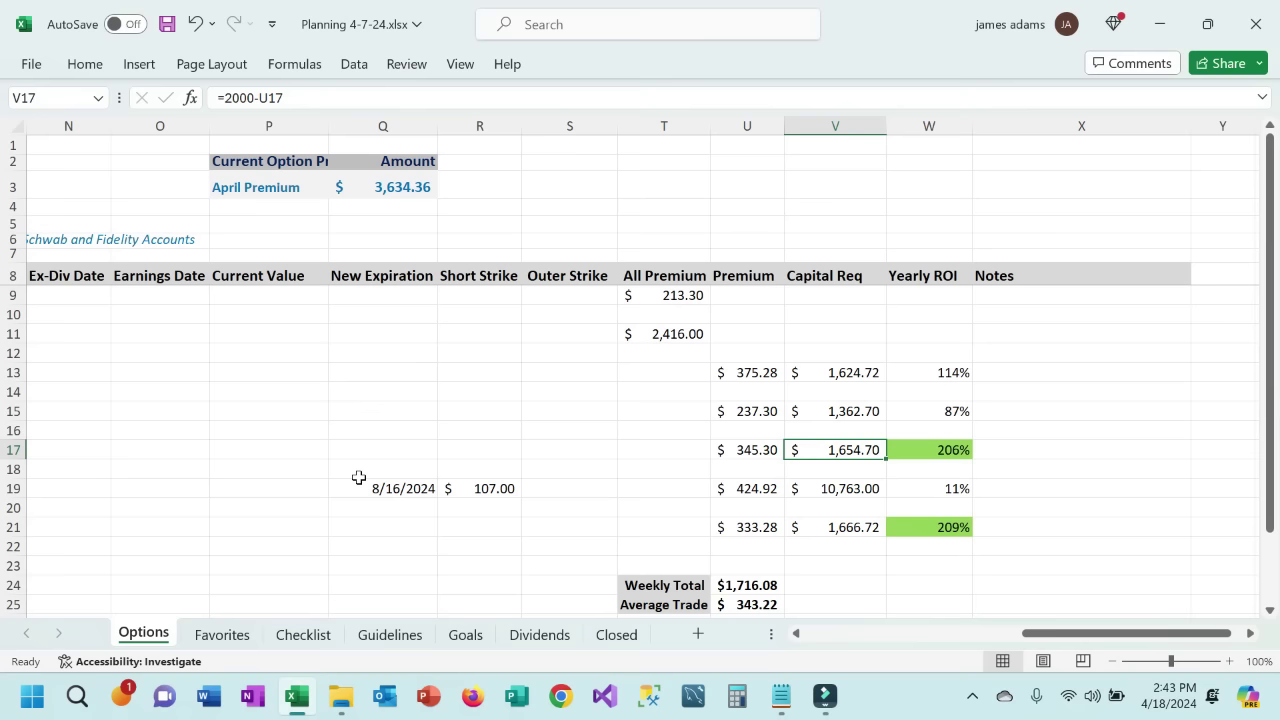
pyautogui.press('Left')
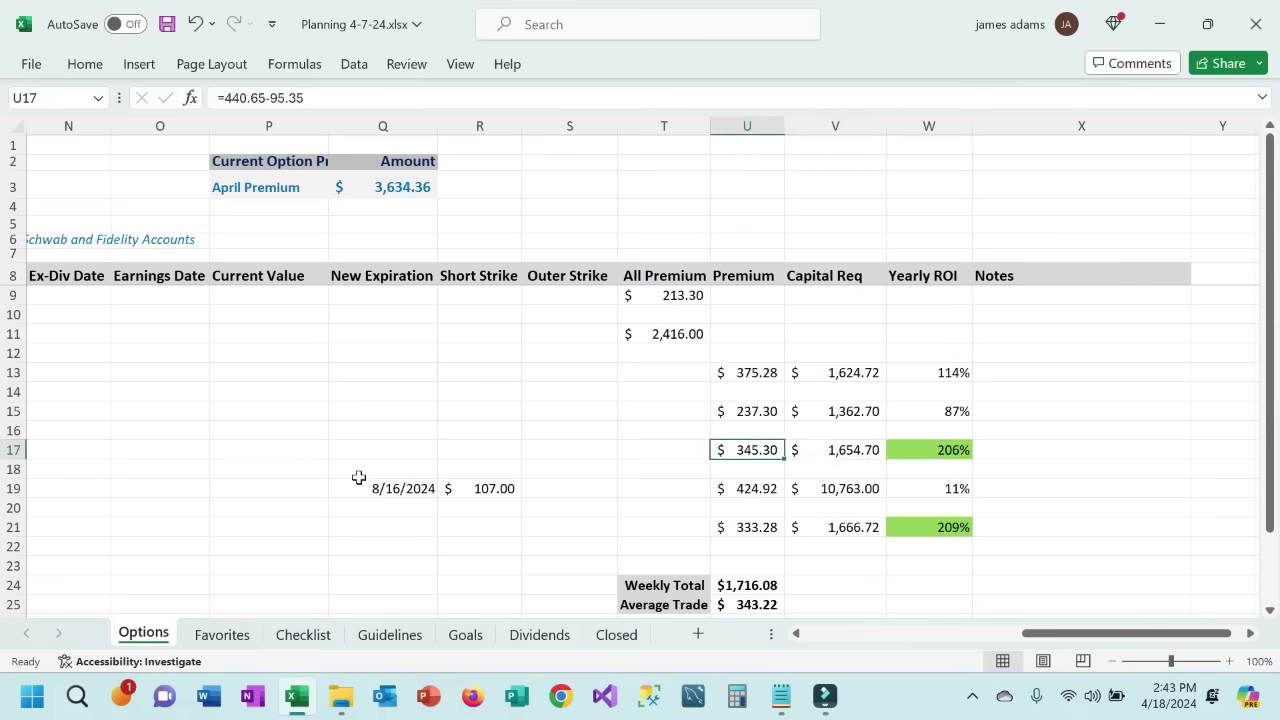
pyautogui.press('Right')
pyautogui.press('Right')
pyautogui.press('Right')
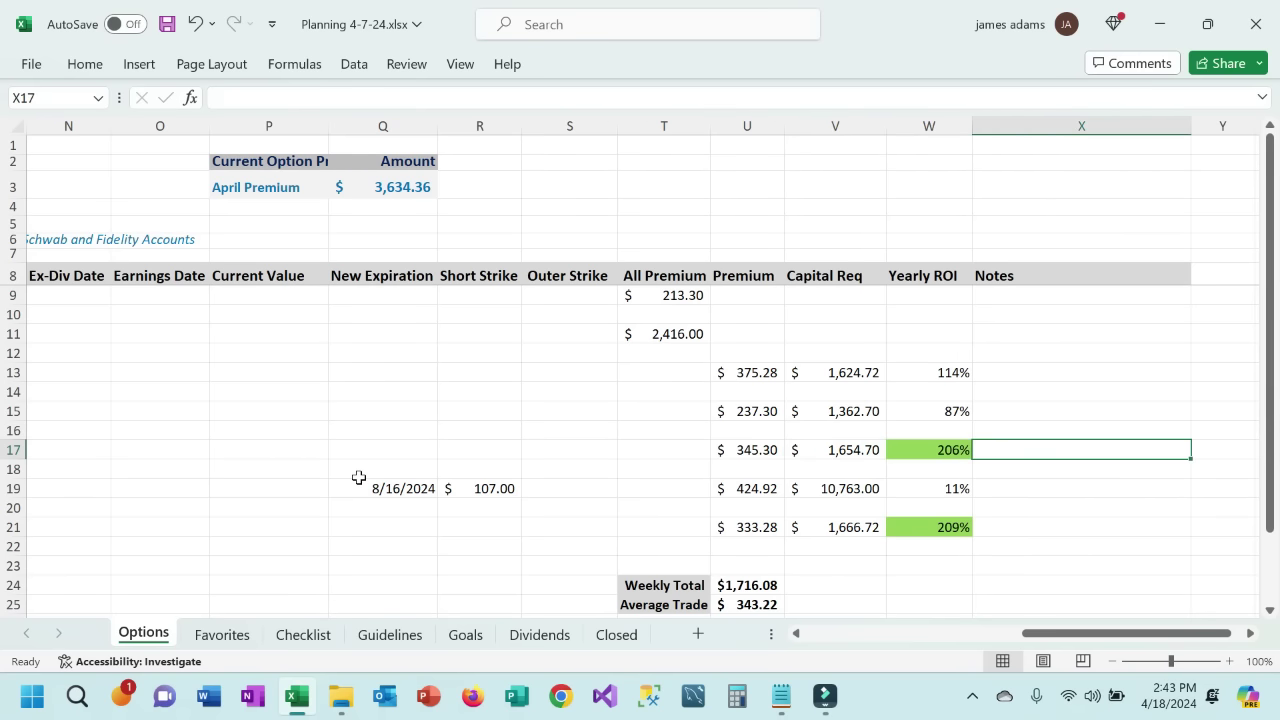
pyautogui.press('Left')
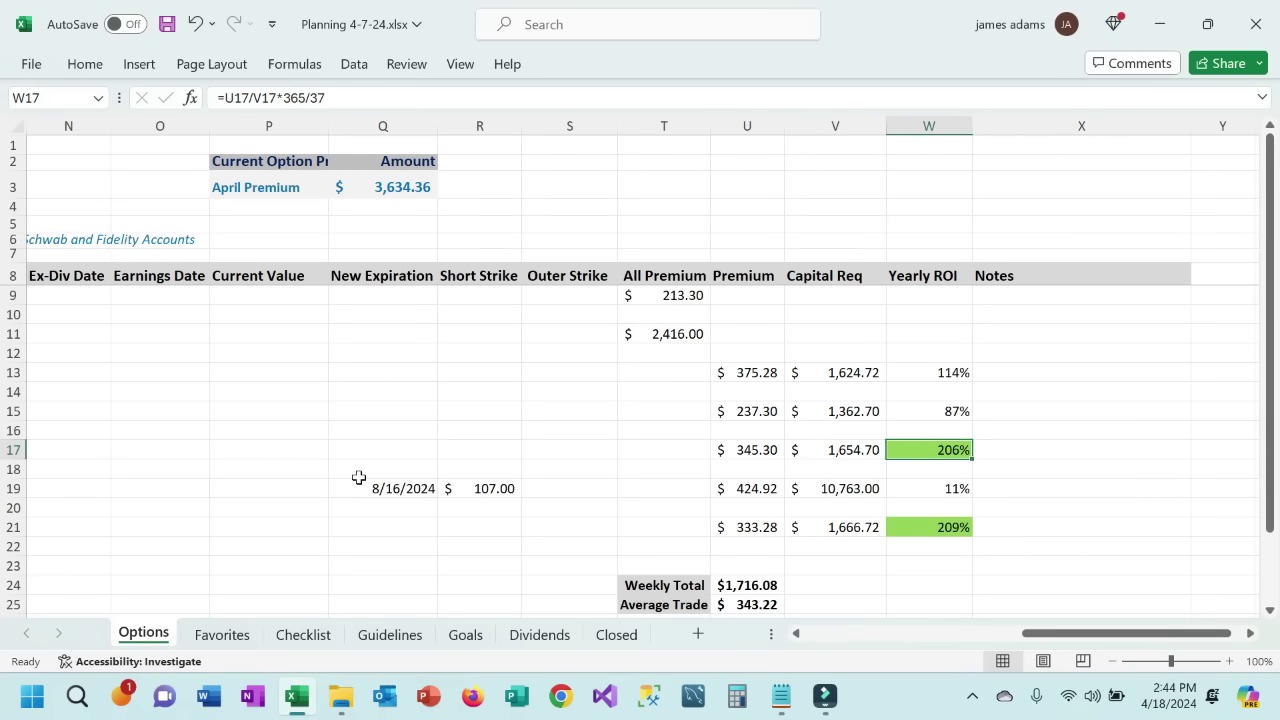
# Return to the start of the trade list and go to the IJR trade's symbol.
pyautogui.press('Left')
pyautogui.press('Left')
pyautogui.press('Left')
pyautogui.press('Left')
pyautogui.press('Left')
pyautogui.press('Left')
pyautogui.press('Left')
pyautogui.press('Left')
pyautogui.press('Left')
pyautogui.press('Left')
pyautogui.press('Left')
pyautogui.press('Left')
pyautogui.press('Left')
pyautogui.press('Left')
pyautogui.press('Left')
pyautogui.press('Left')
pyautogui.press('Left')
pyautogui.press('Left')
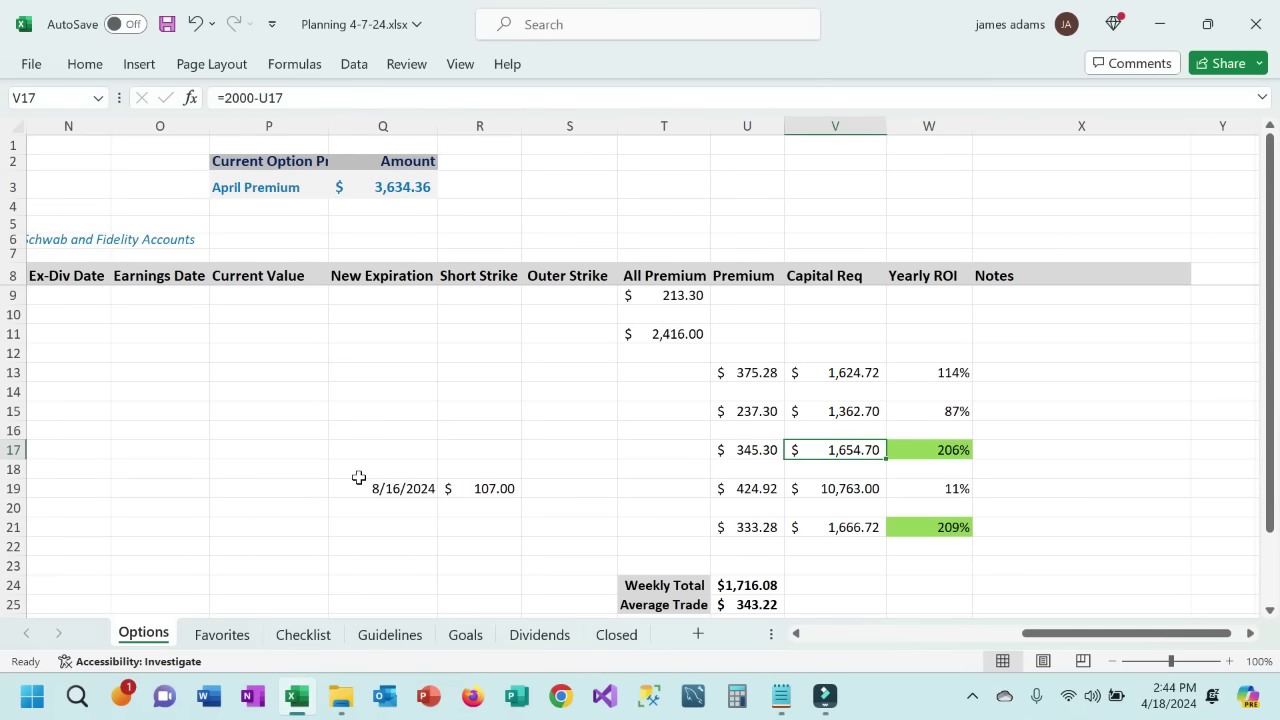
pyautogui.press('Left')
pyautogui.press('Left')
pyautogui.press('Left')
pyautogui.press('Left')
pyautogui.press('Down')
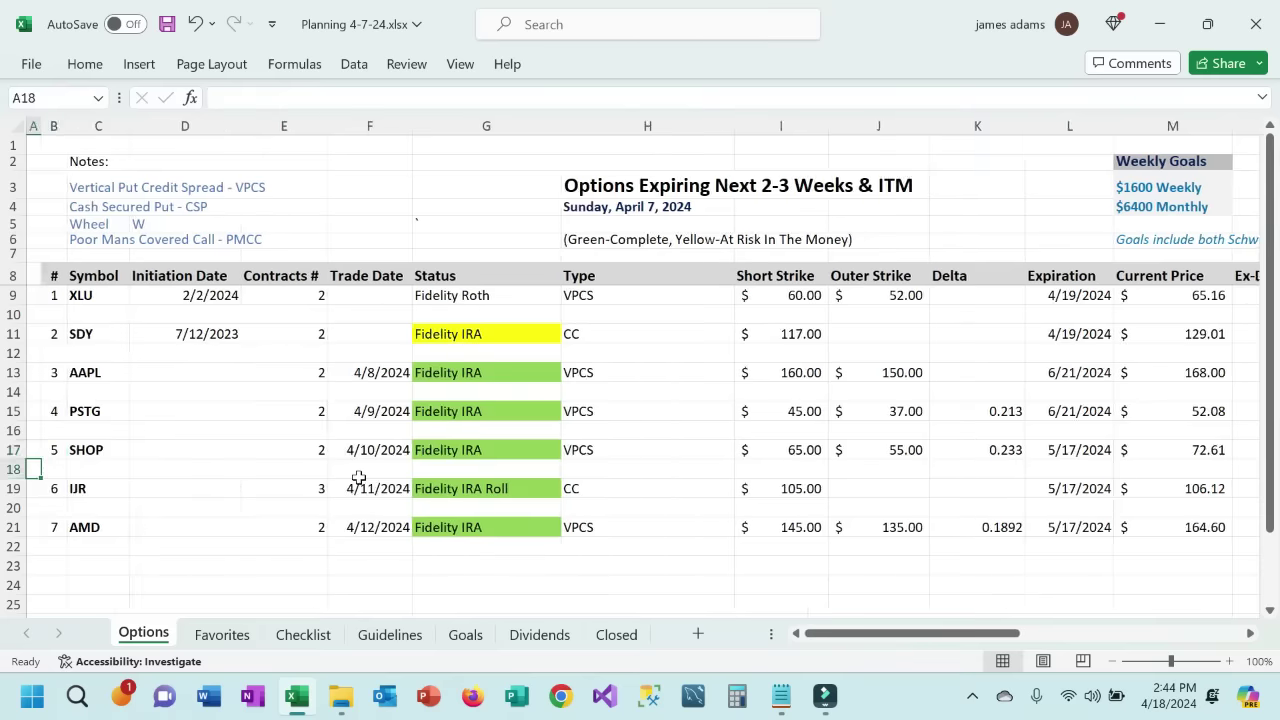
pyautogui.press('Down')
pyautogui.press('Right')
pyautogui.press('Right')
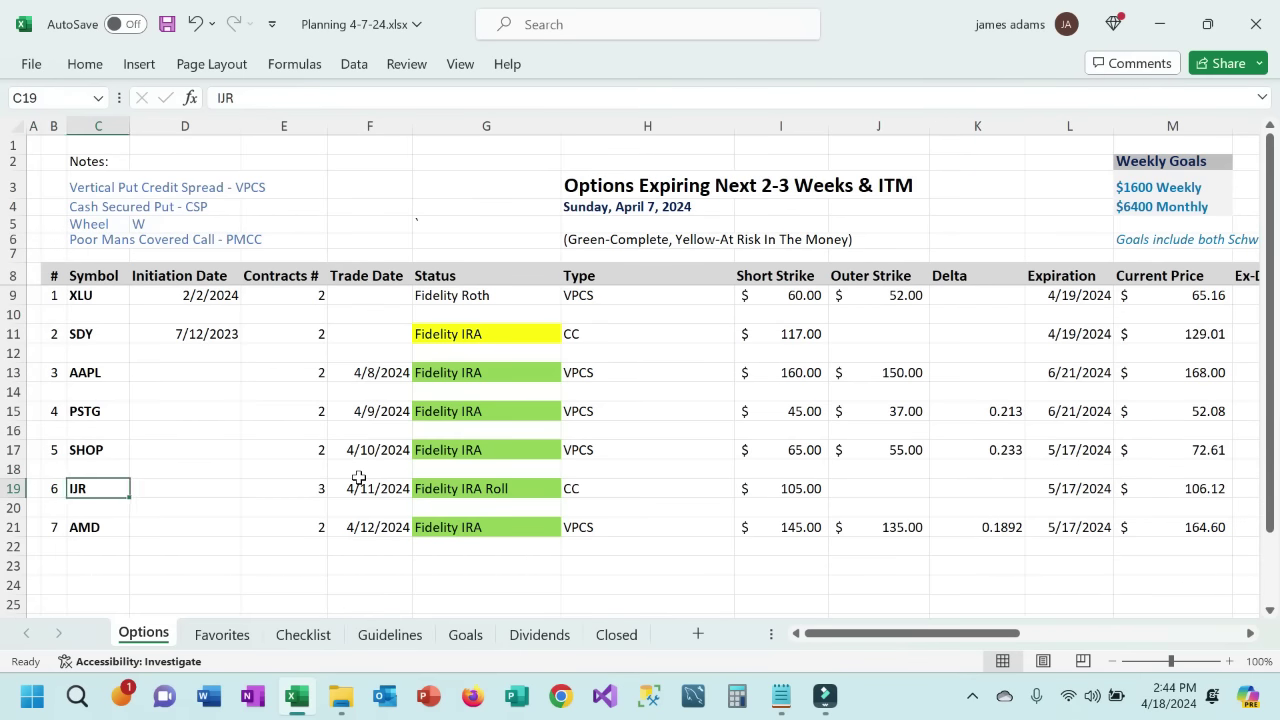
# Review the IJR trade's contracts, trade date, roll status, type, original short strike, expiration and current price.
pyautogui.press('Right')
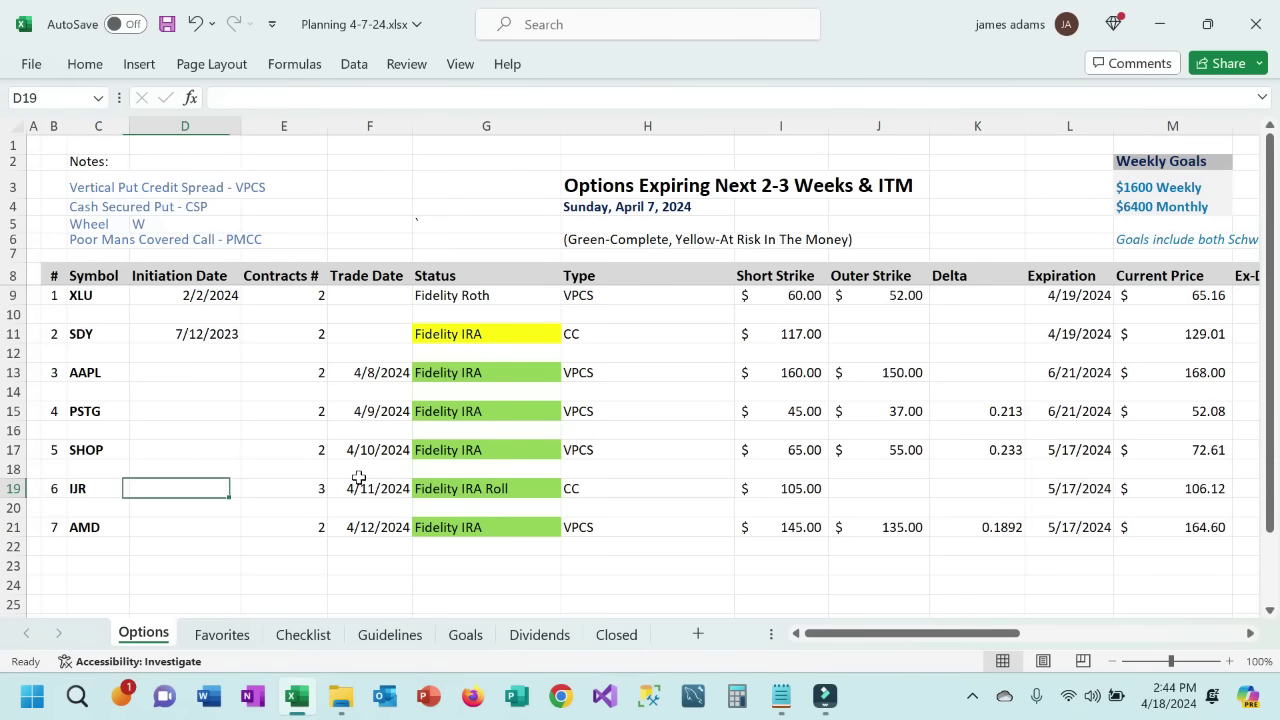
pyautogui.press('Right')
pyautogui.press('Right')
pyautogui.press('Right')
pyautogui.press('Right')
pyautogui.press('Right')
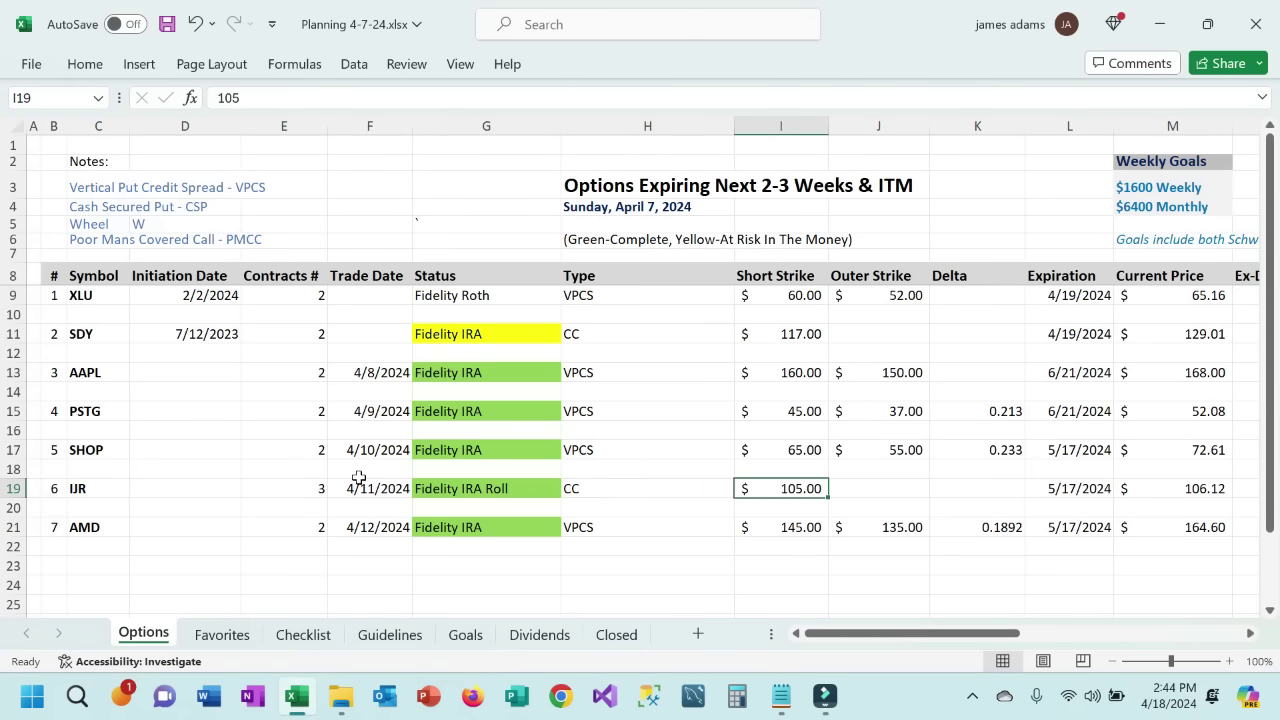
pyautogui.press('Right')
pyautogui.press('Right')
pyautogui.press('Right')
pyautogui.press('Right')
pyautogui.press('Right')
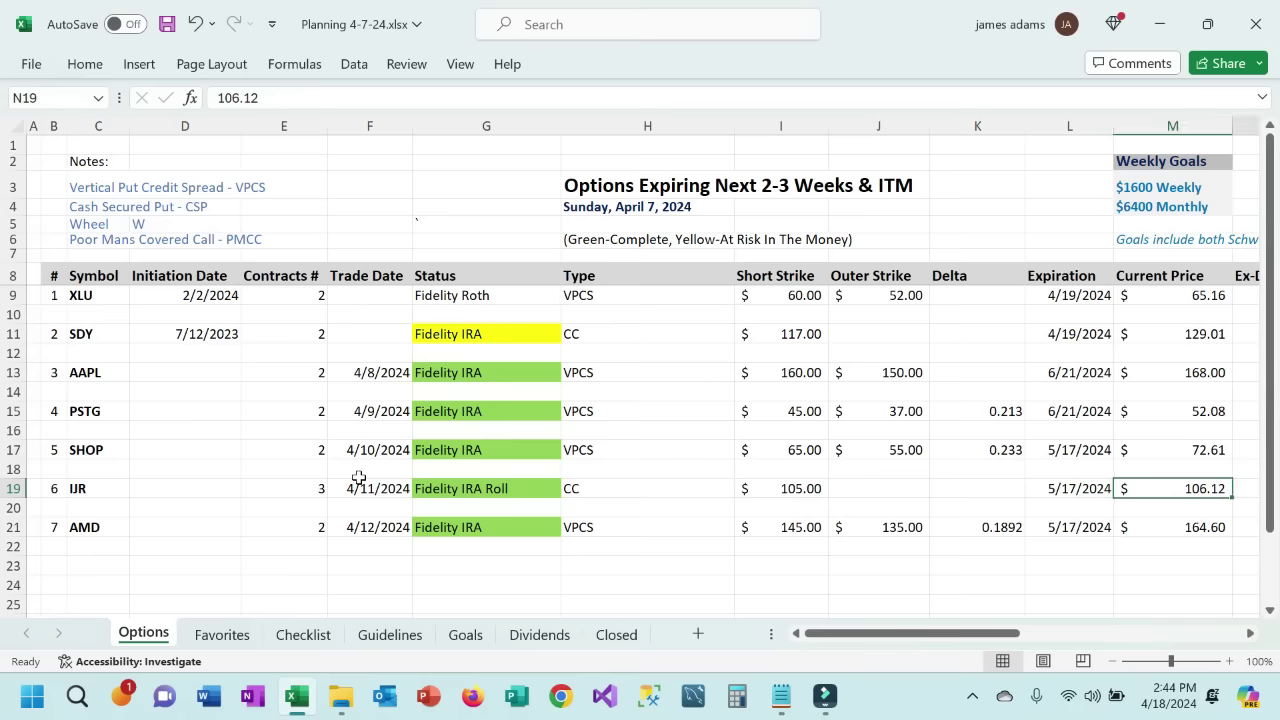
pyautogui.press('Right')
pyautogui.press('Left')
pyautogui.press('Left')
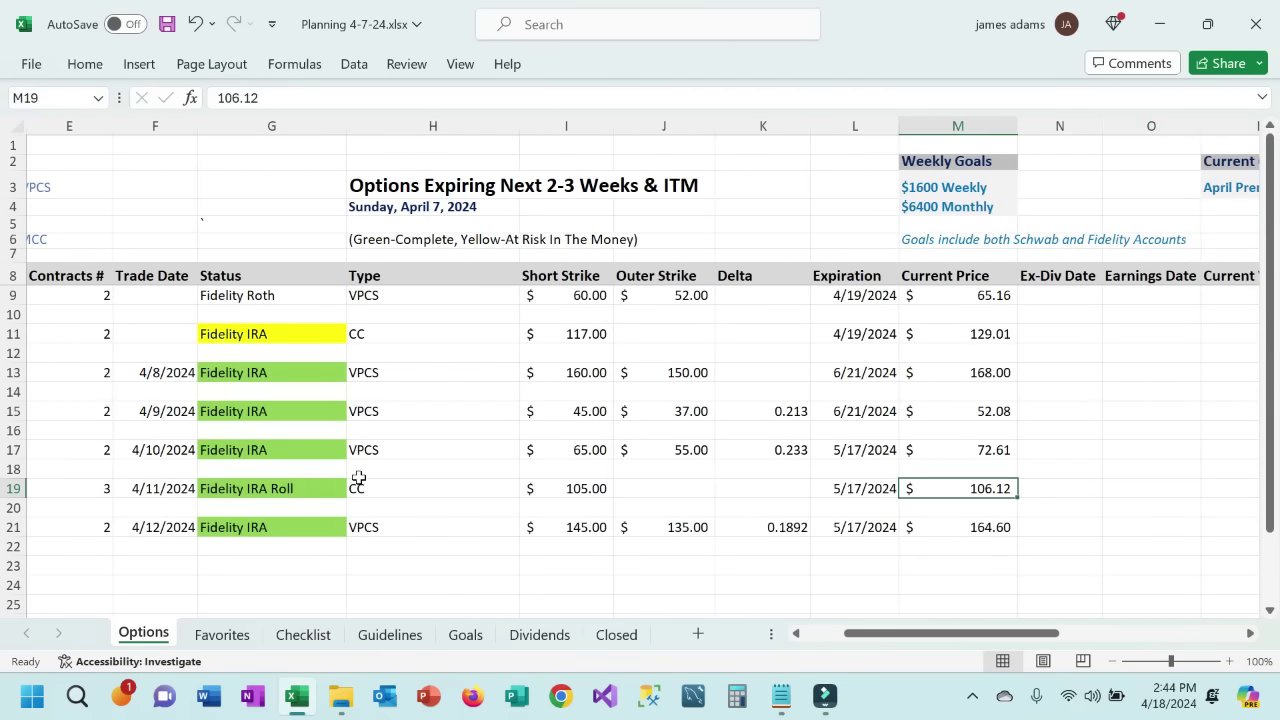
# Check the new expiration and new short strike of the rolled IJR covered call.
pyautogui.press('Right')
pyautogui.press('Right')
pyautogui.press('Right')
pyautogui.press('Right')
pyautogui.press('Right')
pyautogui.press('Right')
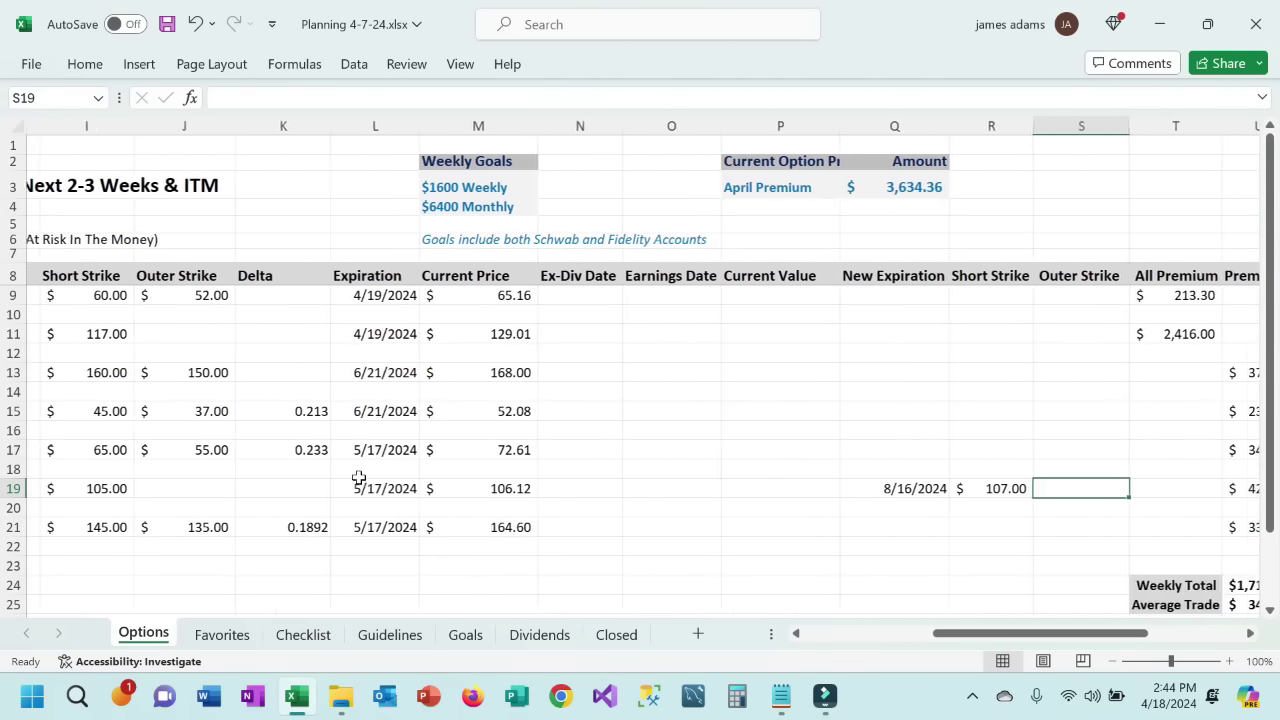
pyautogui.press('Left')
pyautogui.press('Left')
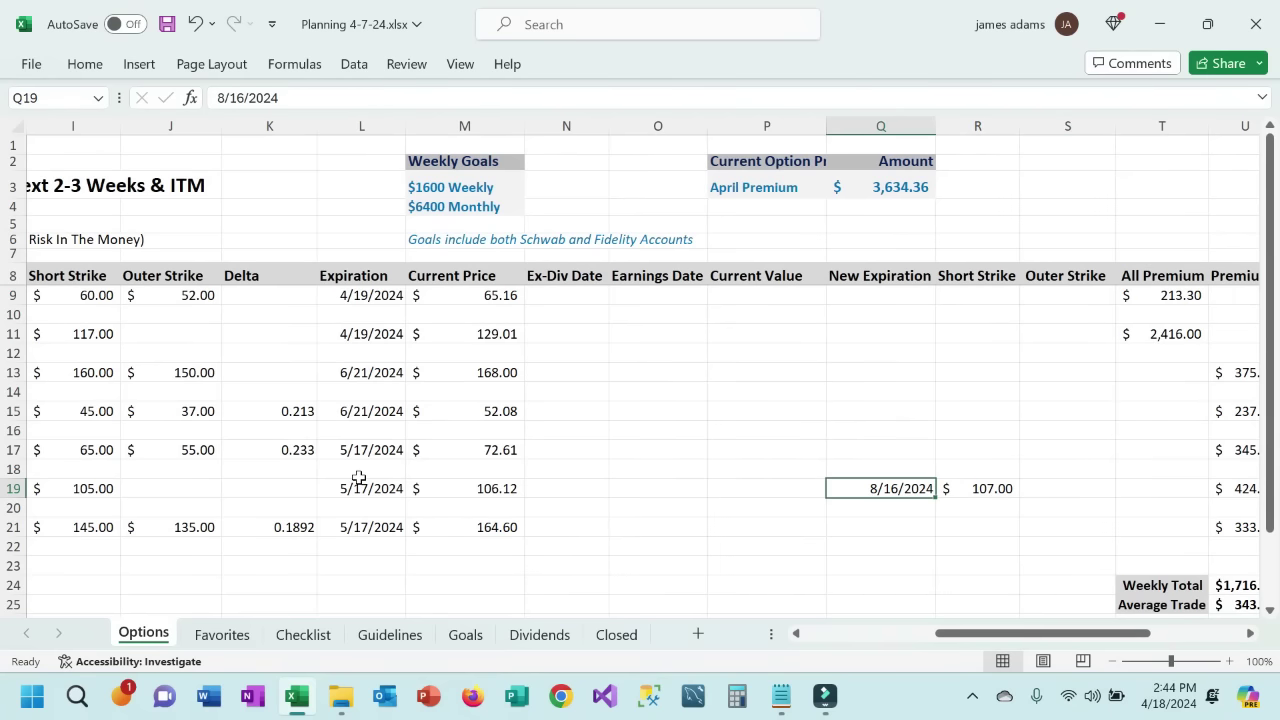
pyautogui.press('Right')
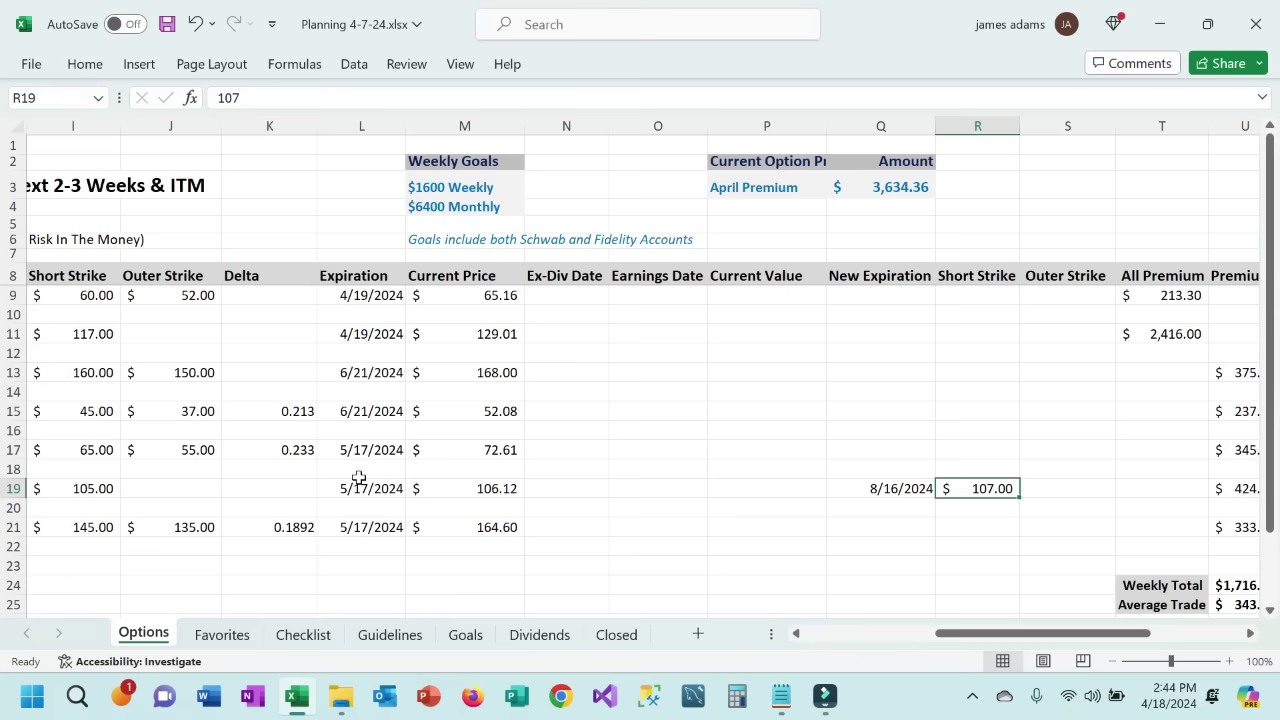
# Examine the IJR roll's premium, capital requirement and yearly ROI along with their formulas.
pyautogui.press('Right')
pyautogui.press('Right')
pyautogui.press('Right')
pyautogui.press('Right')
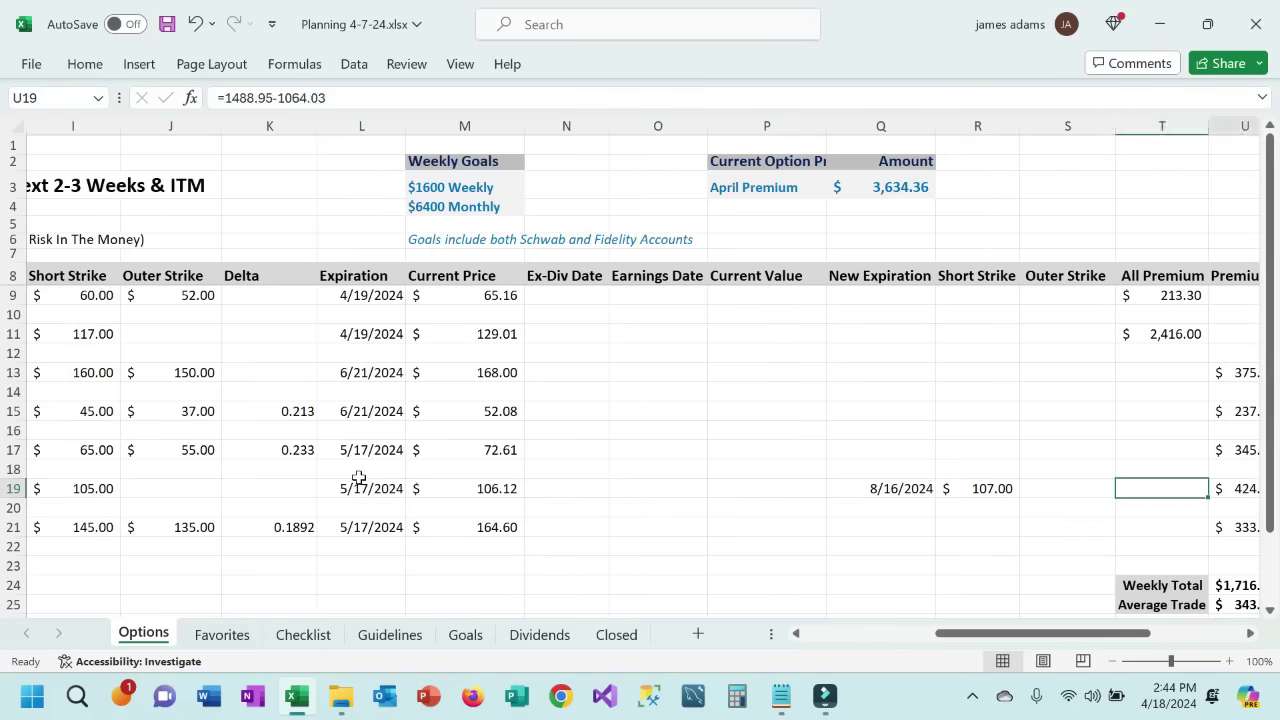
pyautogui.press('Left')
pyautogui.press('Right')
pyautogui.press('Right')
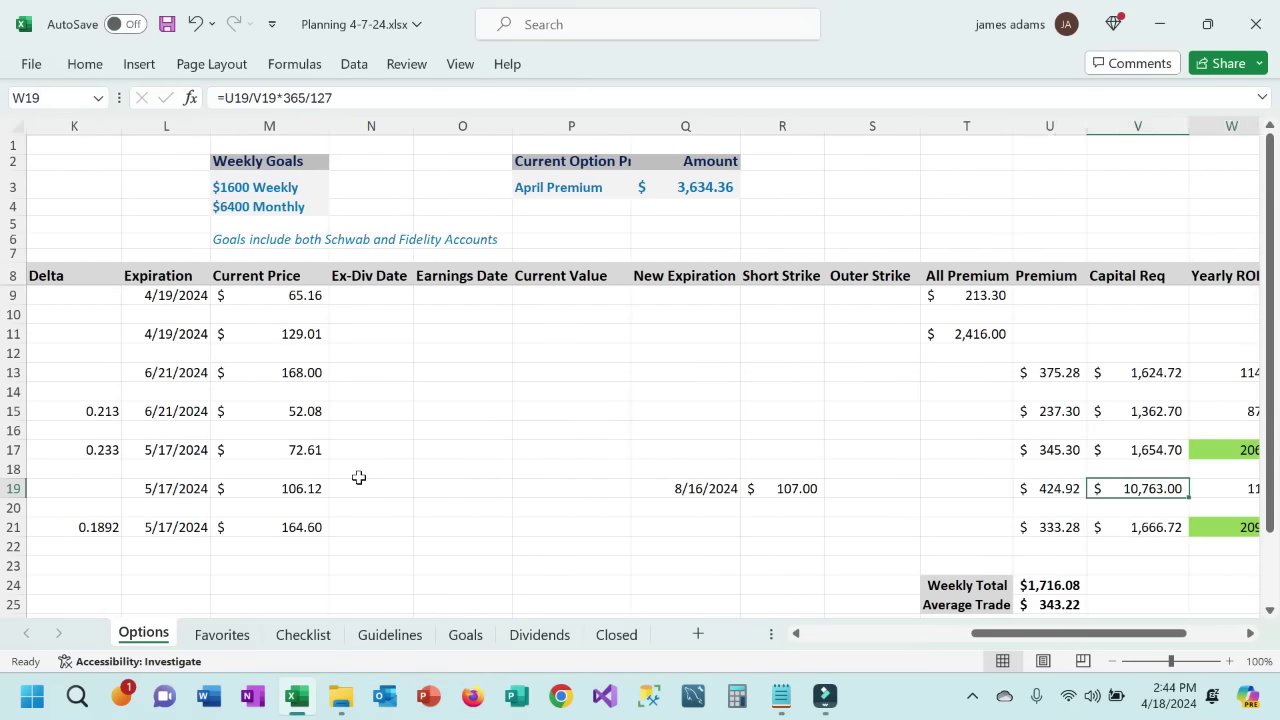
pyautogui.press('Right')
pyautogui.press('Left')
pyautogui.press('Left')
pyautogui.press('Left')
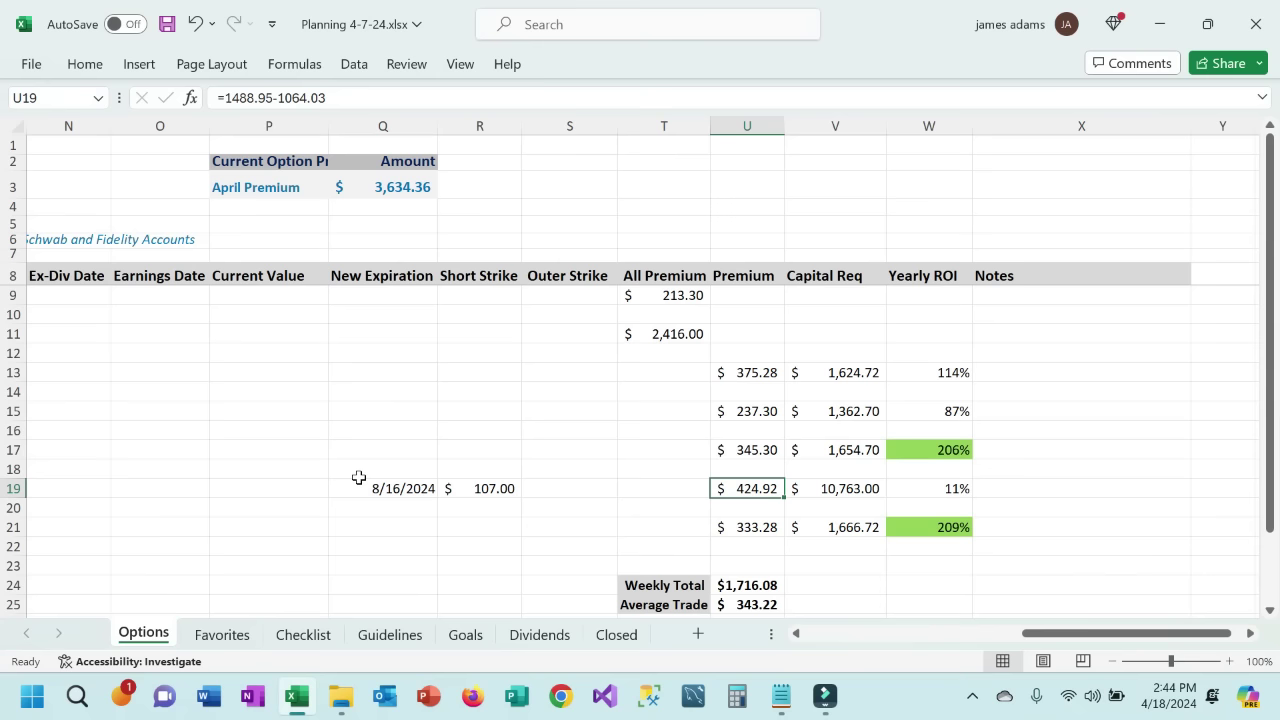
pyautogui.press('Right')
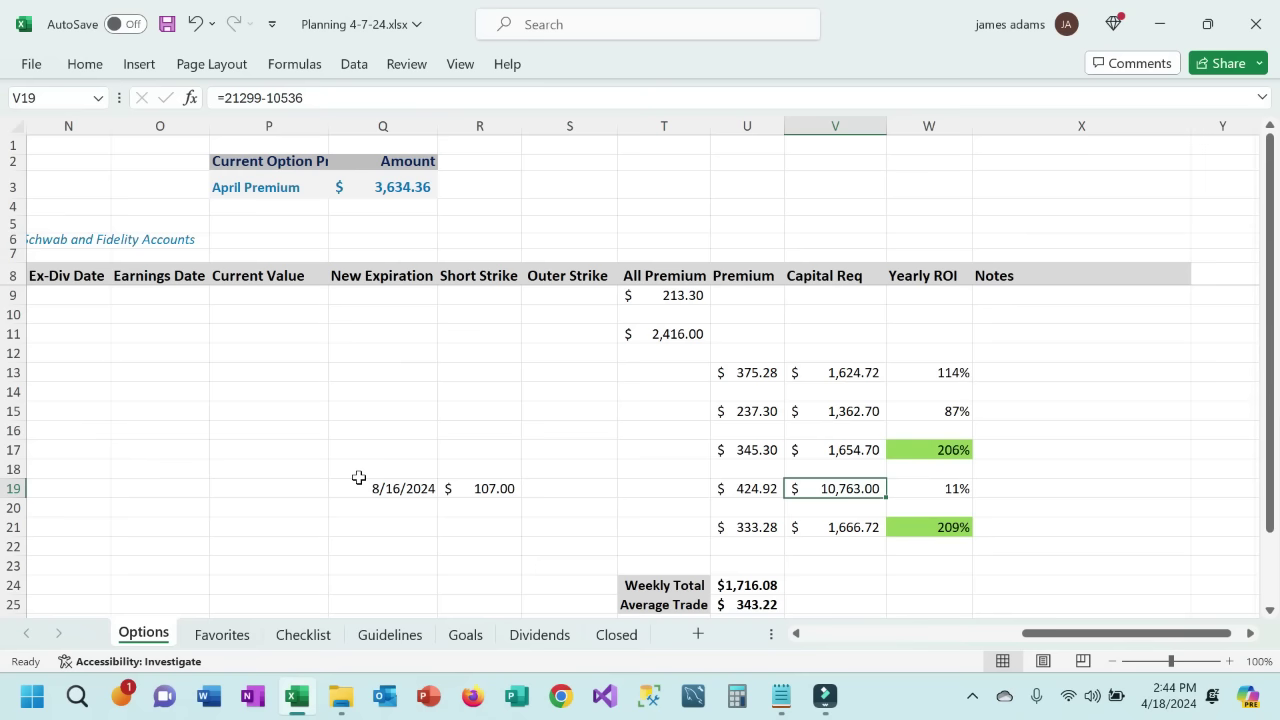
pyautogui.press('Right')
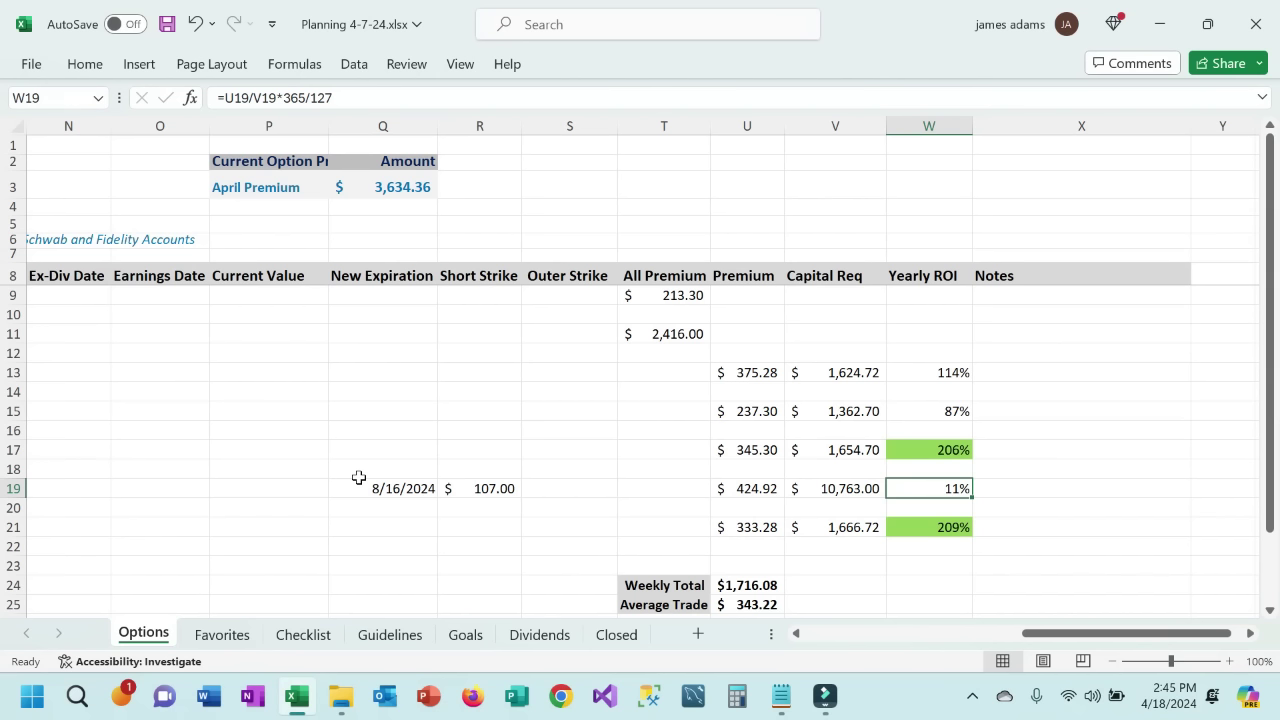
# Move to the AMD trade's row and go back along it to its symbol.
pyautogui.press('Down')
pyautogui.press('Down')
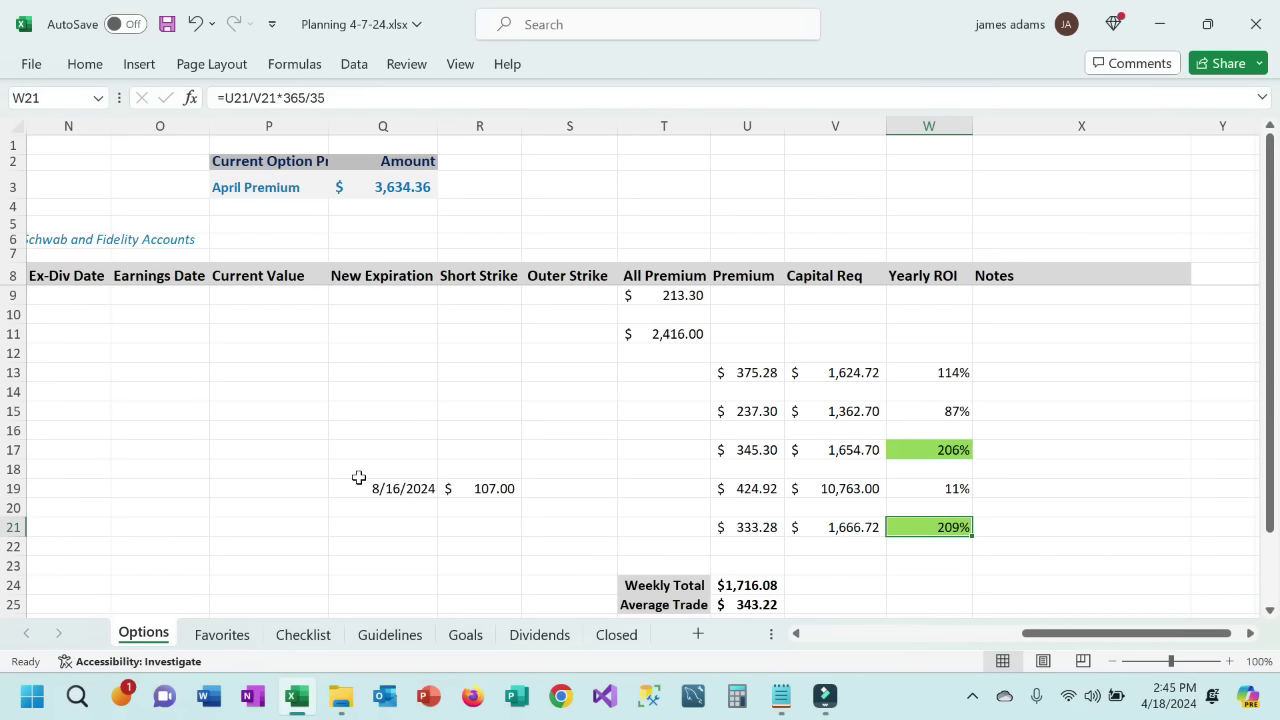
pyautogui.press('Left')
pyautogui.press('Left')
pyautogui.press('Left')
pyautogui.press('Left')
pyautogui.press('Left')
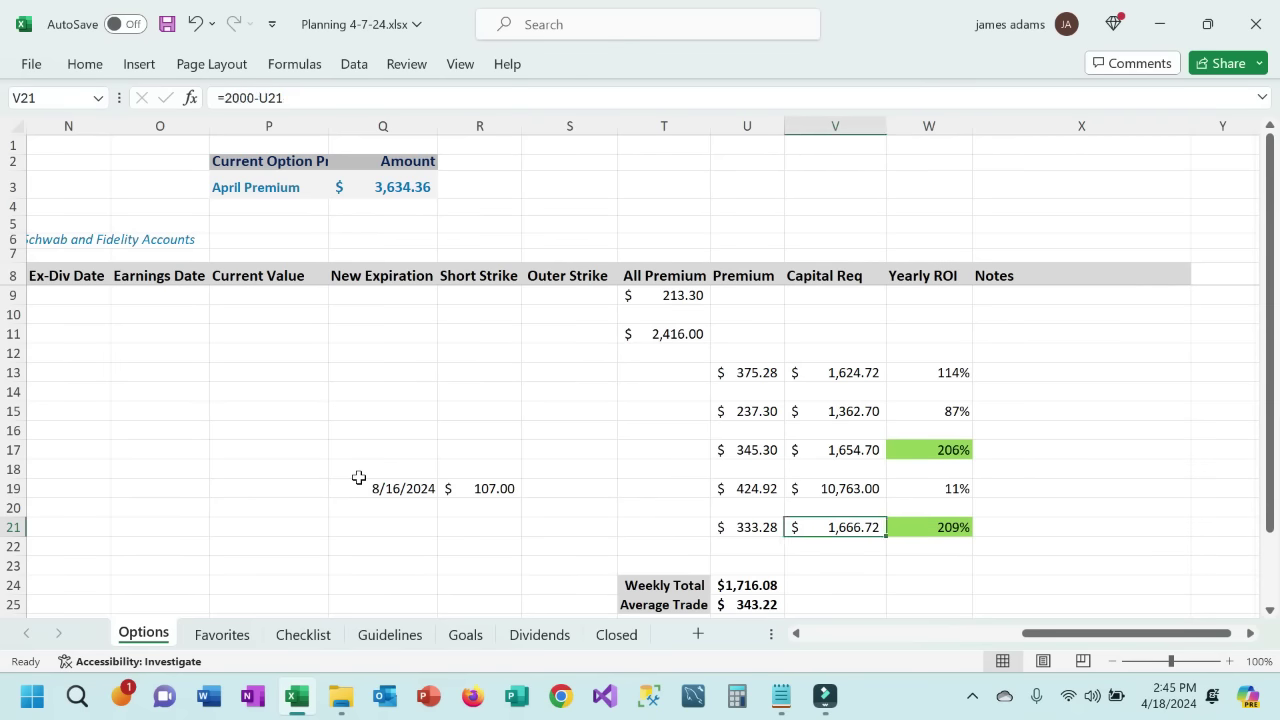
pyautogui.press('Left')
pyautogui.press('Left')
pyautogui.press('Left')
pyautogui.press('Left')
pyautogui.press('Left')
pyautogui.press('Left')
pyautogui.press('Left')
pyautogui.press('Left')
pyautogui.press('Left')
pyautogui.press('Left')
pyautogui.press('Left')
pyautogui.press('Left')
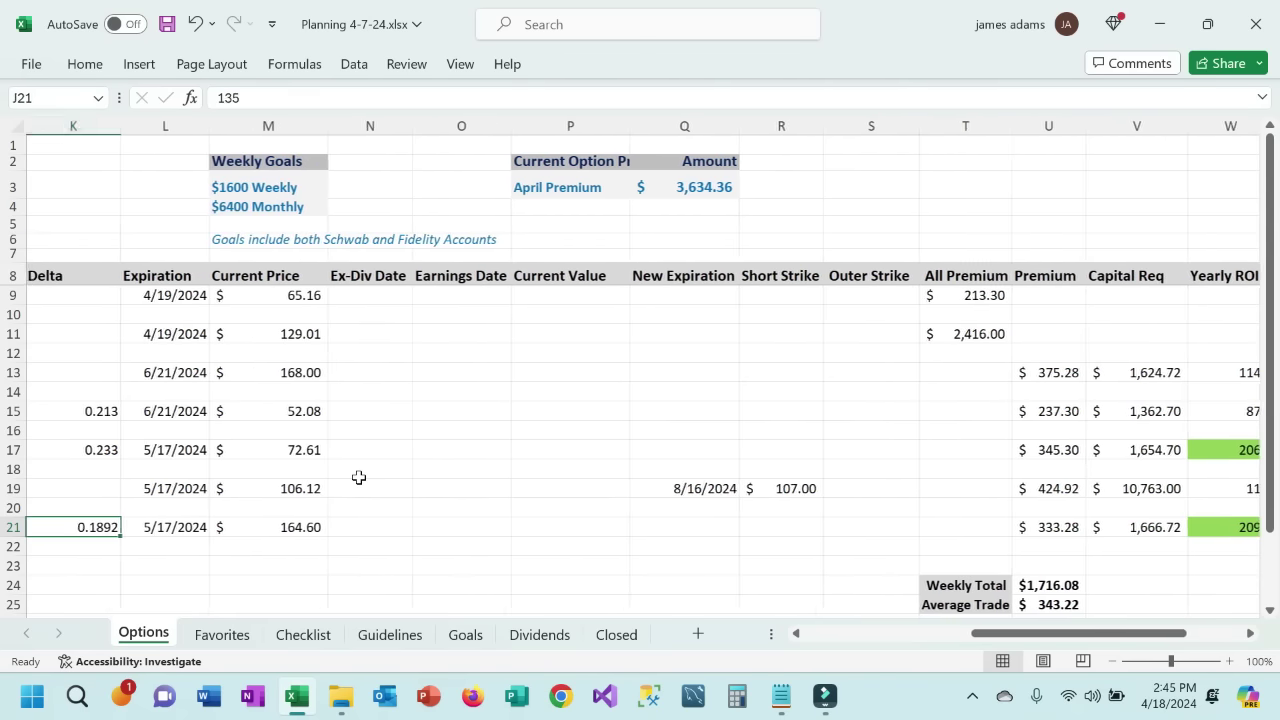
pyautogui.press('Left')
pyautogui.press('Left')
pyautogui.press('Left')
pyautogui.press('Left')
pyautogui.press('Left')
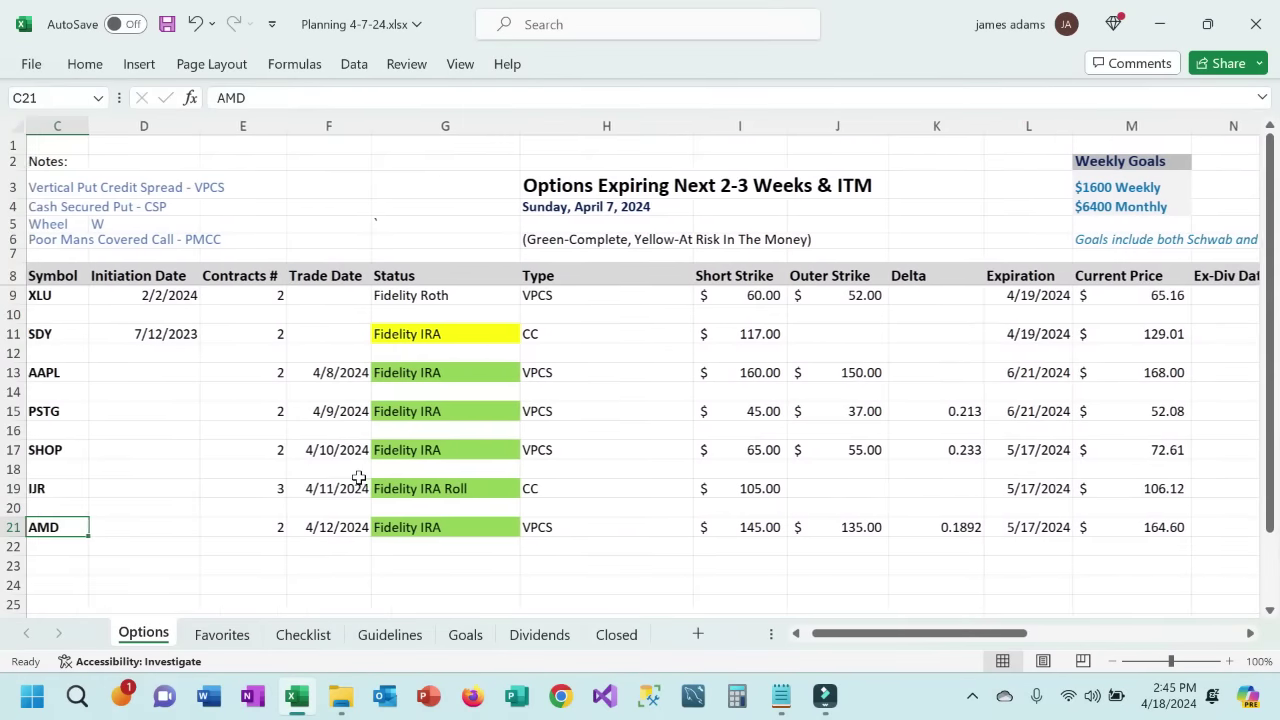
# Review the AMD trade's contracts, trade date, account status and option type.
pyautogui.press('Right')
pyautogui.press('Right')
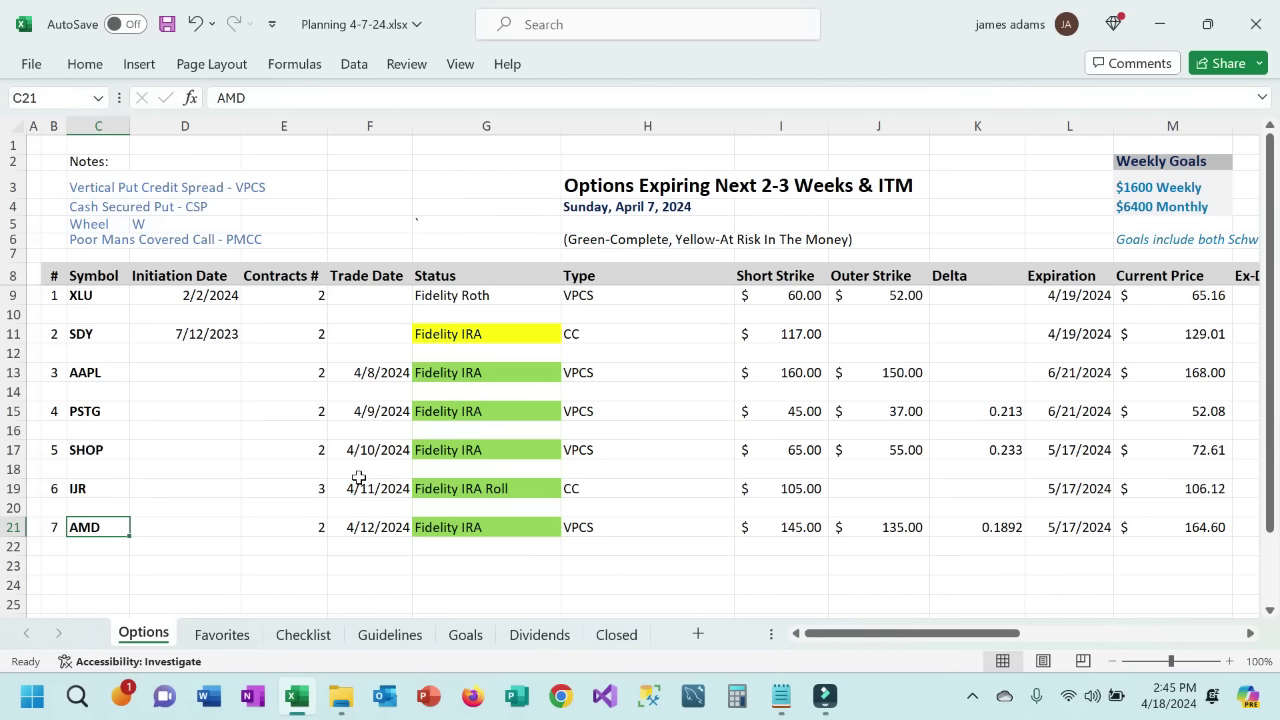
pyautogui.press('Right')
pyautogui.press('Right')
pyautogui.press('Right')
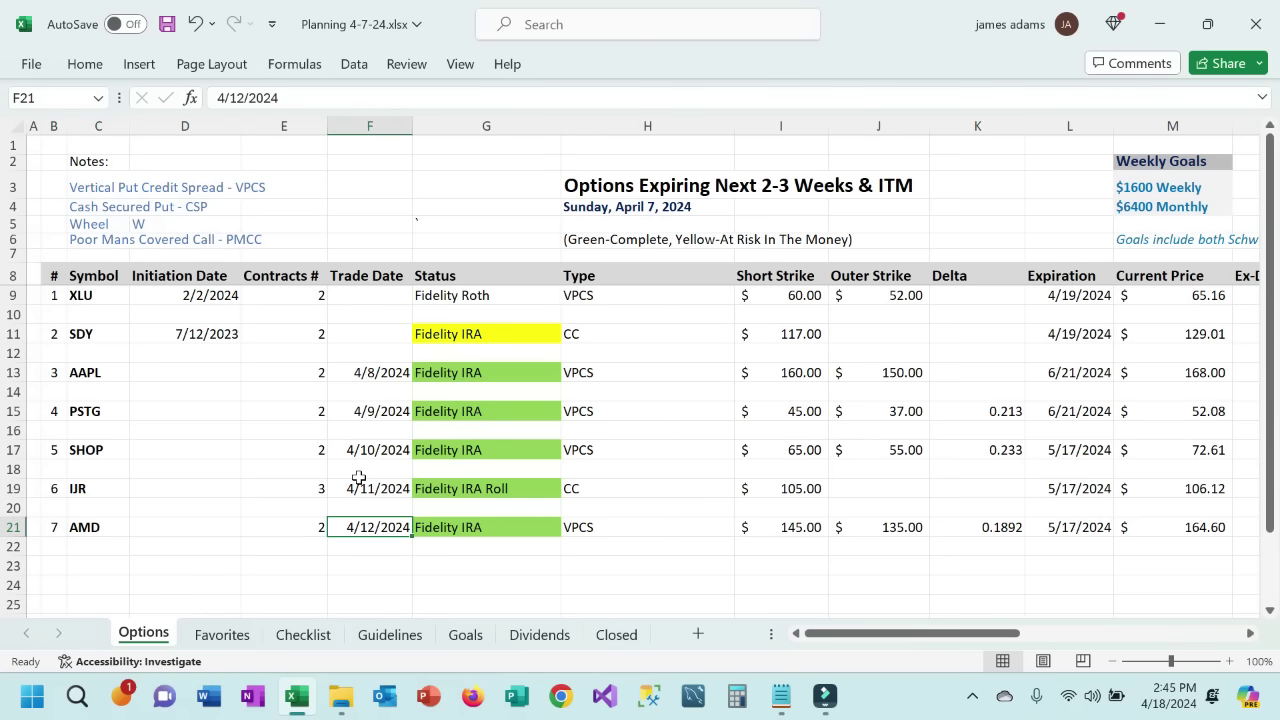
pyautogui.press('Right')
pyautogui.press('Right')
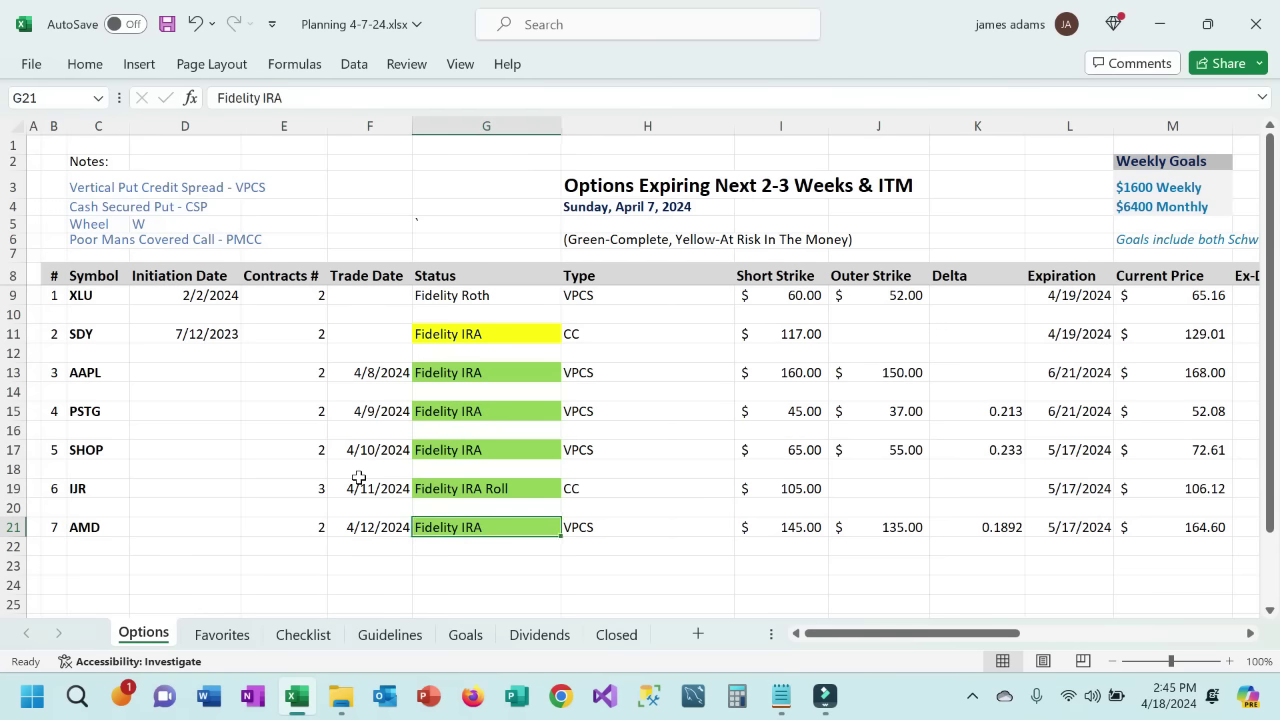
# Check the AMD spread's short strike, outer strike, delta, expiration and current price.
pyautogui.press('Right')
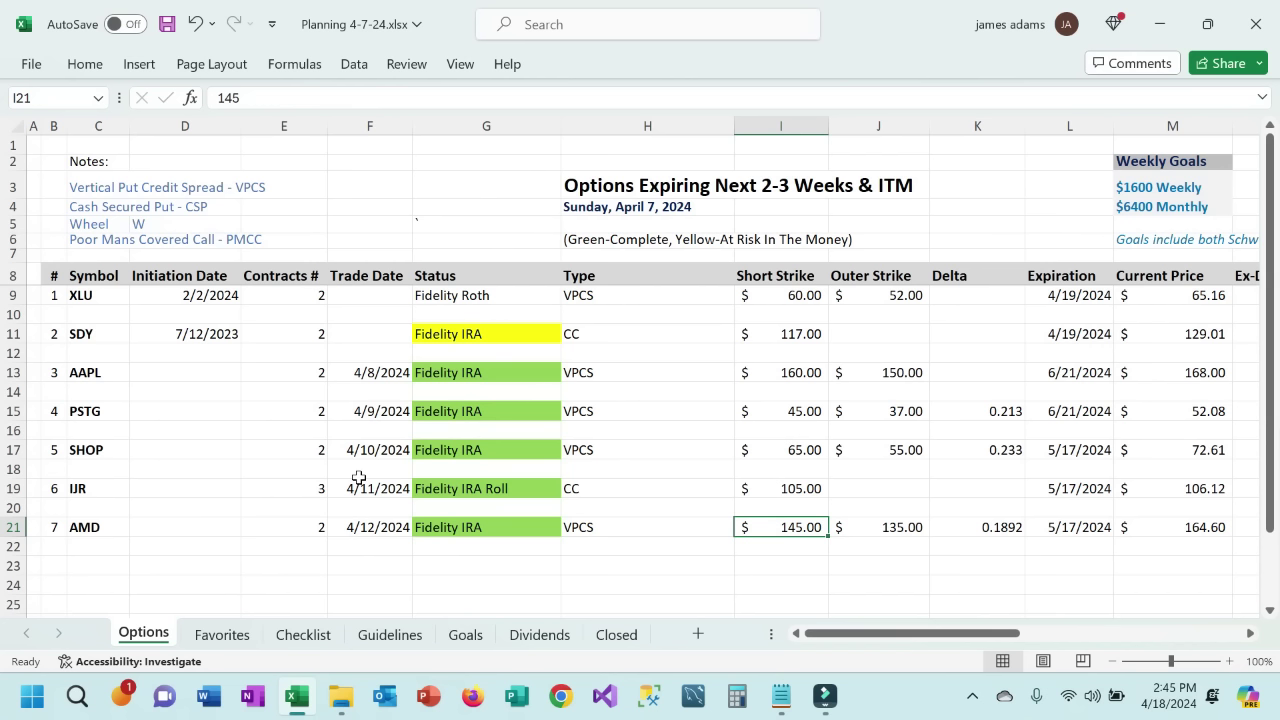
pyautogui.press('Right')
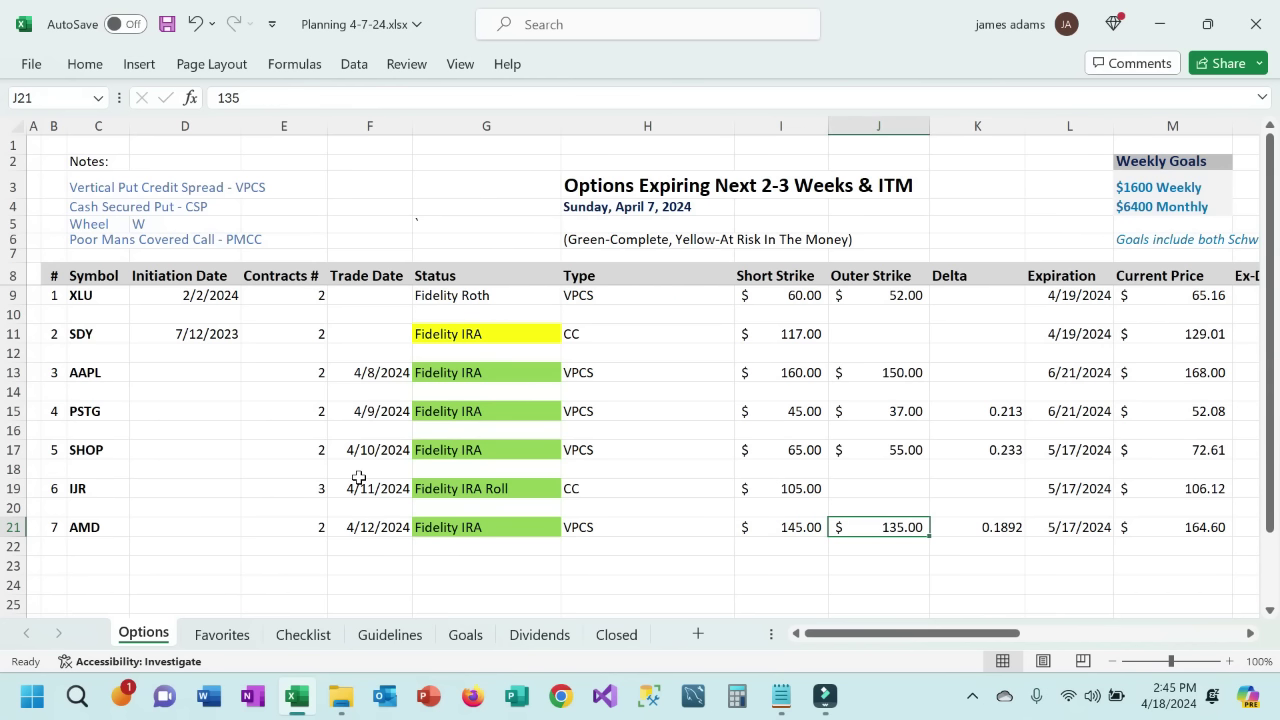
pyautogui.press('Right')
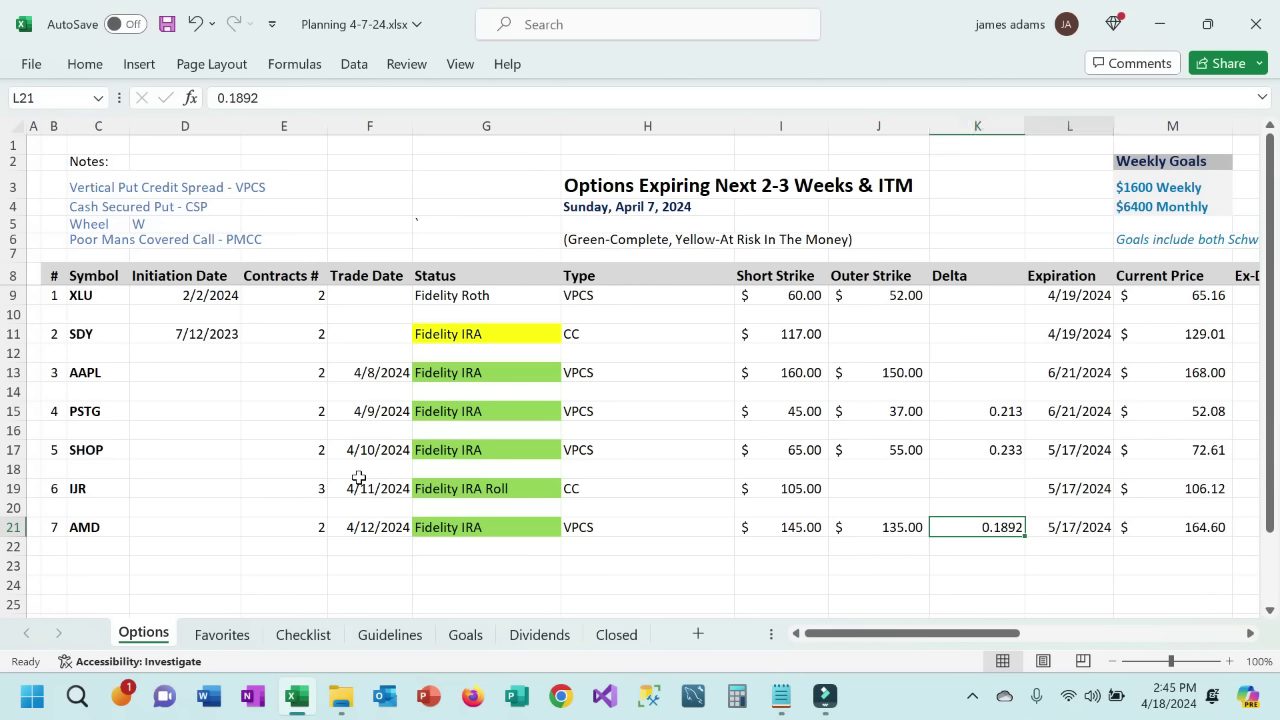
pyautogui.press('Right')
pyautogui.press('Right')
pyautogui.press('Left')
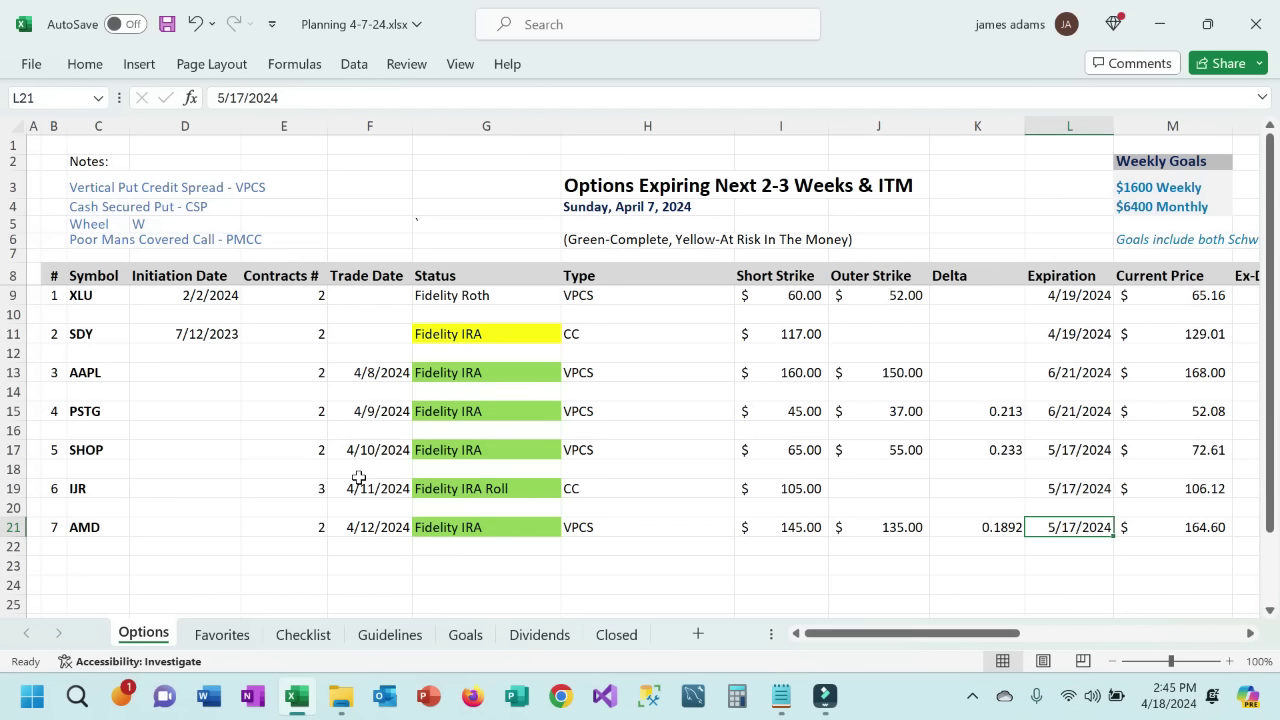
pyautogui.press('Right')
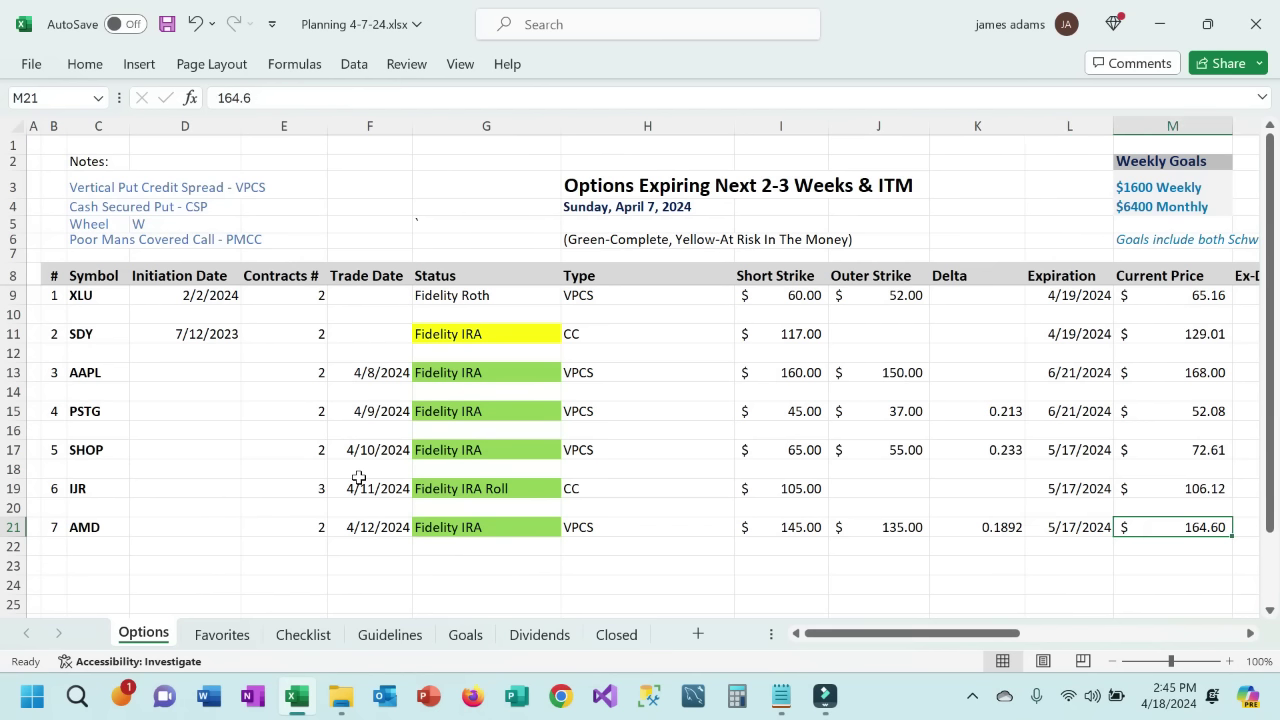
pyautogui.press('Right')
pyautogui.press('Left')
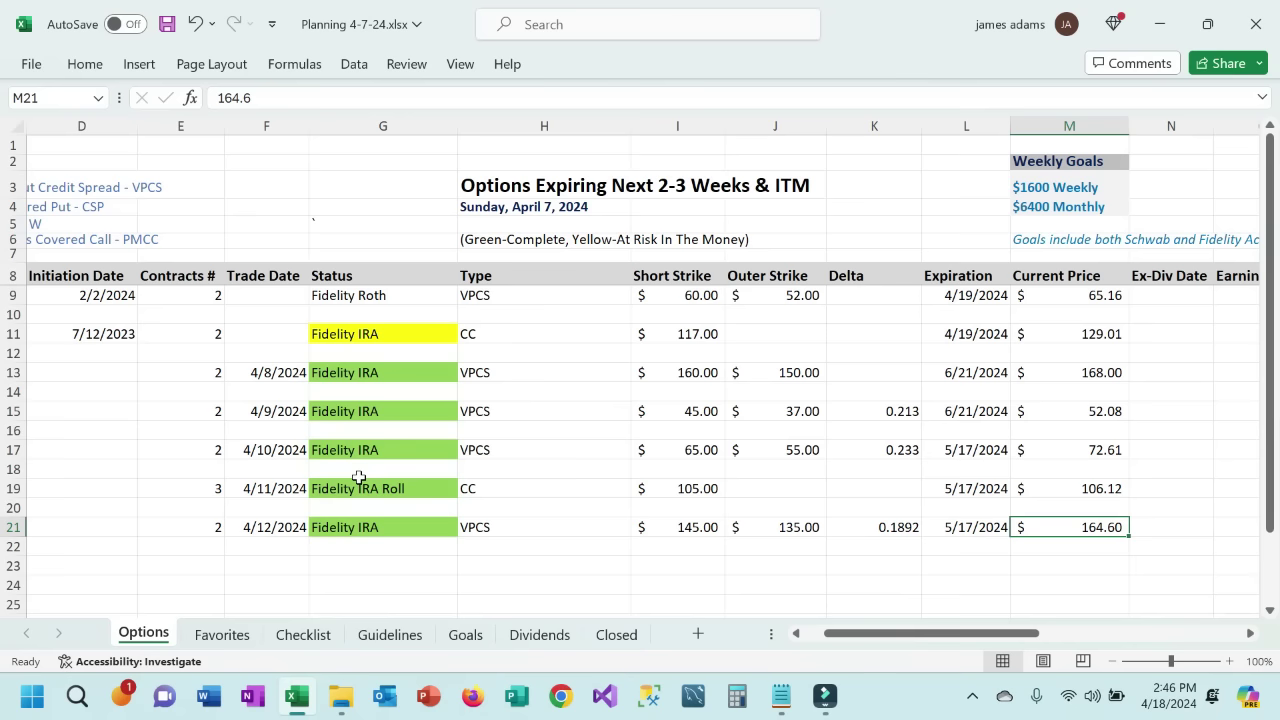
# Move along the AMD row to its premium and examine the premium's formula.
pyautogui.press('Right')
pyautogui.press('Right')
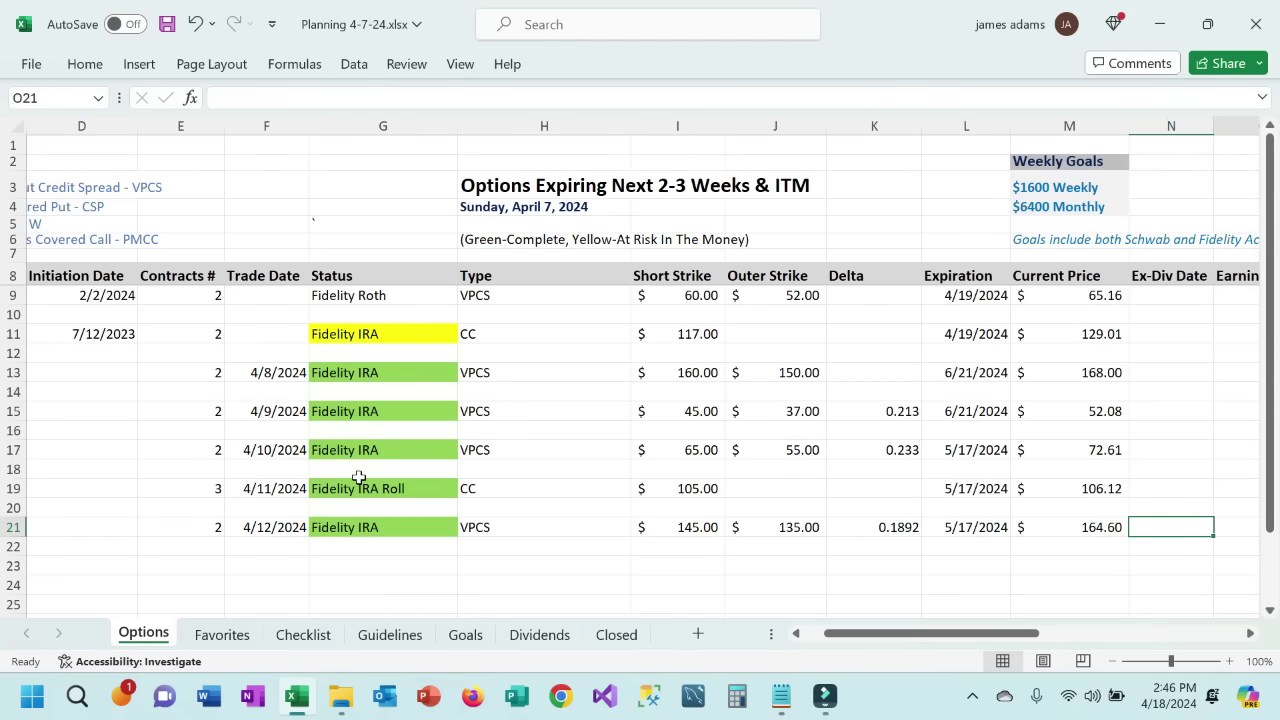
pyautogui.press('Right')
pyautogui.press('Right')
pyautogui.press('Right')
pyautogui.press('Right')
pyautogui.press('Right')
pyautogui.press('Right')
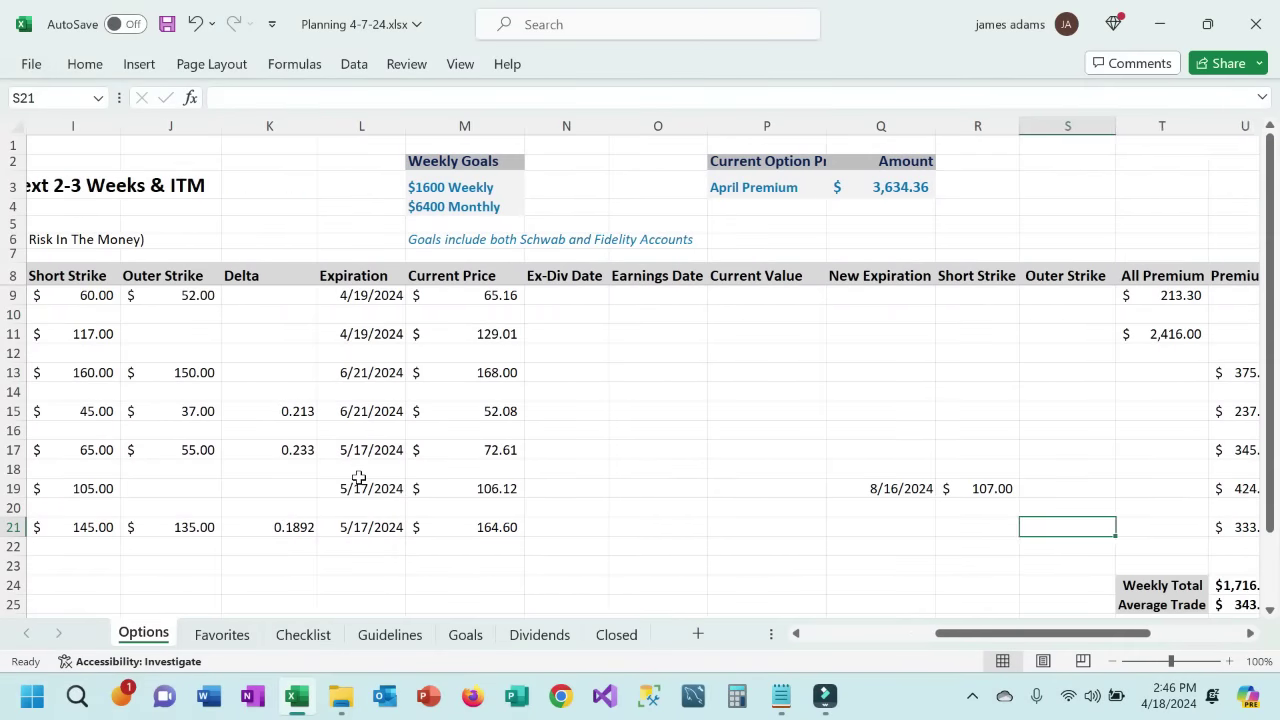
pyautogui.press('Right')
pyautogui.press('Right')
pyautogui.press('Left')
pyautogui.press('Left')
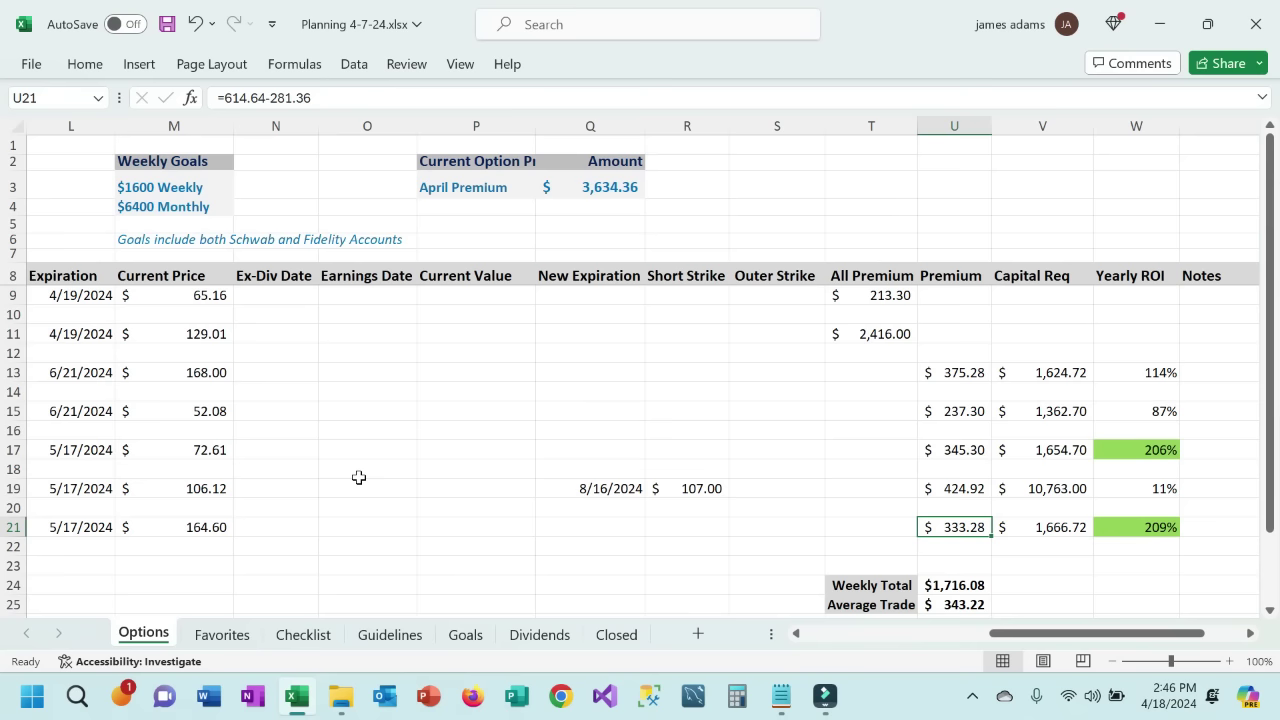
# Examine the formulas behind the AMD trade's capital requirement and yearly ROI.
pyautogui.press('Right')
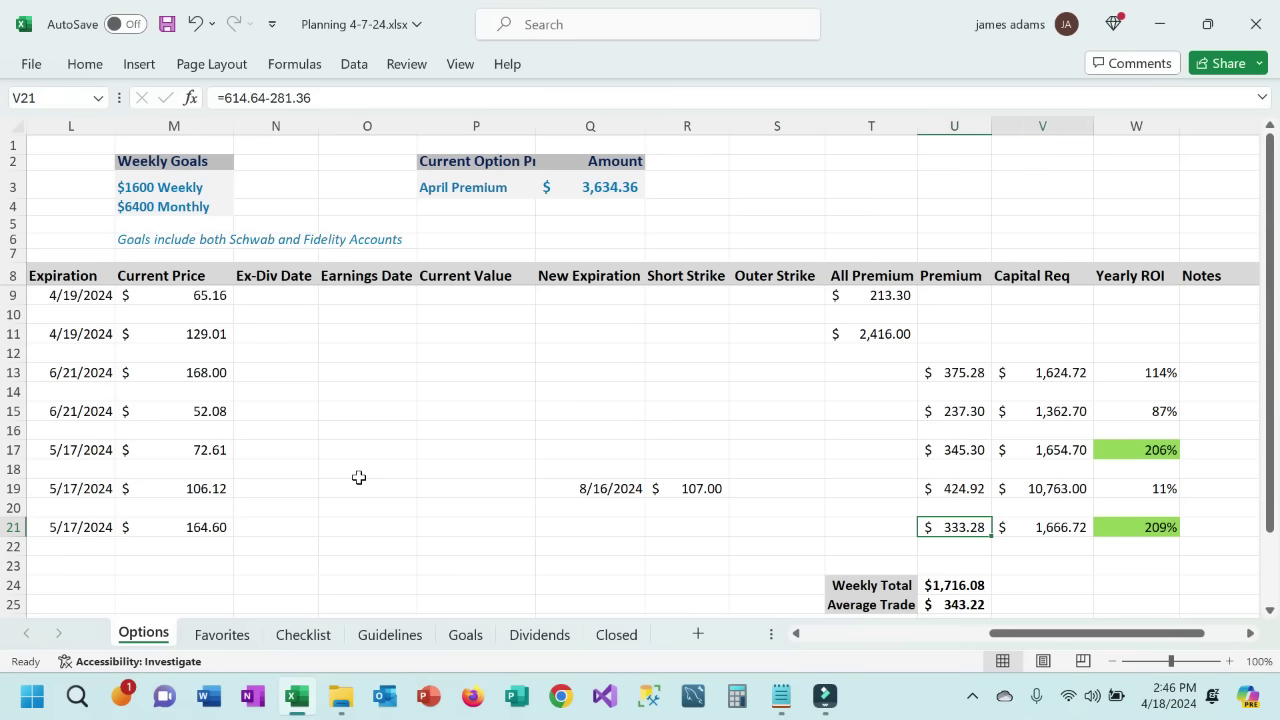
pyautogui.press('Right')
pyautogui.press('Left')
pyautogui.press('Left')
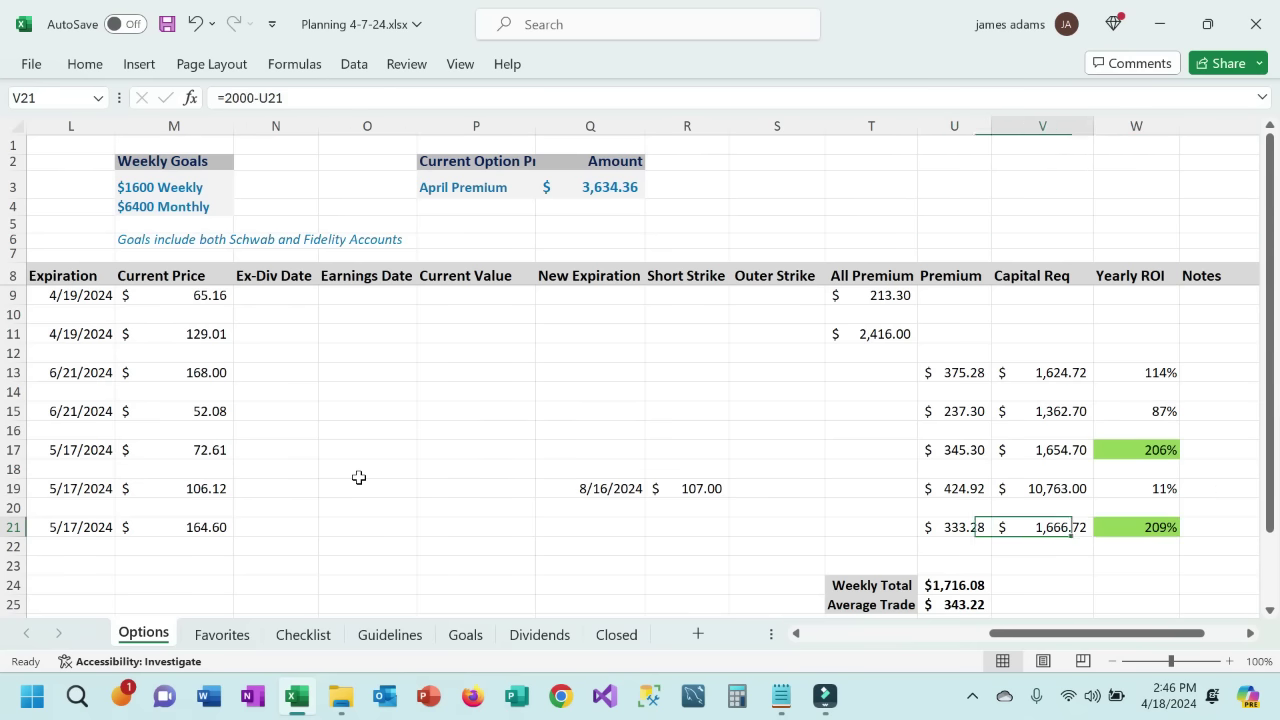
pyautogui.press('Right')
pyautogui.press('Right')
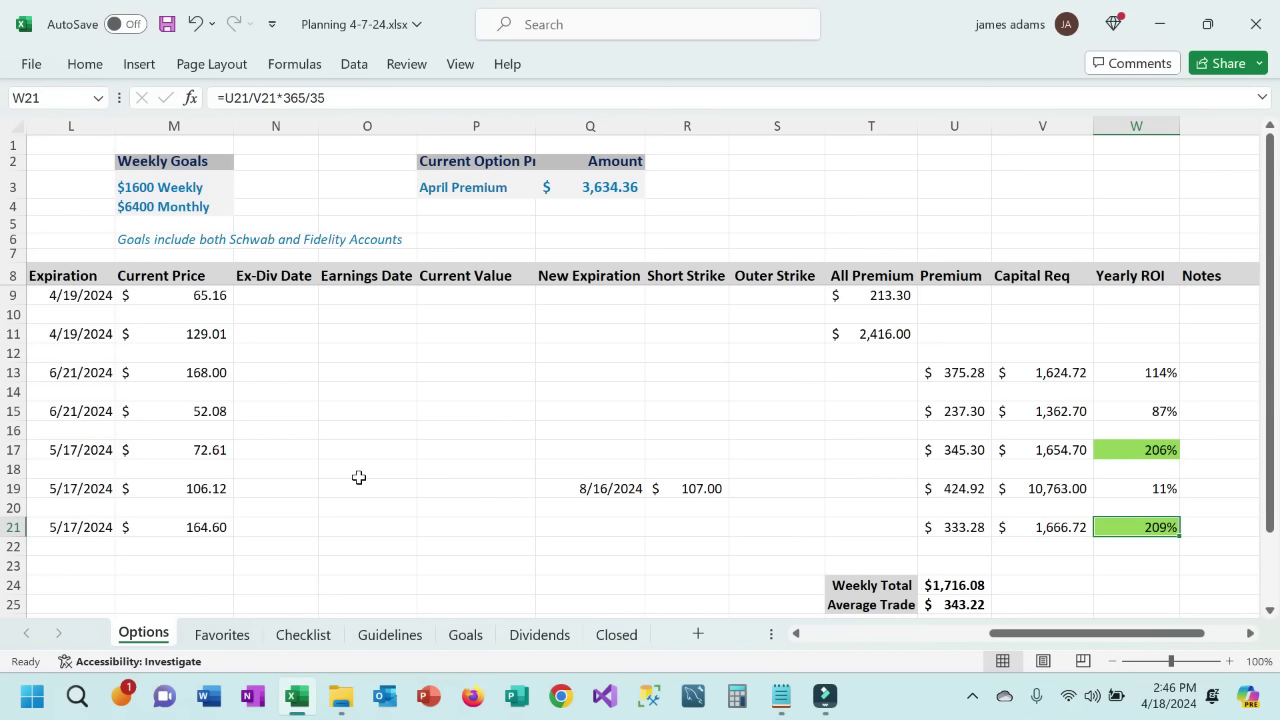
# Go back along the AMD row to compare its short strike with the current price.
pyautogui.press('Left')
pyautogui.press('Left')
pyautogui.press('Left')
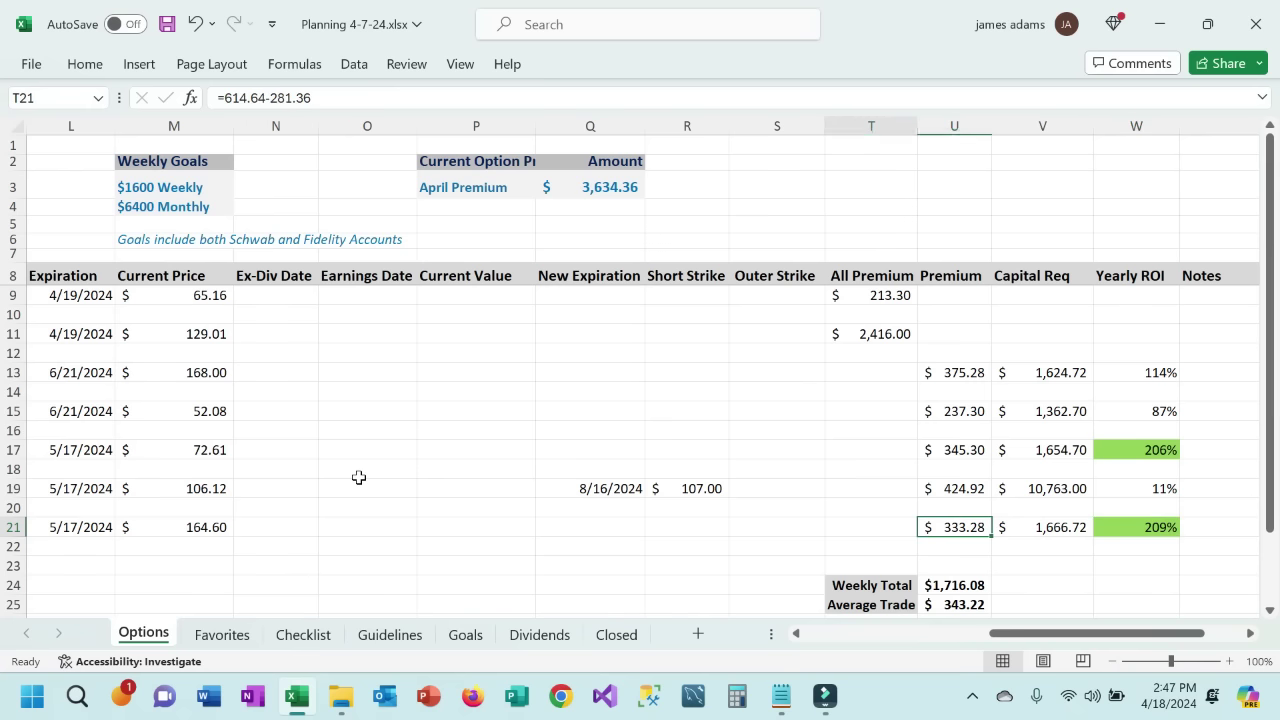
pyautogui.press('Left')
pyautogui.press('Left')
pyautogui.press('Left')
pyautogui.press('Left')
pyautogui.press('Left')
pyautogui.press('Left')
pyautogui.press('Left')
pyautogui.press('Left')
pyautogui.press('Left')
pyautogui.press('Left')
pyautogui.press('Left')
pyautogui.press('Left')
pyautogui.press('Left')
pyautogui.press('Left')
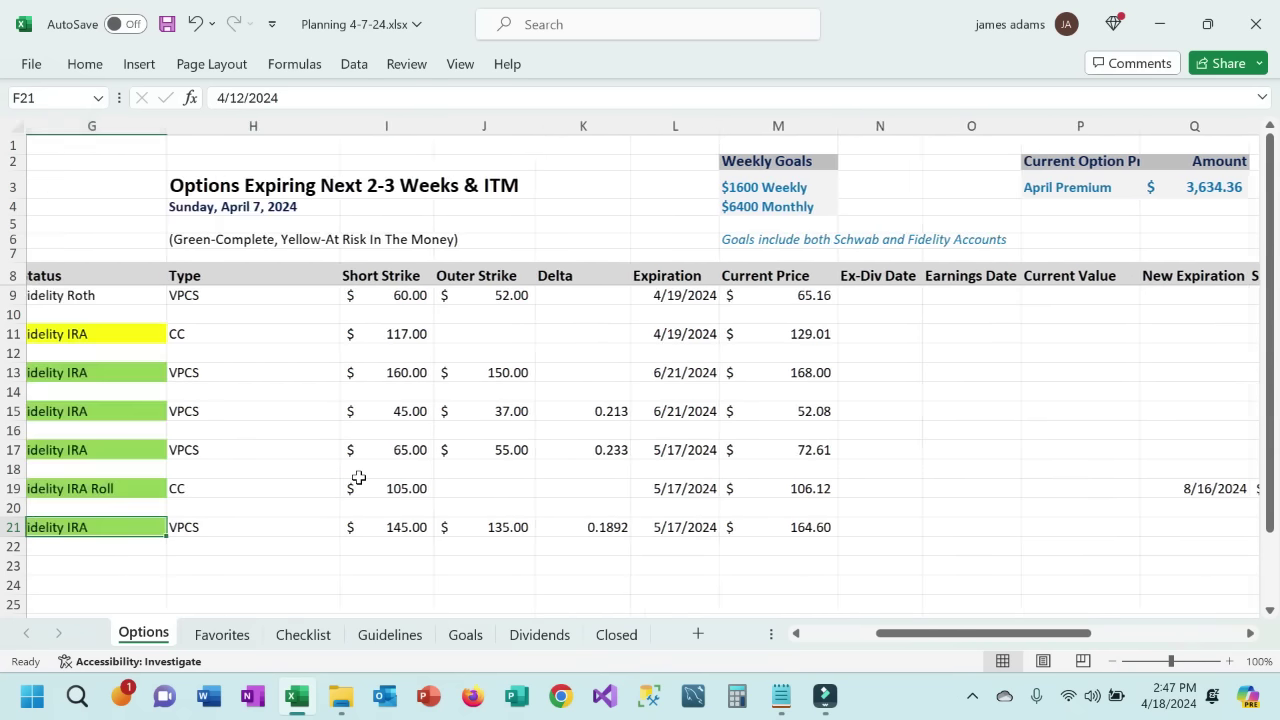
pyautogui.press('Right')
pyautogui.press('Right')
pyautogui.press('Right')
pyautogui.press('Right')
pyautogui.press('Left')
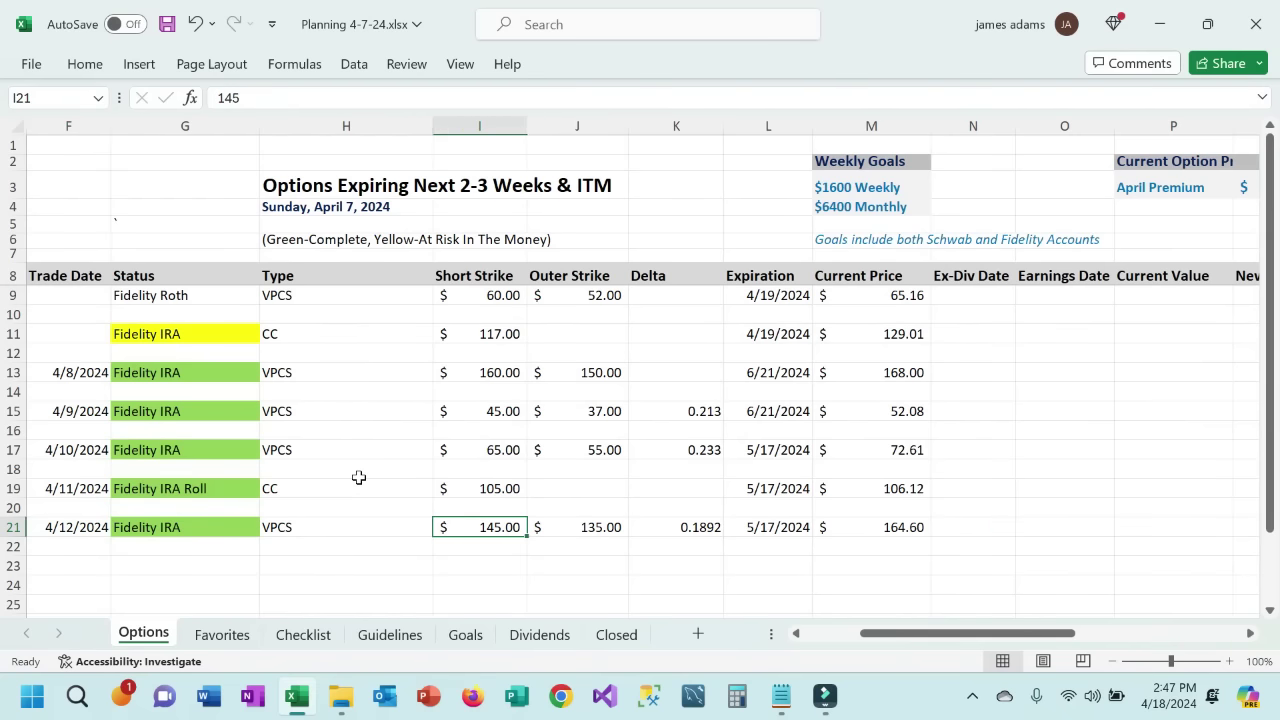
pyautogui.press('Right')
pyautogui.press('Right')
pyautogui.press('Right')
pyautogui.press('Right')
pyautogui.press('Right')
pyautogui.press('Left')
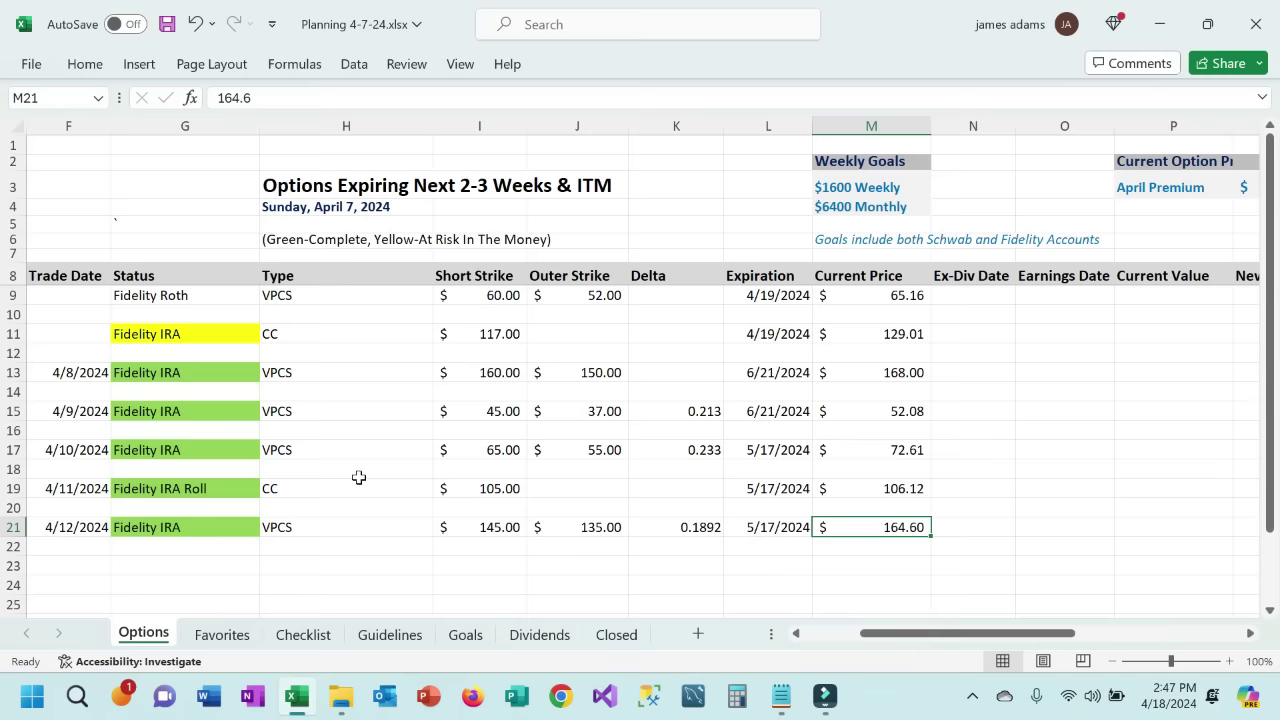
# Return along the AMD row to recheck its premium, capital requirement and yearly ROI.
pyautogui.press('Right')
pyautogui.press('Right')
pyautogui.press('Right')
pyautogui.press('Right')
pyautogui.press('Right')
pyautogui.press('Right')
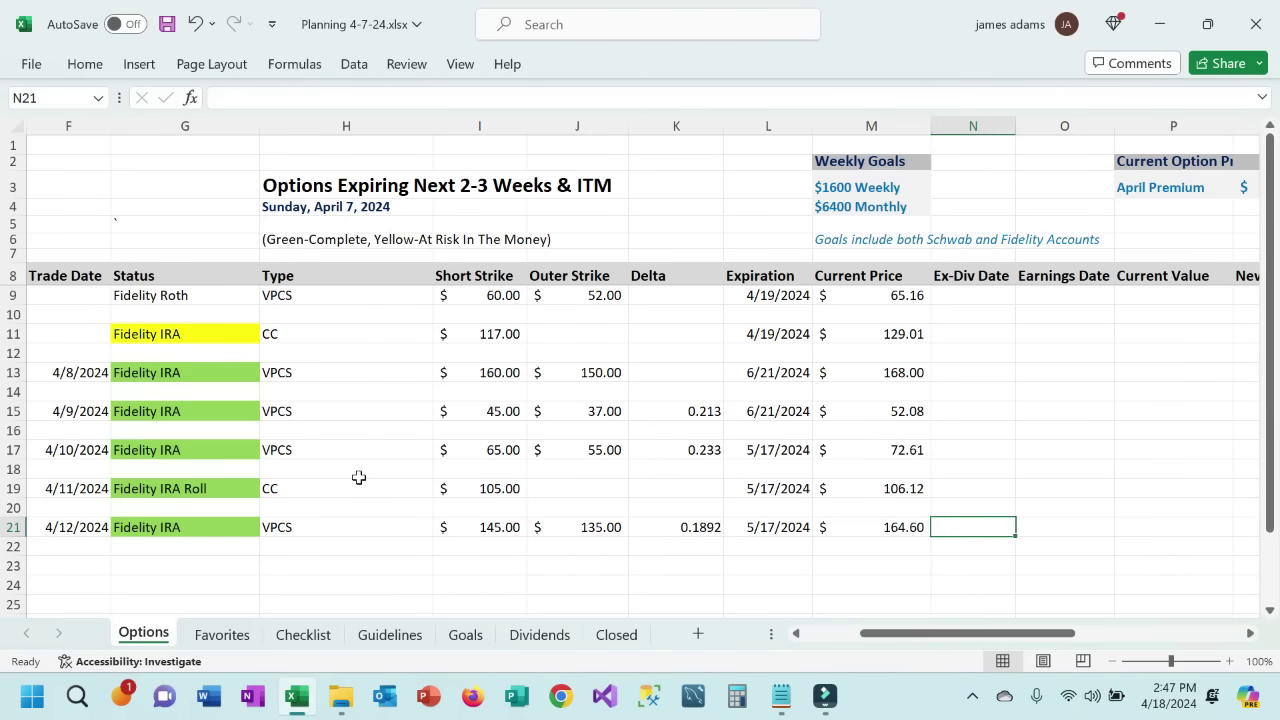
pyautogui.press('Right')
pyautogui.press('Right')
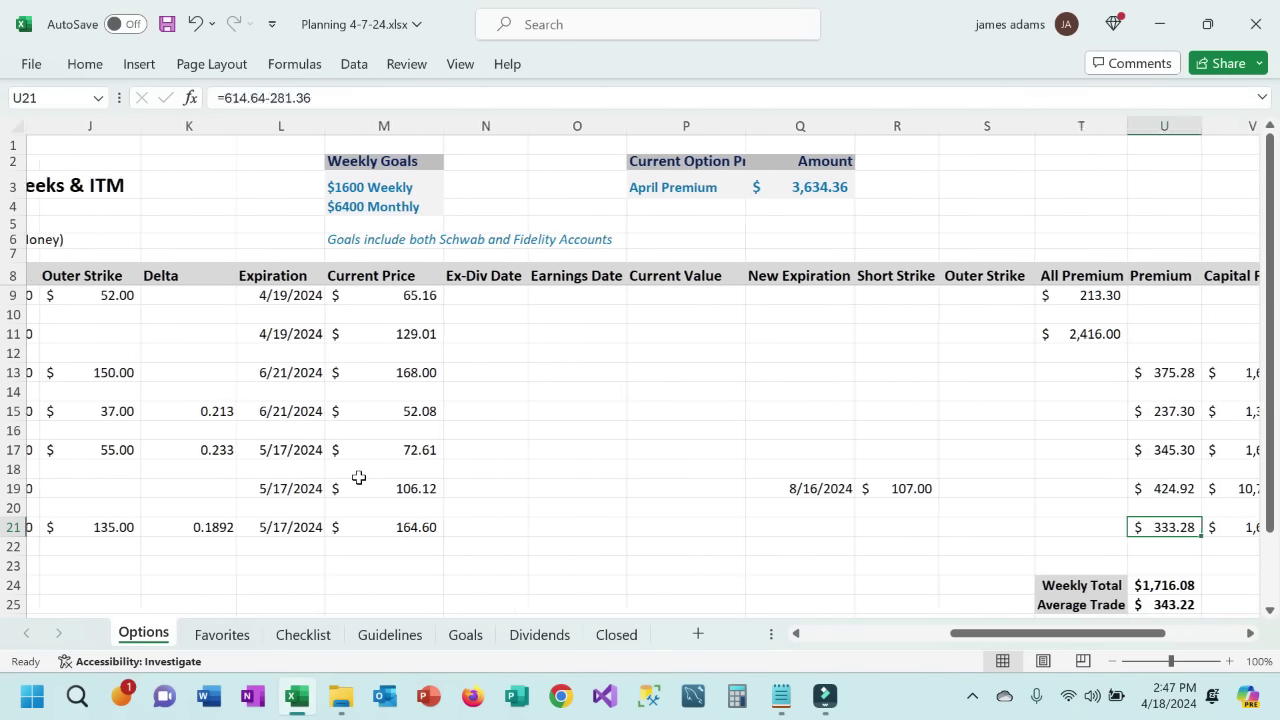
pyautogui.press('Left')
pyautogui.press('Left')
pyautogui.press('Right')
pyautogui.press('Right')
pyautogui.press('Right')
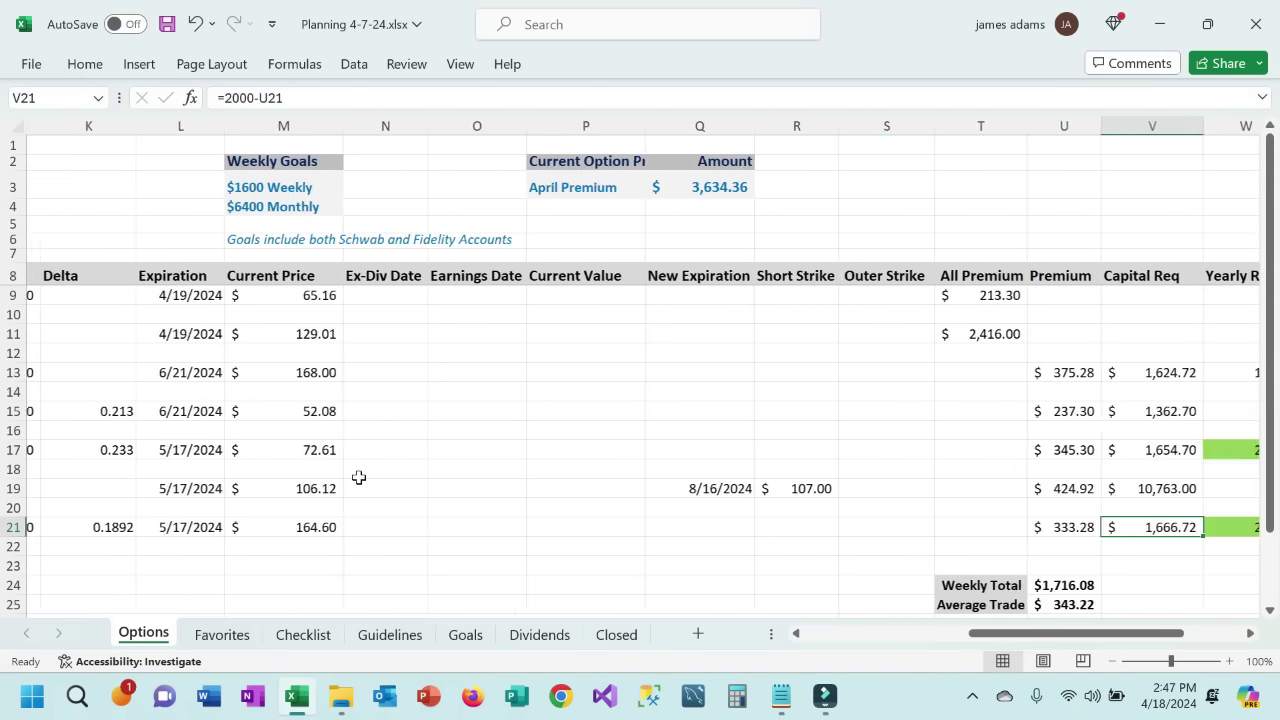
pyautogui.press('Right')
pyautogui.press('Left')
pyautogui.press('Left')
pyautogui.press('Left')
pyautogui.press('Right')
pyautogui.press('Right')
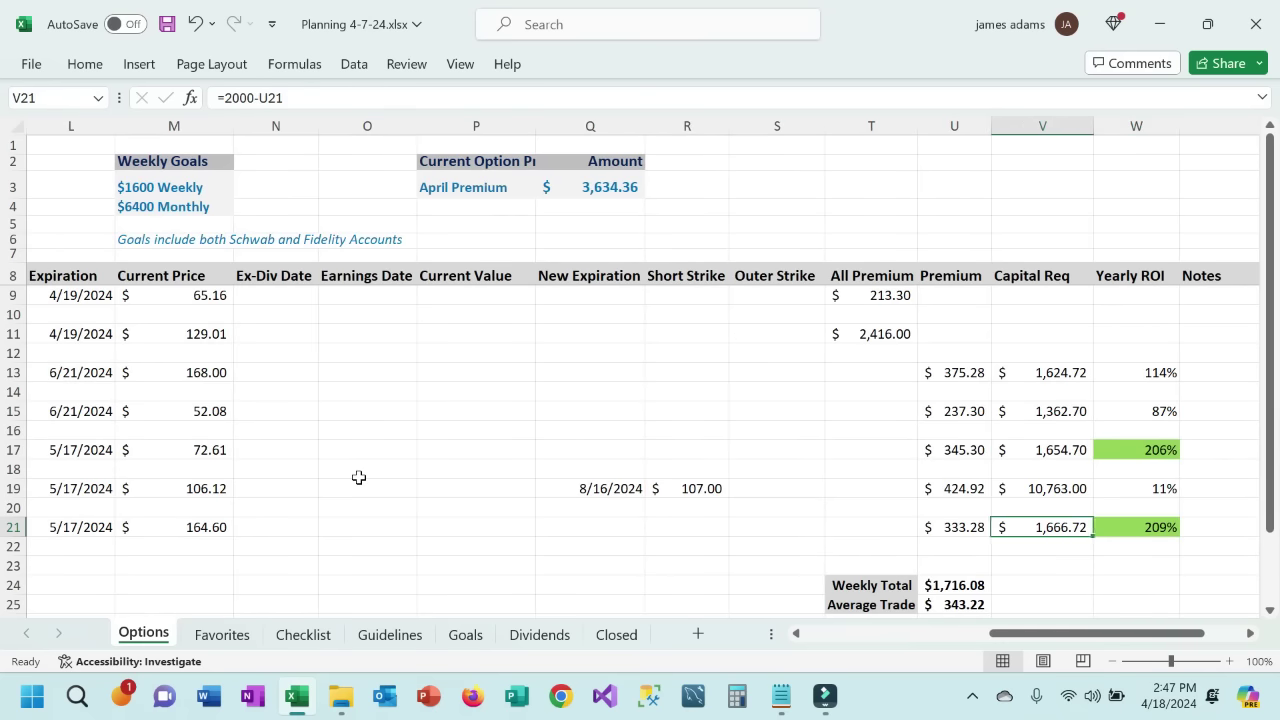
pyautogui.press('Right')
# Examine the Weekly Total of the premiums and its formula below the trades.
pyautogui.press('Down')
pyautogui.press('Down')
pyautogui.press('Down')
pyautogui.press('Down')
pyautogui.press('Down')
pyautogui.press('Down')
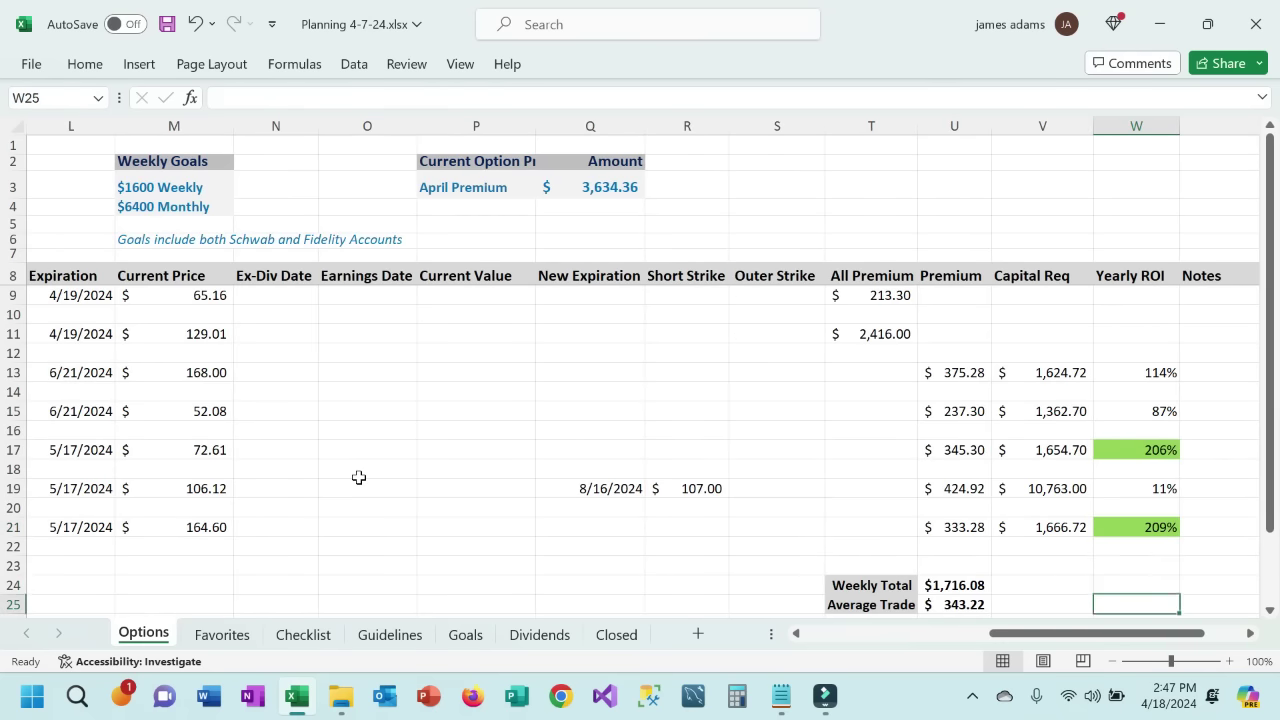
pyautogui.press('Up')
pyautogui.press('Left')
pyautogui.press('Left')
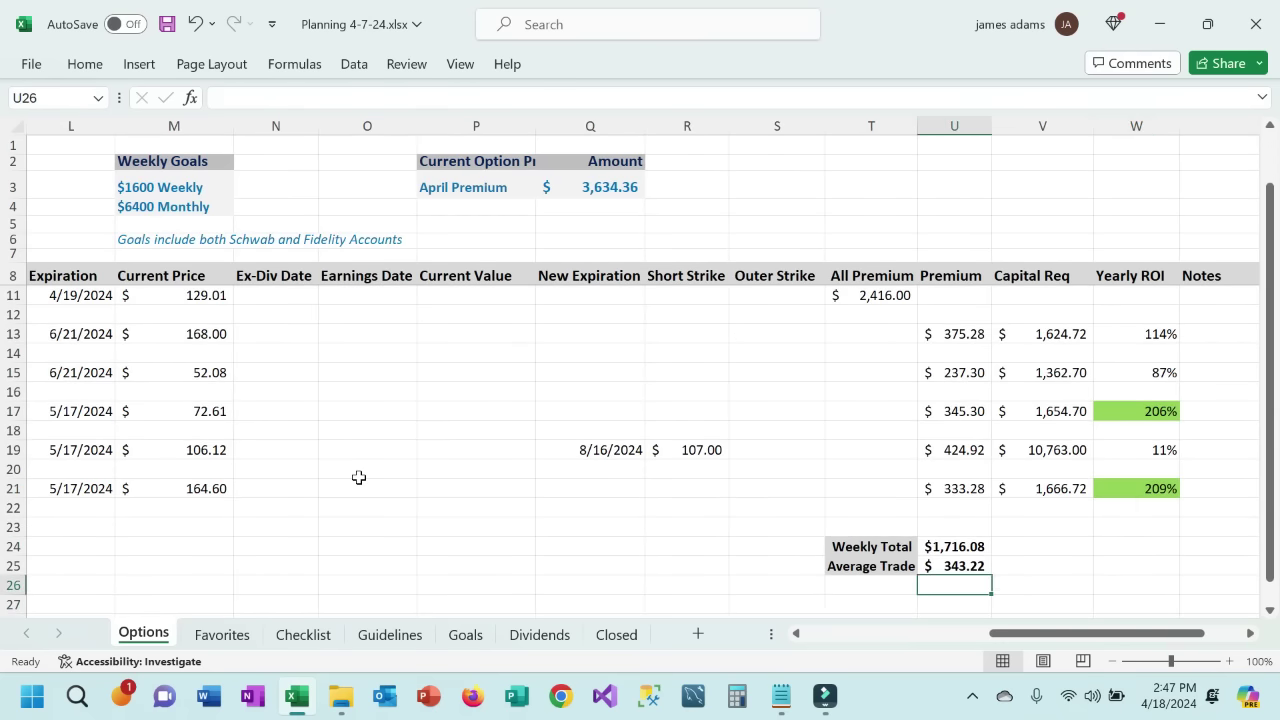
pyautogui.press('Up')
pyautogui.press('Left')
pyautogui.press('Up')
pyautogui.press('Right')
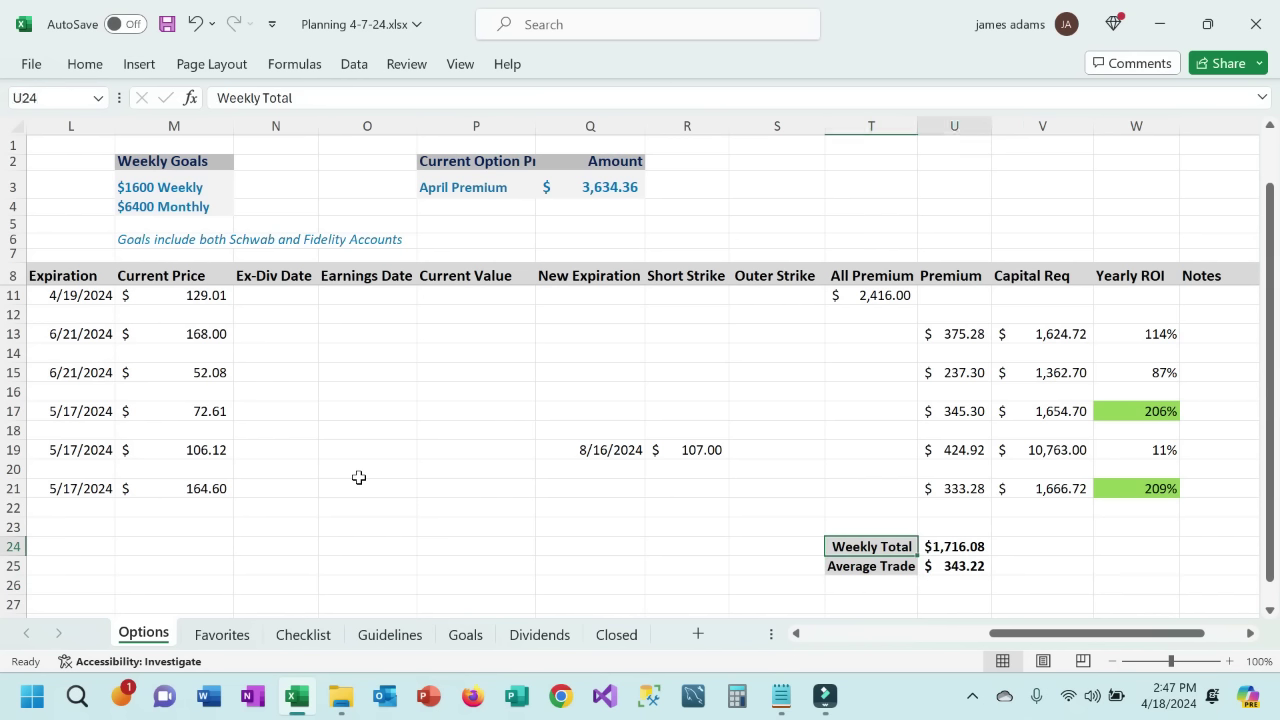
pyautogui.press('Right')
pyautogui.press('Left')
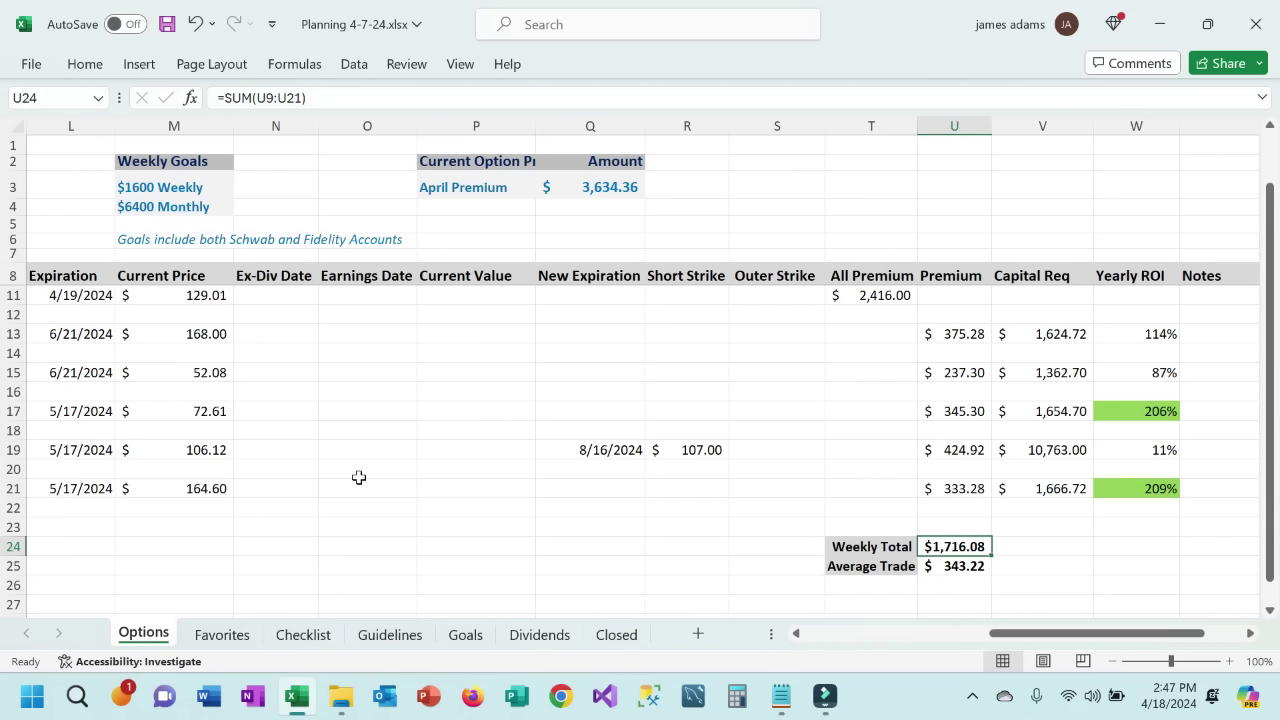
# Check the formulas of the Average Trade and April Premium amounts, and return to the sheet's first columns.
pyautogui.press('Down')
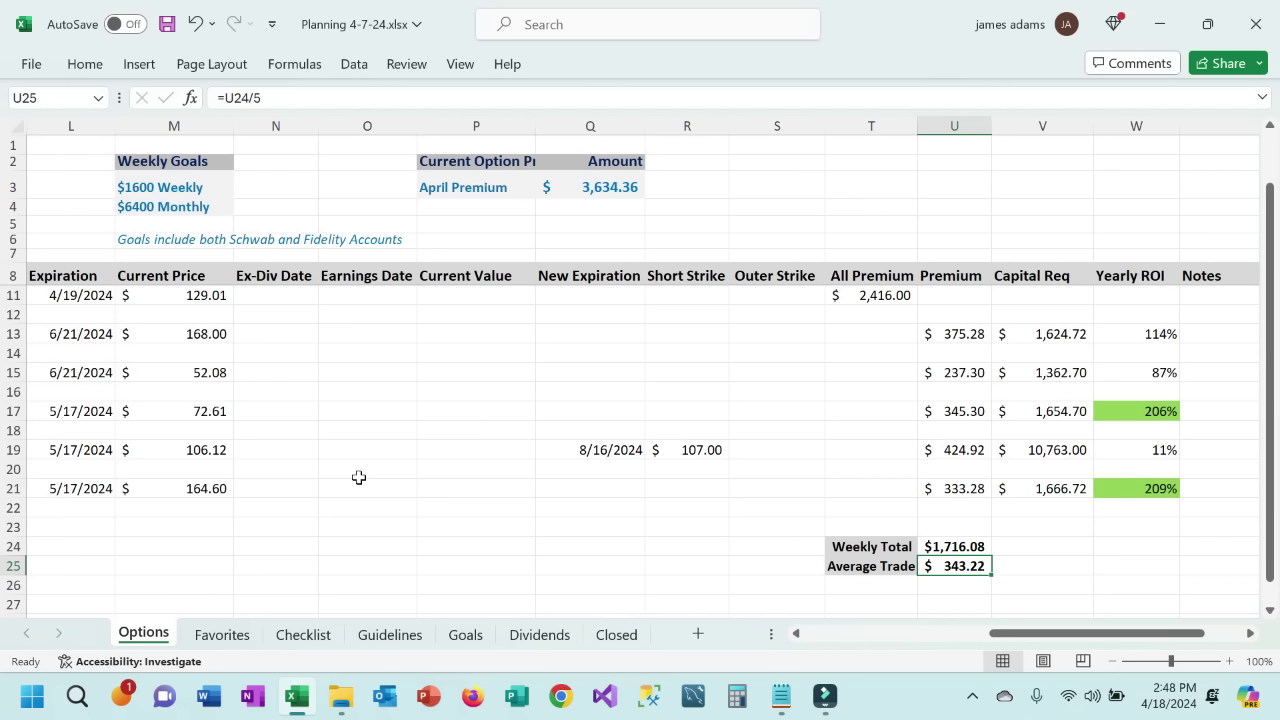
pyautogui.press('Left')
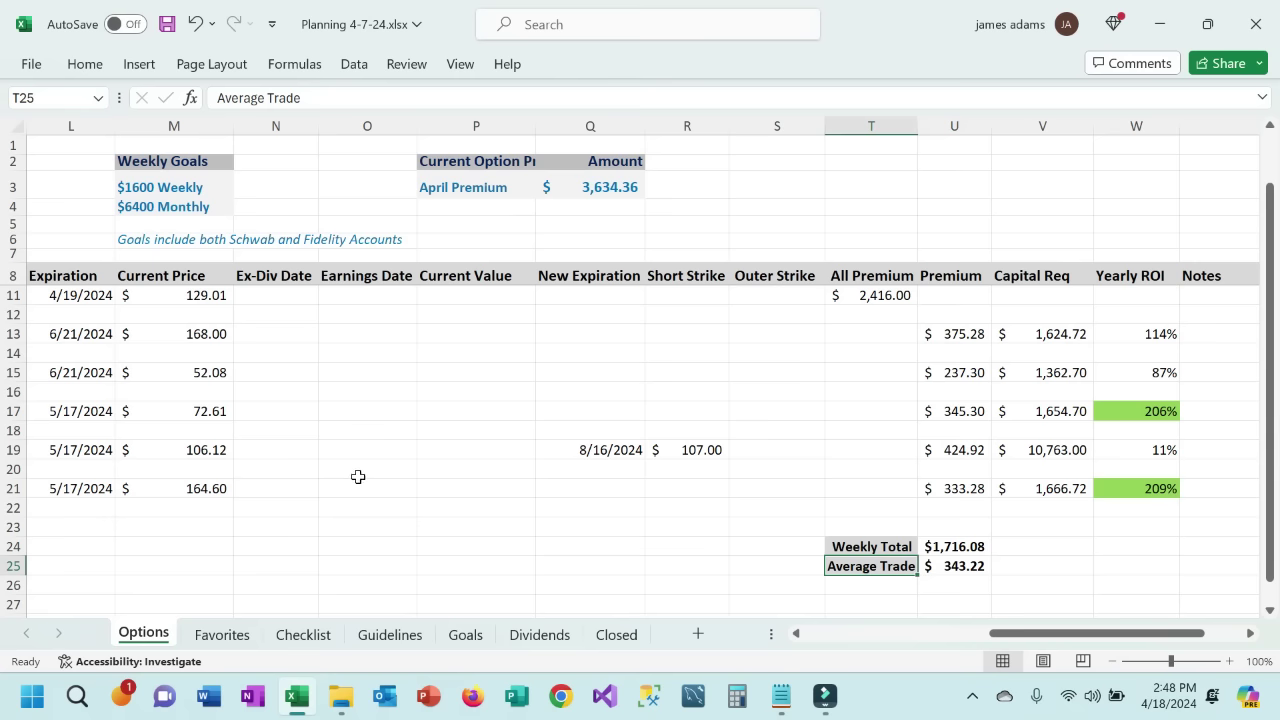
pyautogui.click(583, 189)
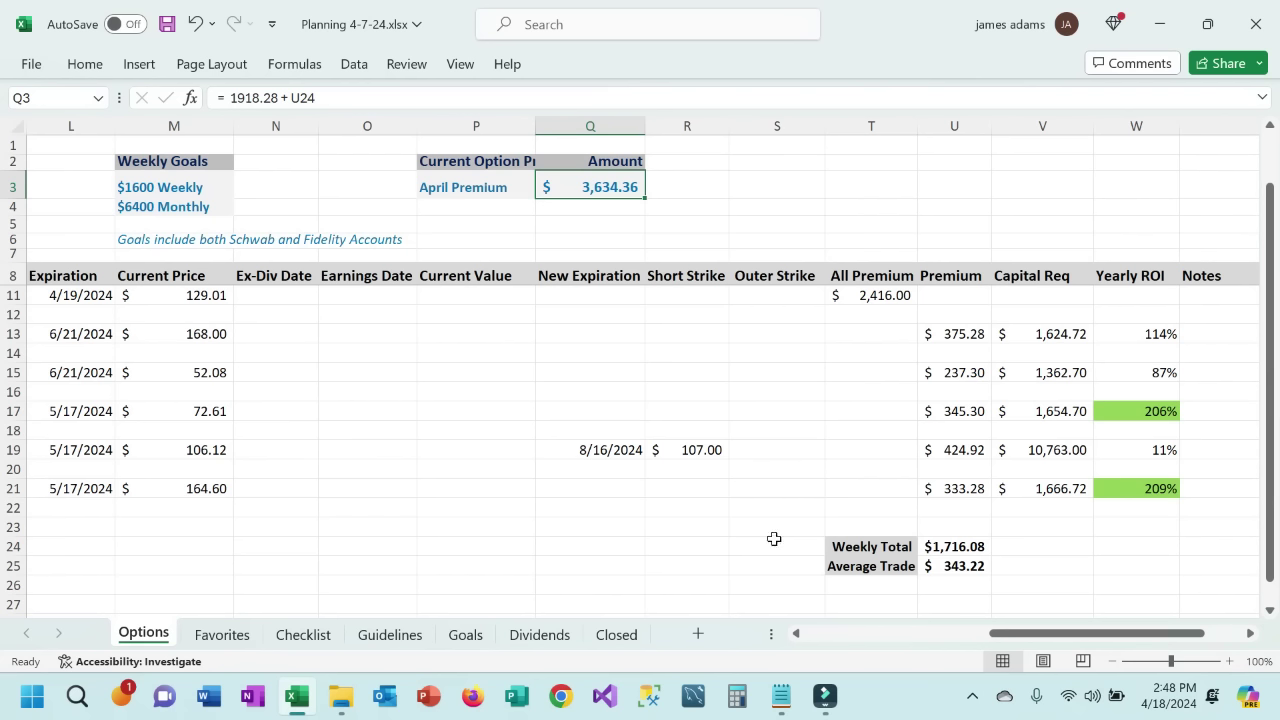
pyautogui.click(843, 632)
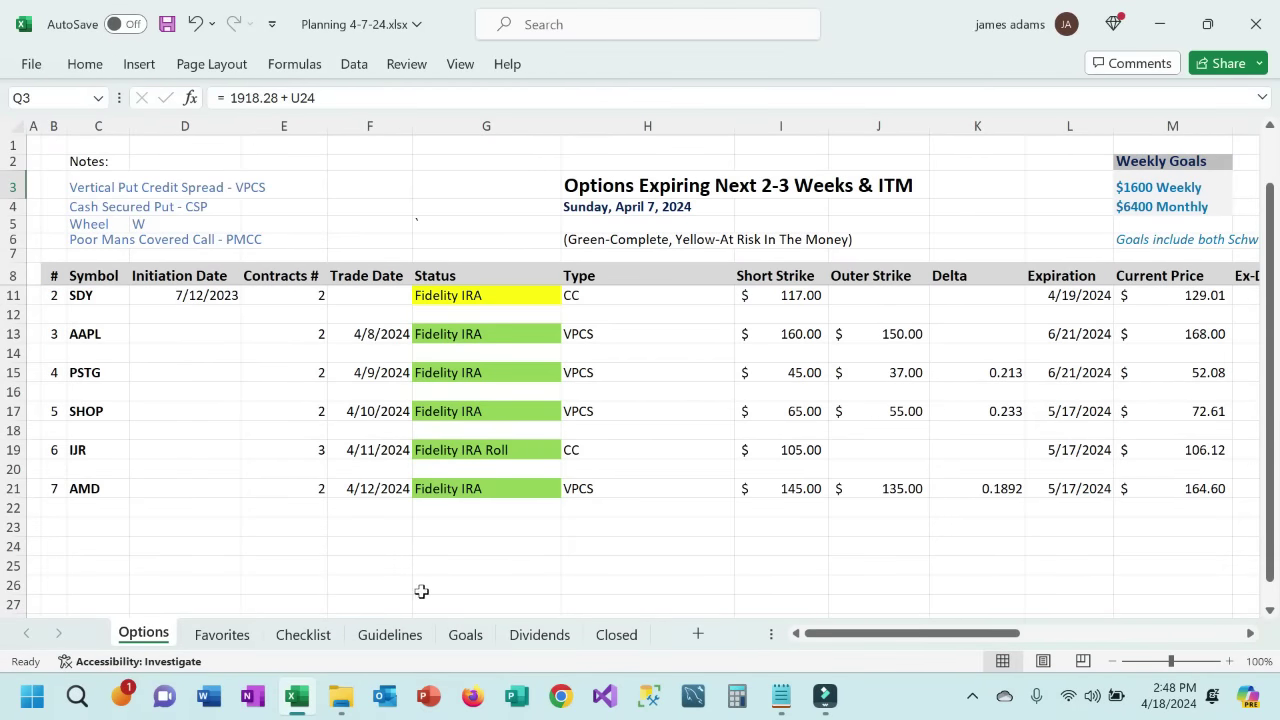
# Look through the stock picks on the Favorites sheet, from the last entries back to the first.
pyautogui.click(221, 638)
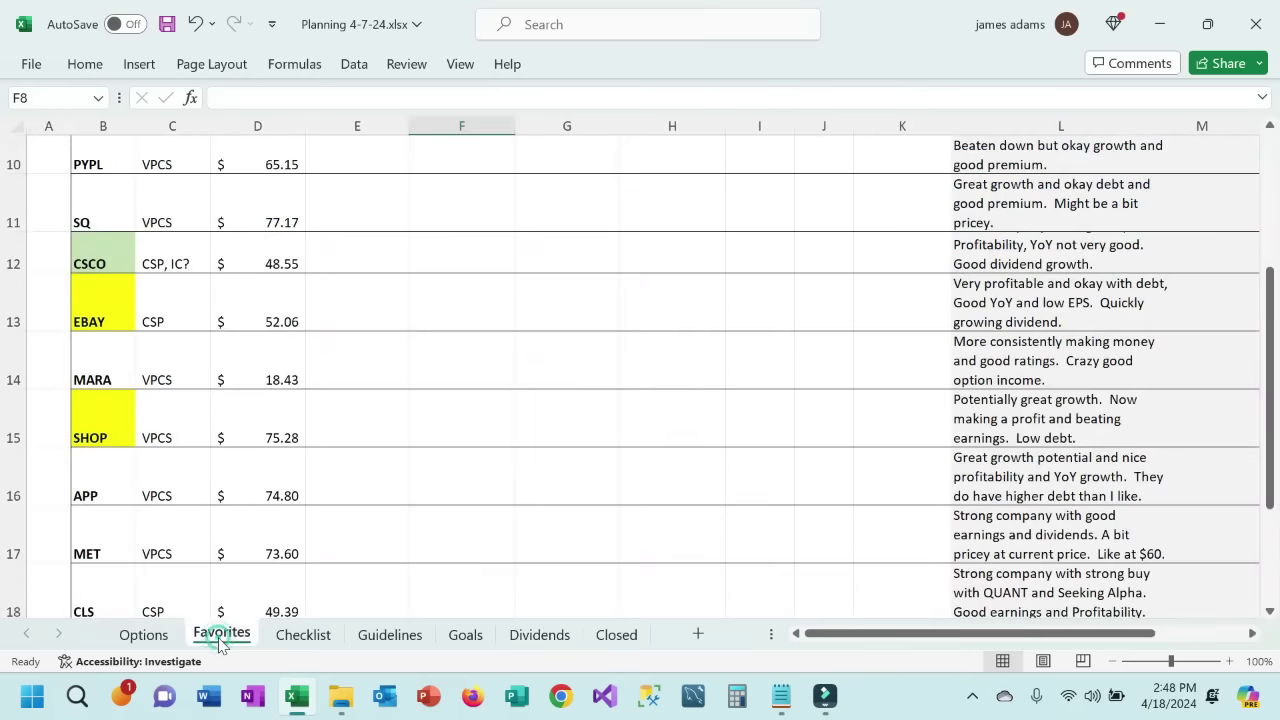
pyautogui.scroll(3, 394, 487)
pyautogui.scroll(-4, 394, 487)
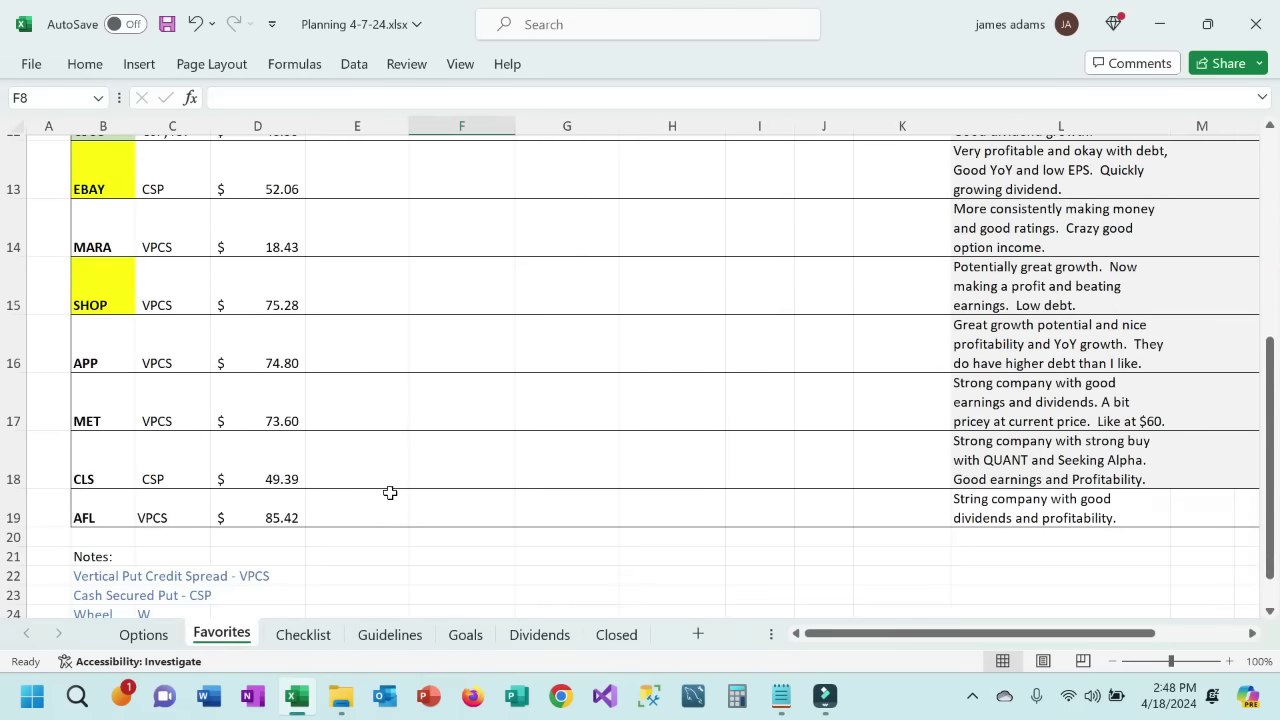
pyautogui.scroll(4, 392, 488)
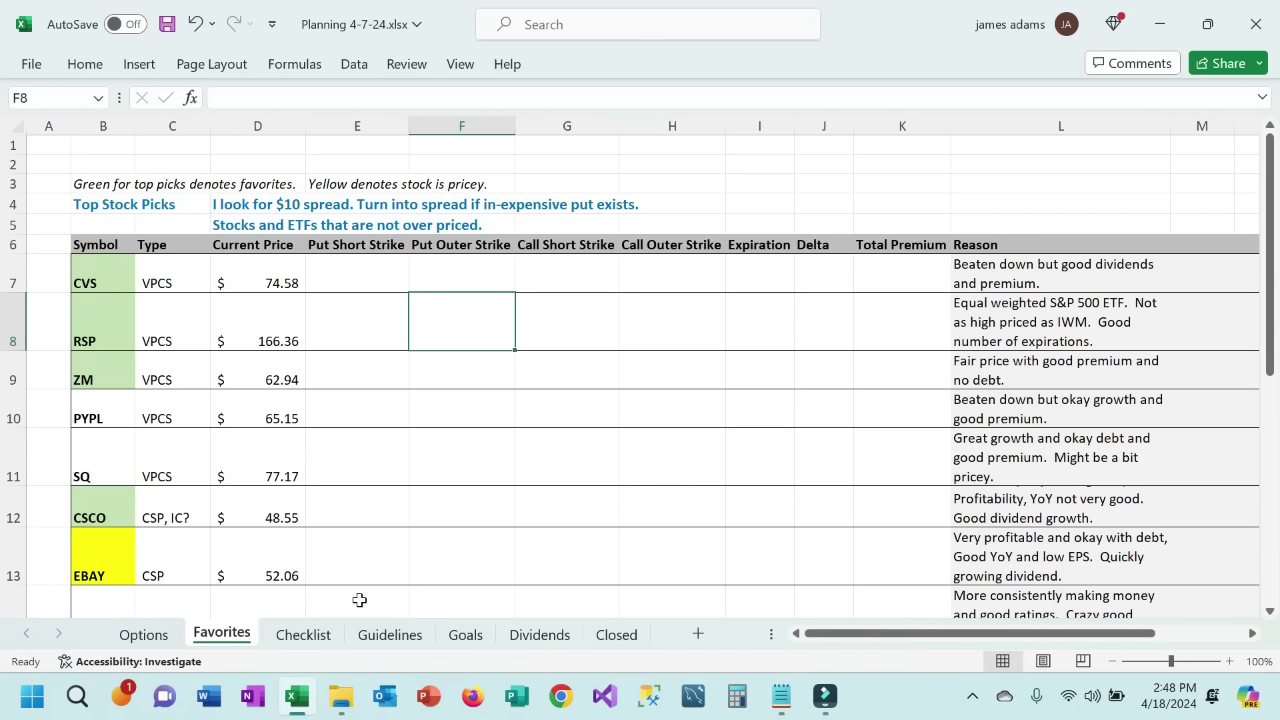
# Read the Checklist, Guidelines and Goals sheets, and return to the first trade on the Options sheet.
pyautogui.click(318, 645)
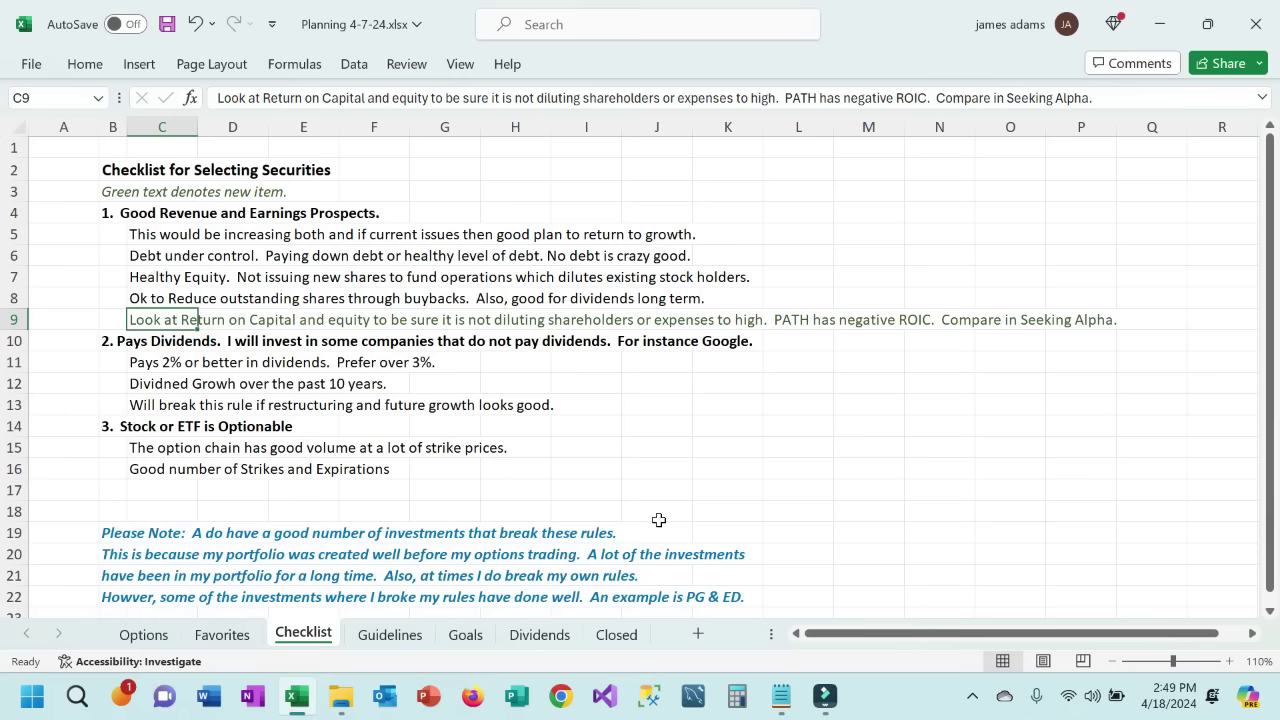
pyautogui.click(388, 636)
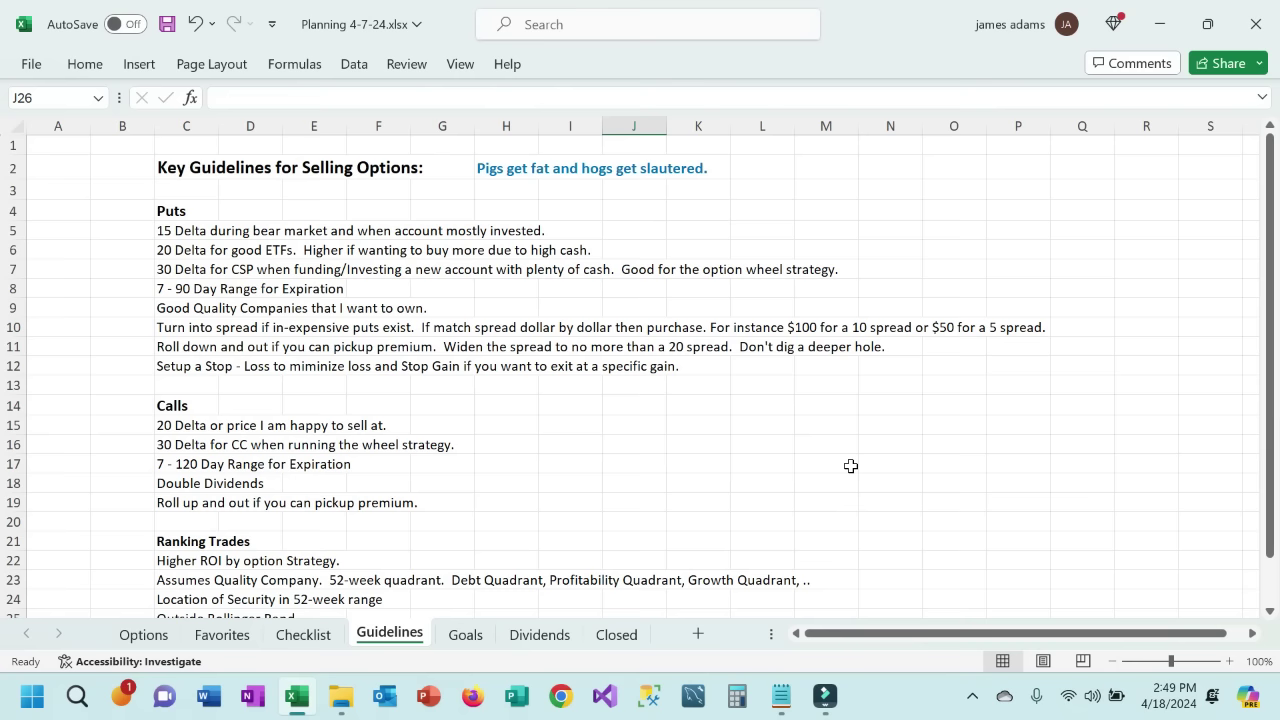
pyautogui.click(465, 634)
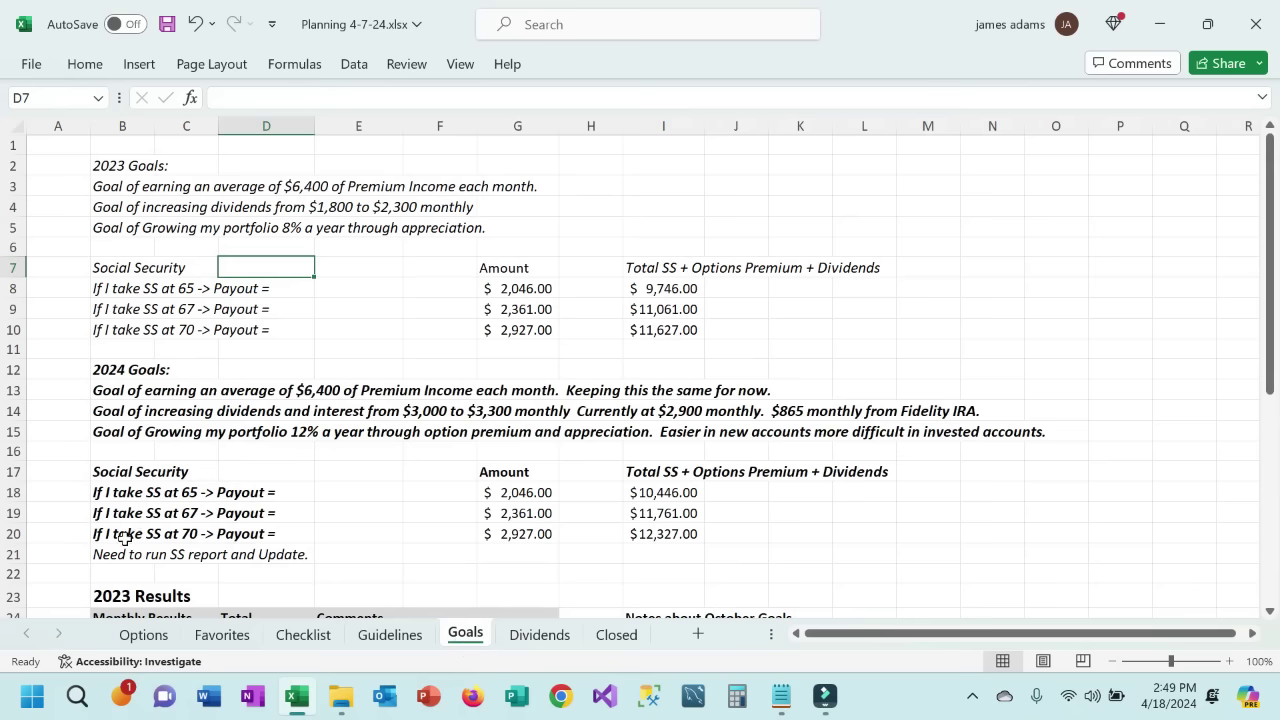
pyautogui.click(118, 636)
pyautogui.scroll(1, 766, 514)
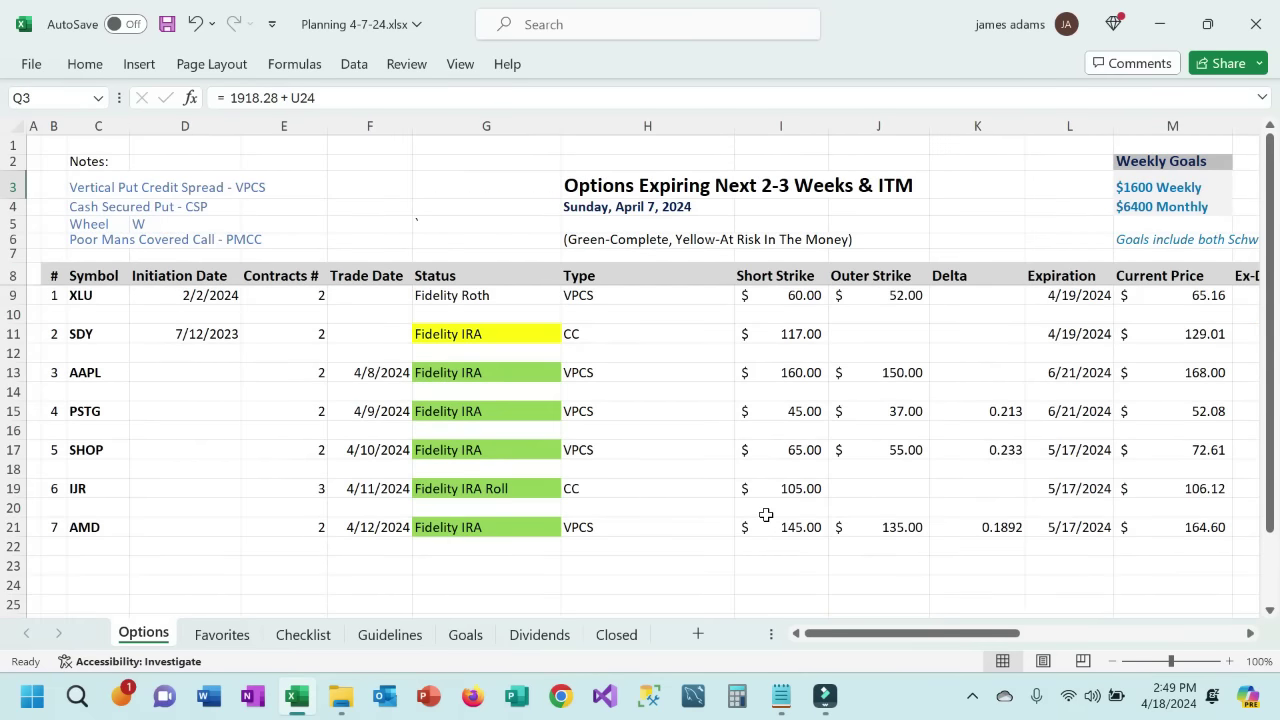